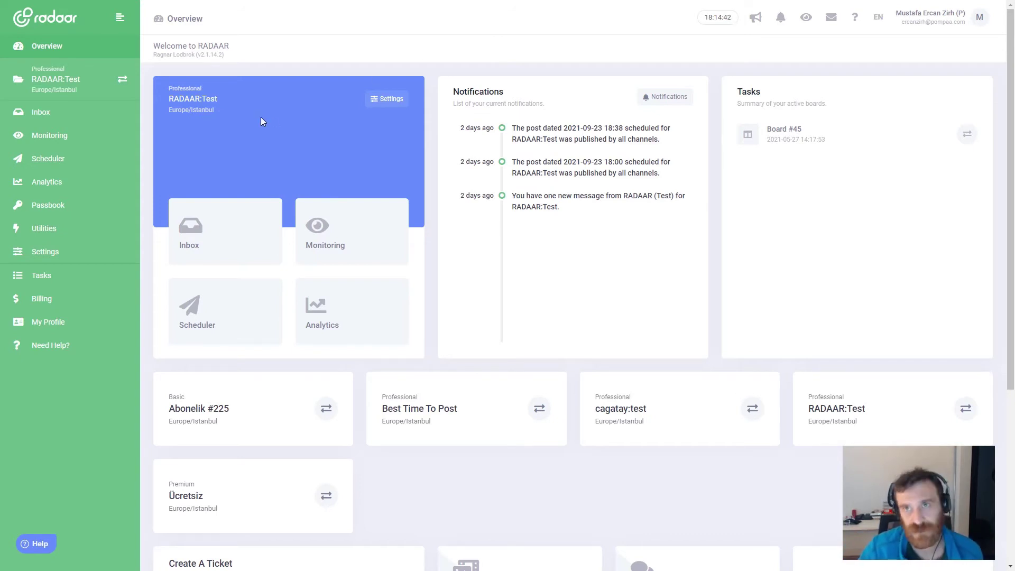
Open the subscription's Settings > Channels and expand the Connect menu of channel types
left_click(51, 258)
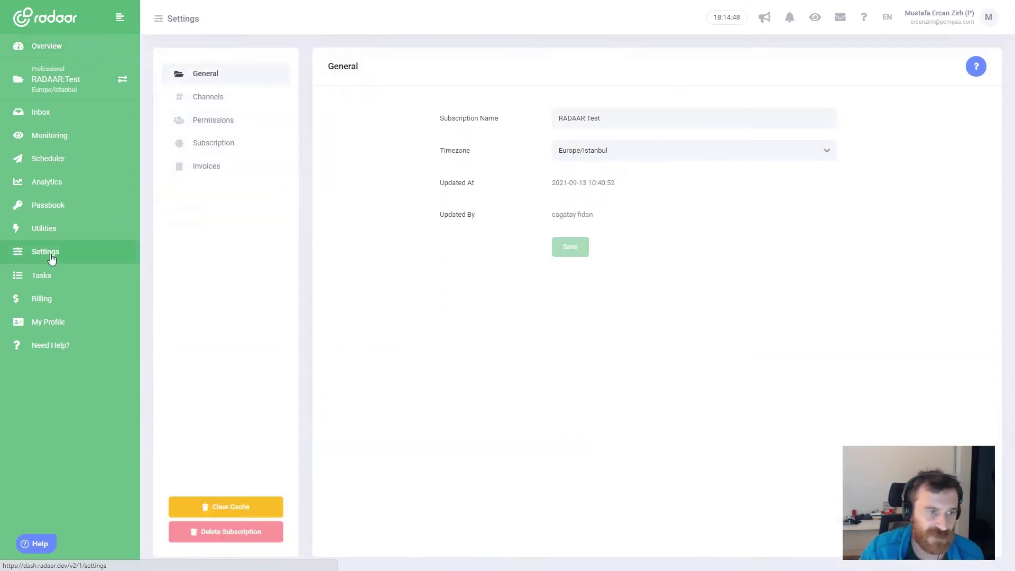
left_click(208, 106)
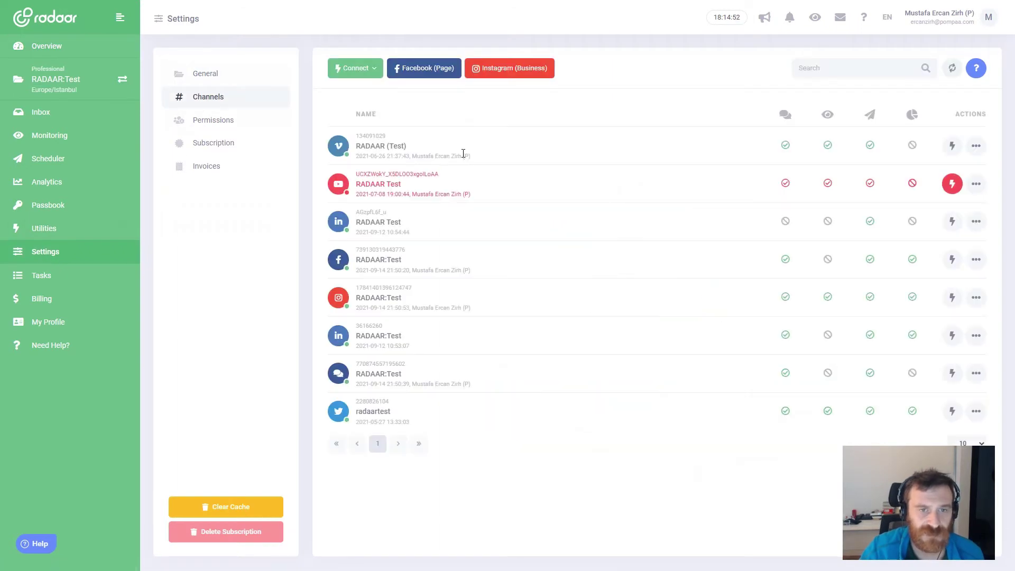
left_click(372, 77)
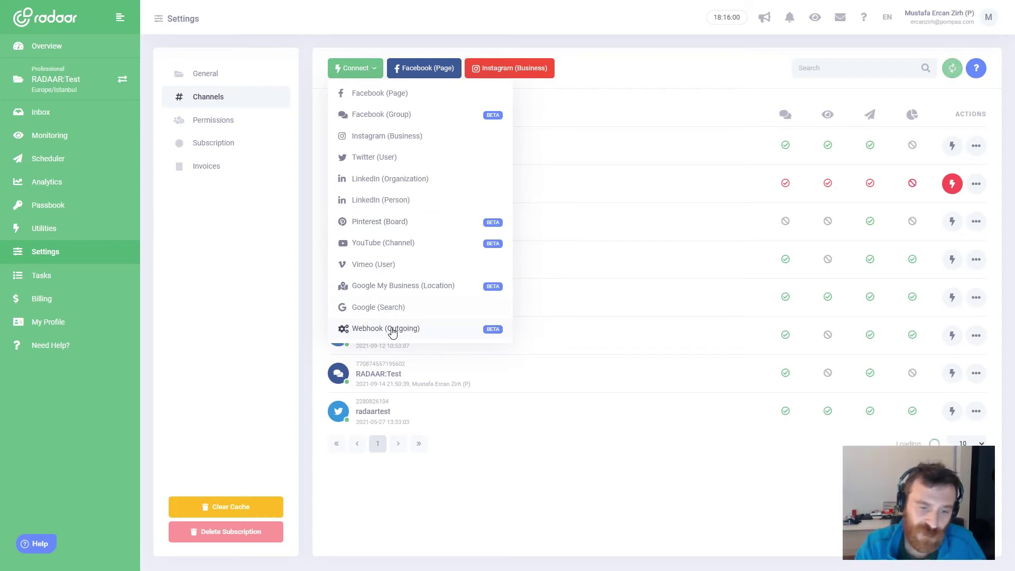
Start an outgoing webhook of type Discord named My Discord Bot
left_click(391, 330)
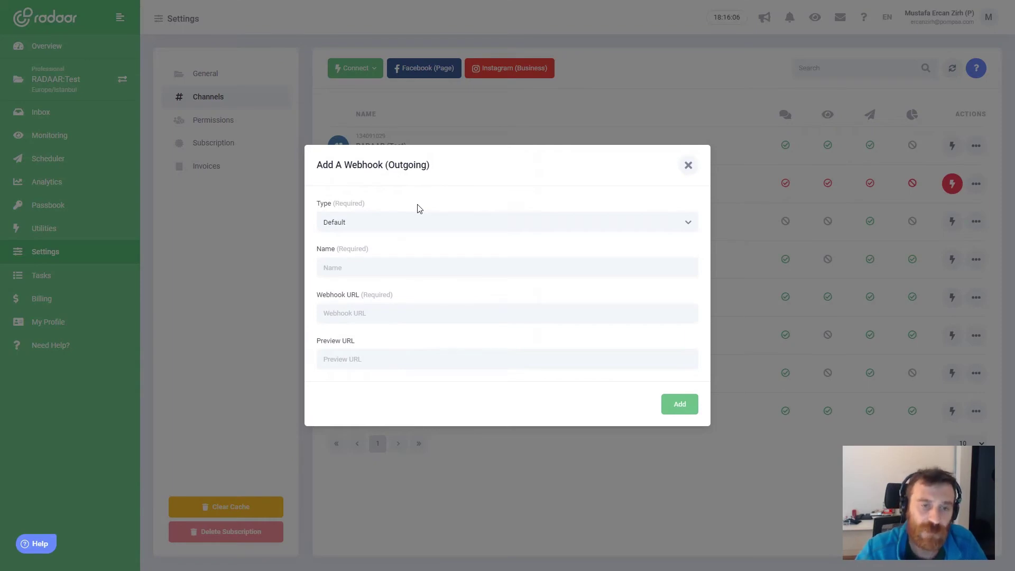
left_click(354, 226)
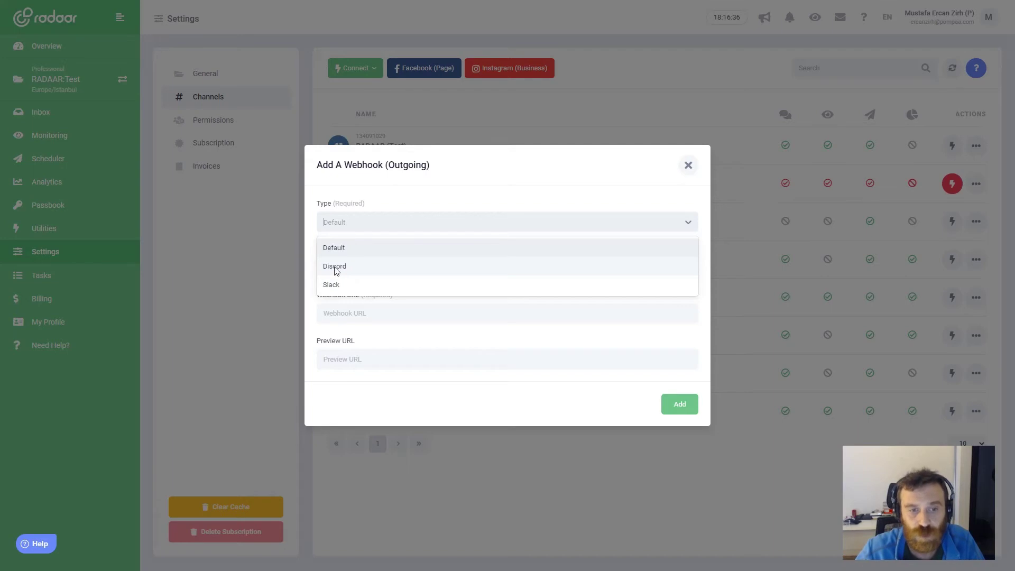
left_click(334, 268)
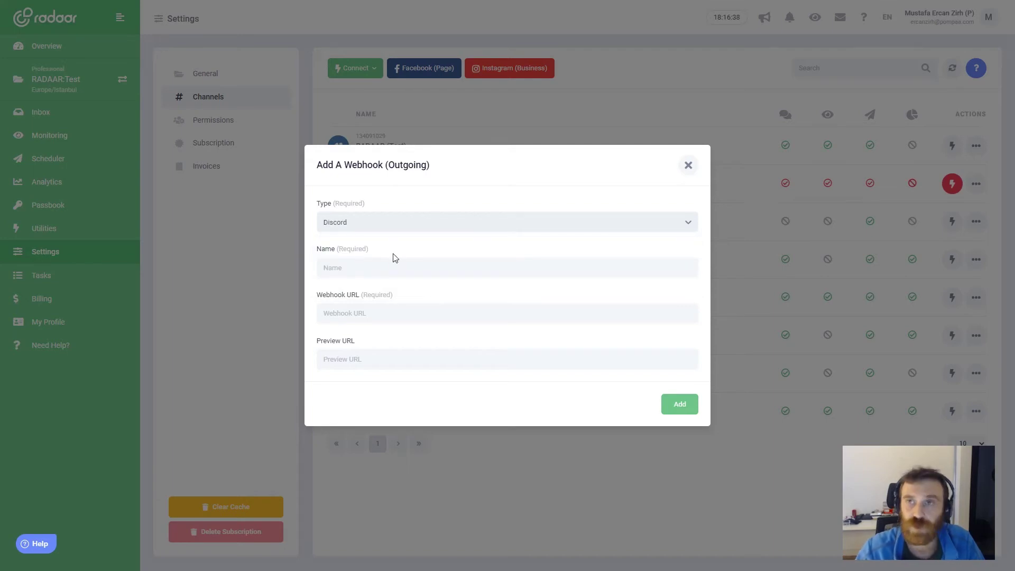
left_click(368, 269)
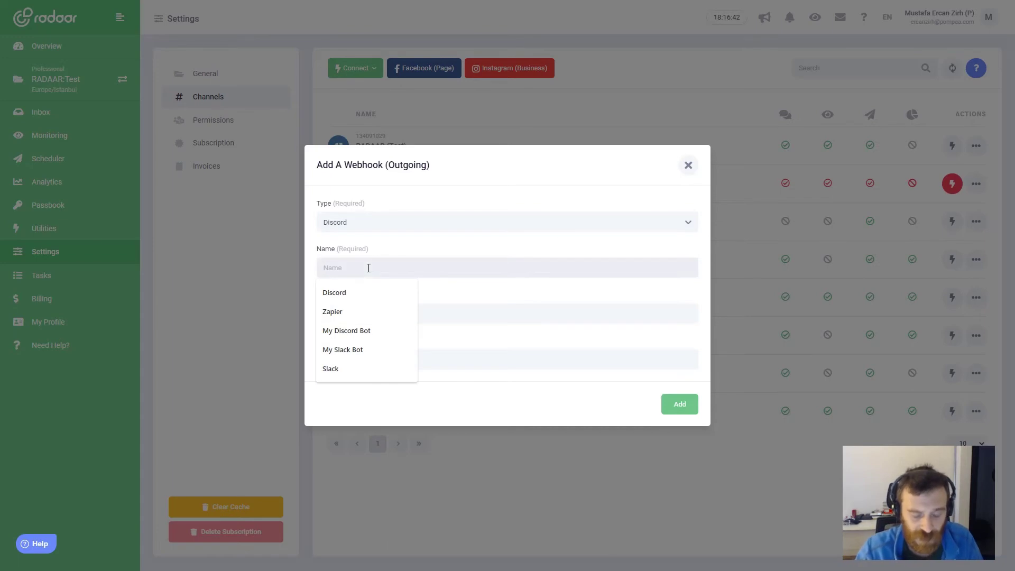
type("My Di")
key("Down")
key("Return")
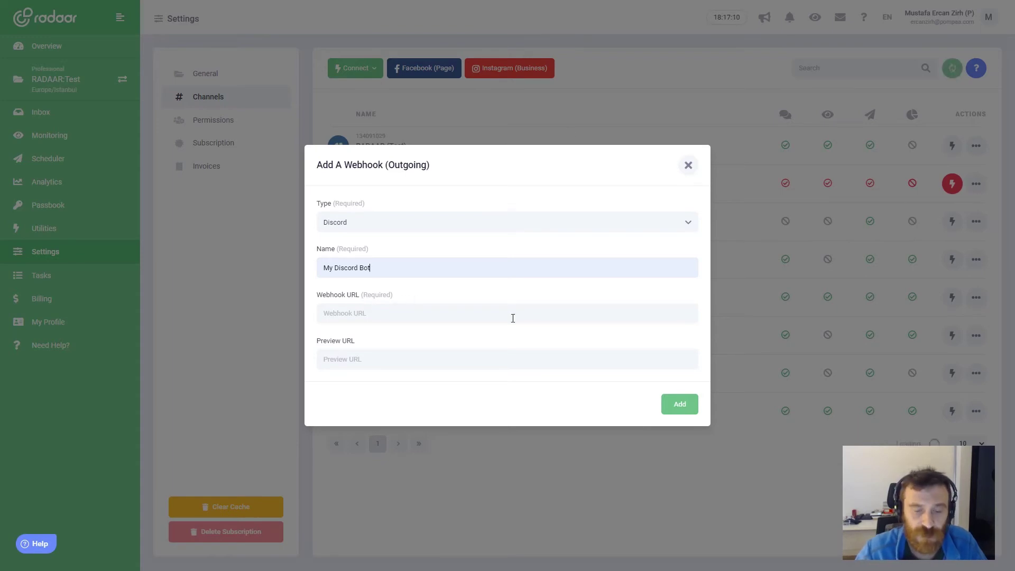
Create the text channel dev-test-webhook in Discord's RADAAR server
key("alt+Tab")
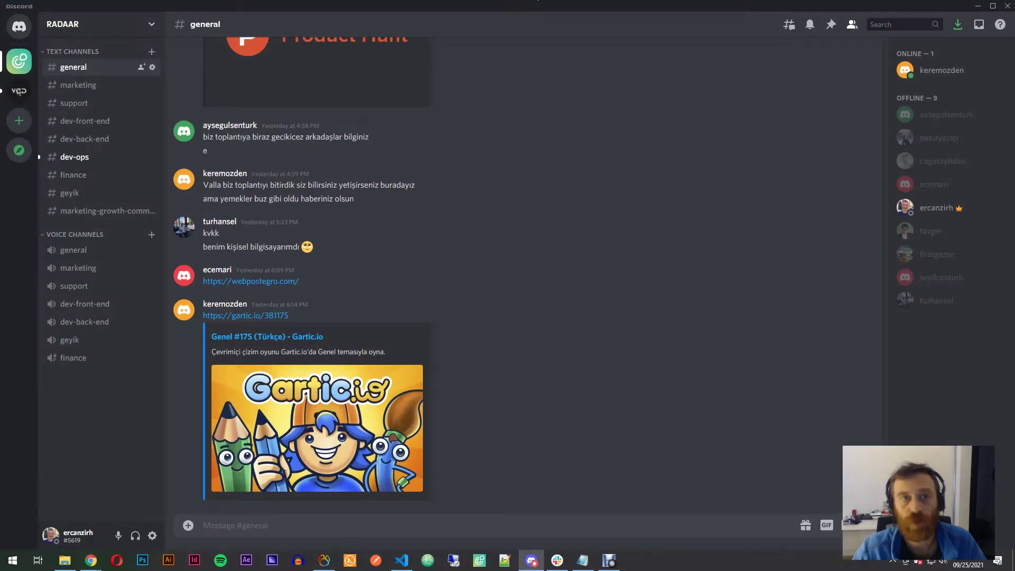
left_click(153, 53)
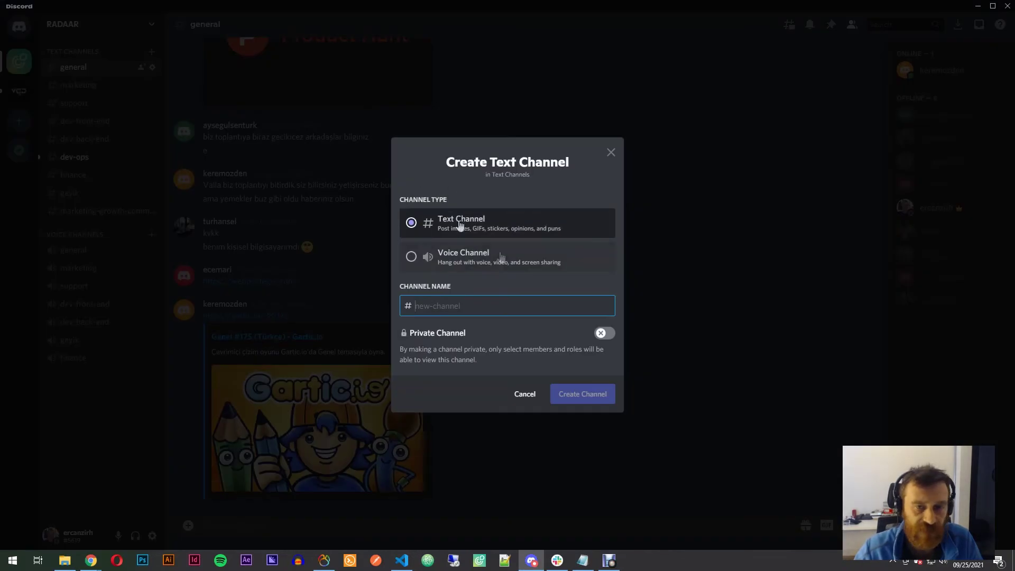
key("alt+Tab")
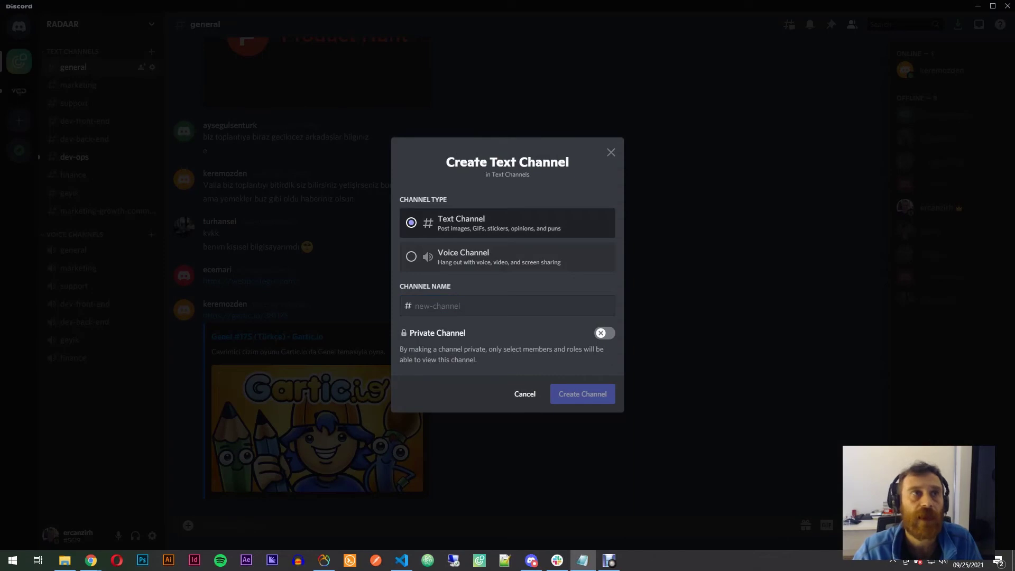
left_click(408, 315)
type("dev-test-webhook")
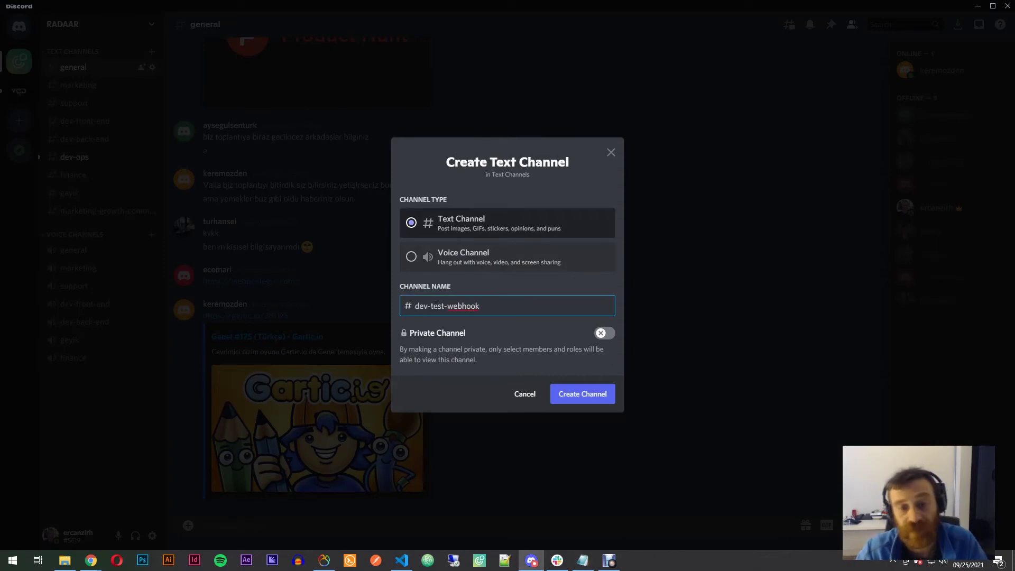
left_click(592, 396)
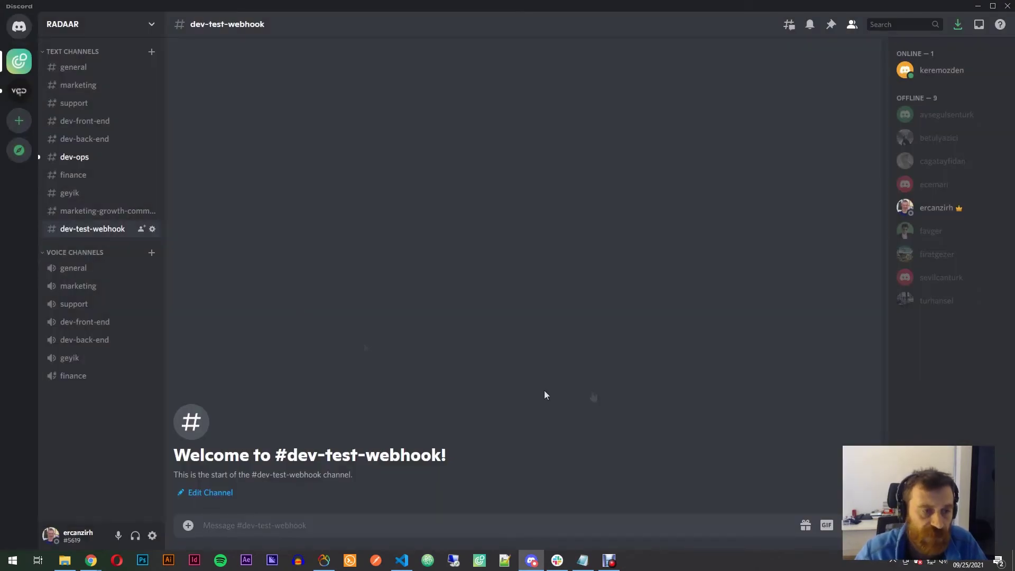
Create a webhook on dev-test-webhook and rename it from Captain Hook to My Discord Bot
left_click(152, 230)
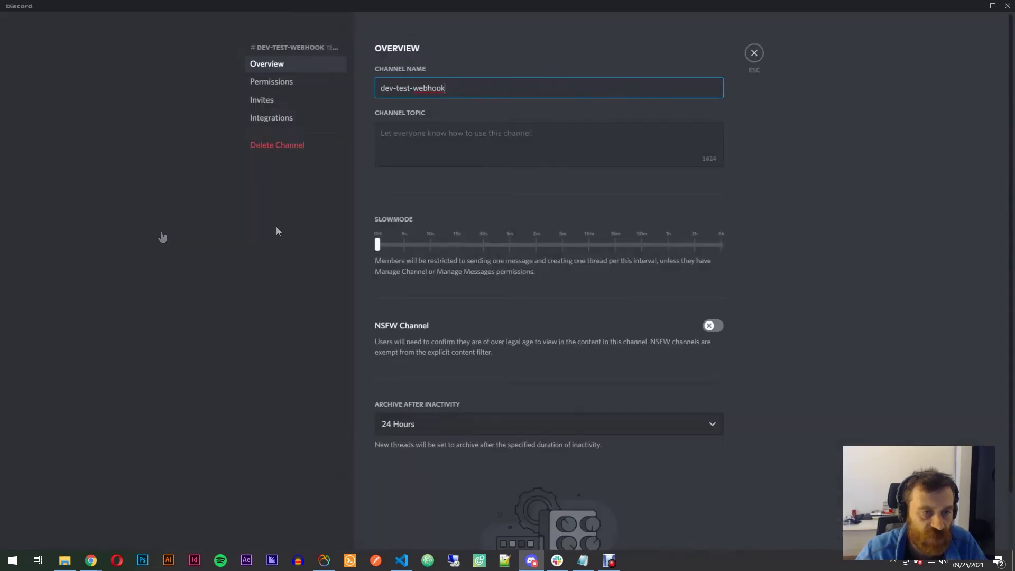
left_click(274, 126)
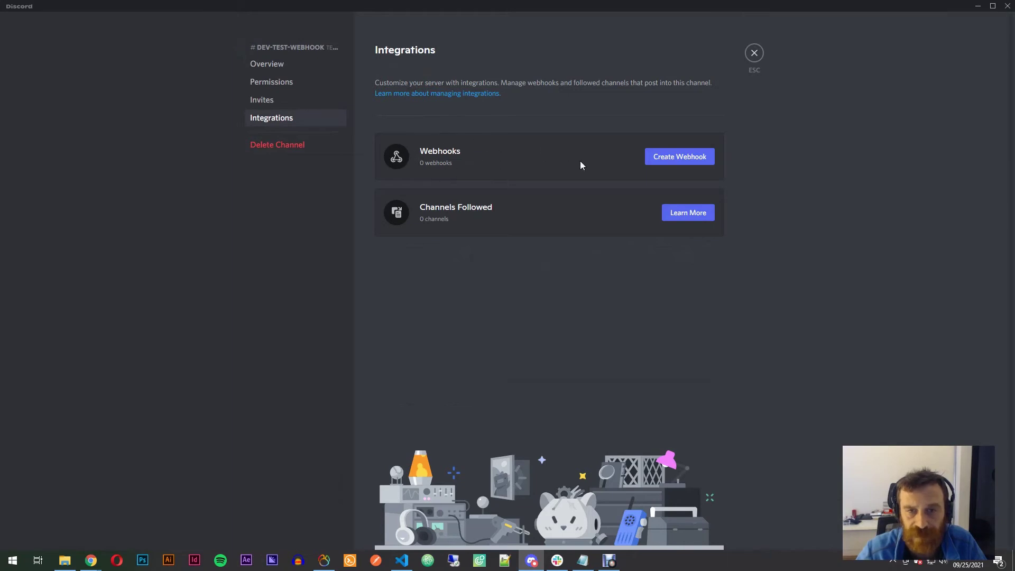
left_click(683, 160)
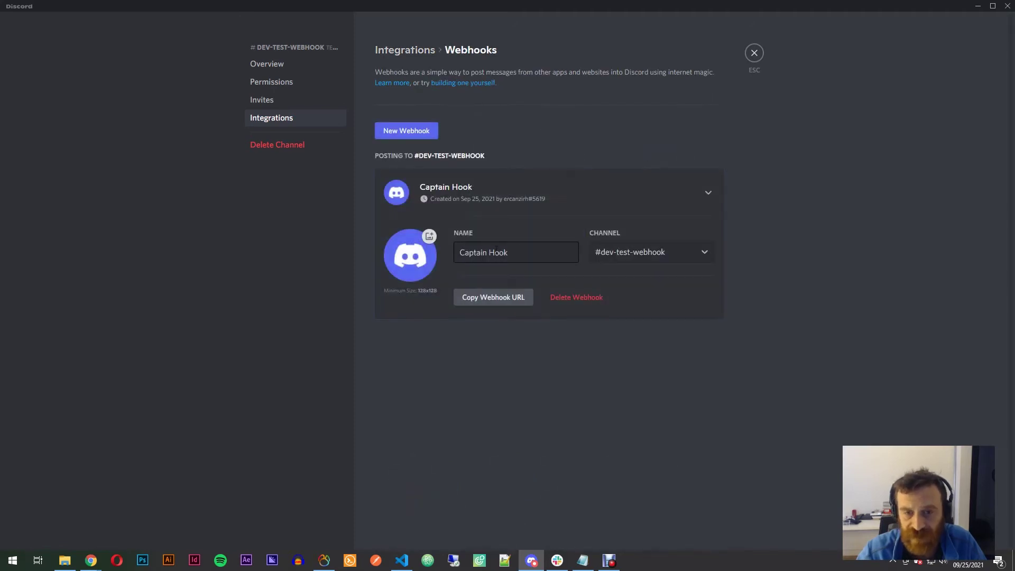
left_click_drag(519, 252, 447, 255)
type("My")
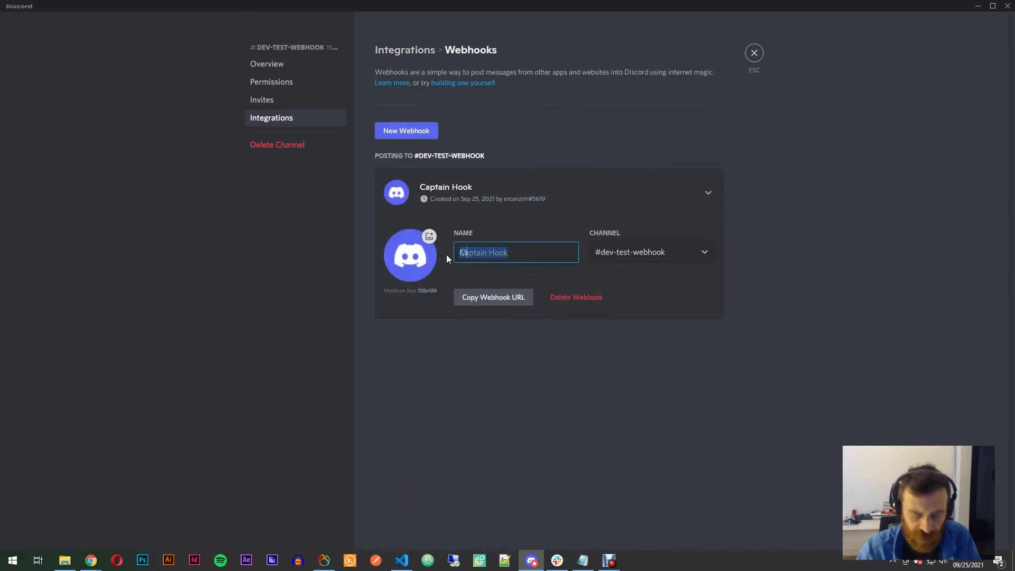
type(" Discr")
key("BackSpace")
type("ord Bot")
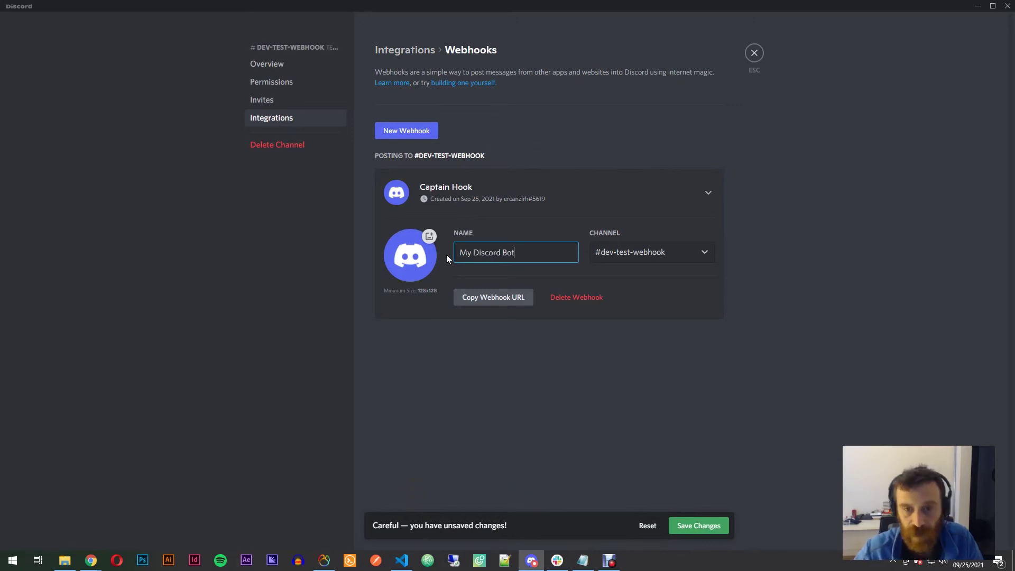
Copy the webhook URL, save the changes and close the channel settings
left_click(489, 305)
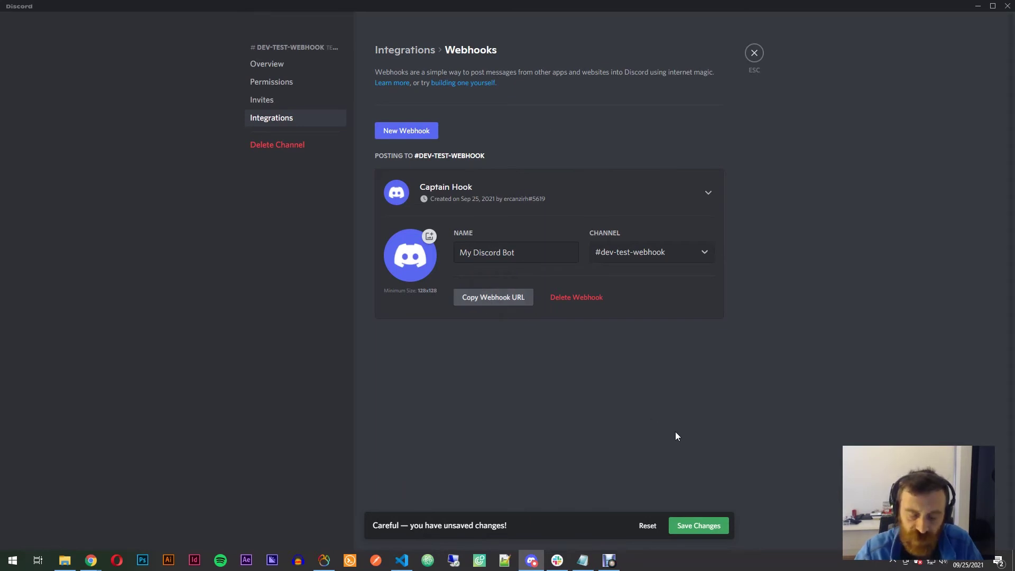
left_click(690, 531)
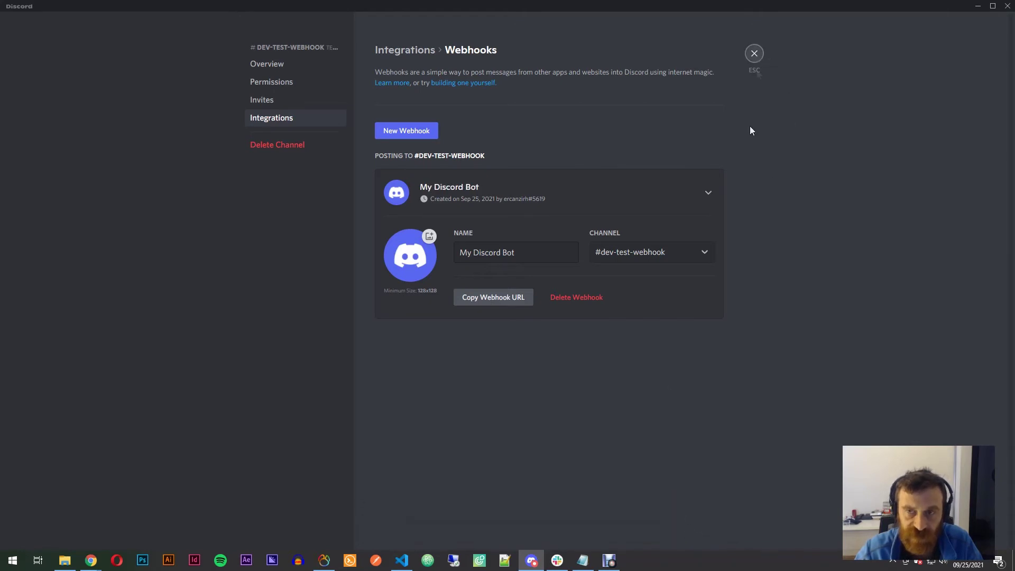
key("Escape")
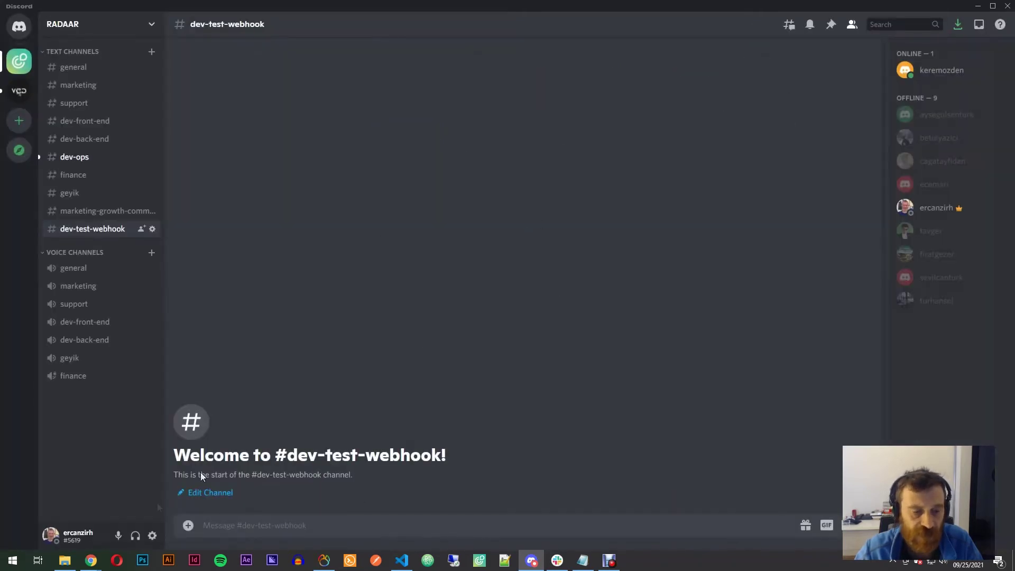
Paste the copied Discord webhook URL into RADAAR's Webhook URL field
mouse_move(91, 560)
left_click(399, 508)
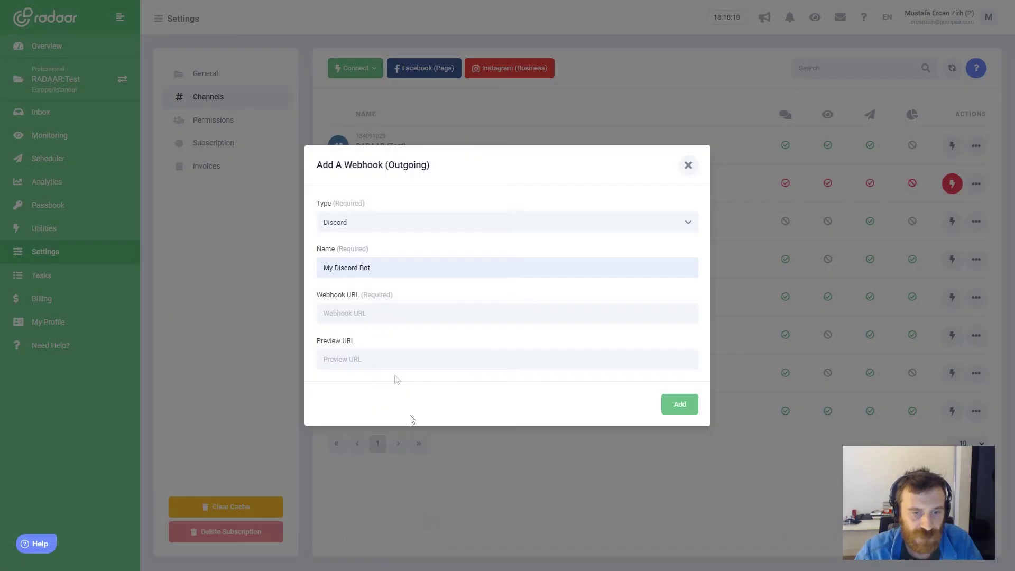
right_click(370, 315)
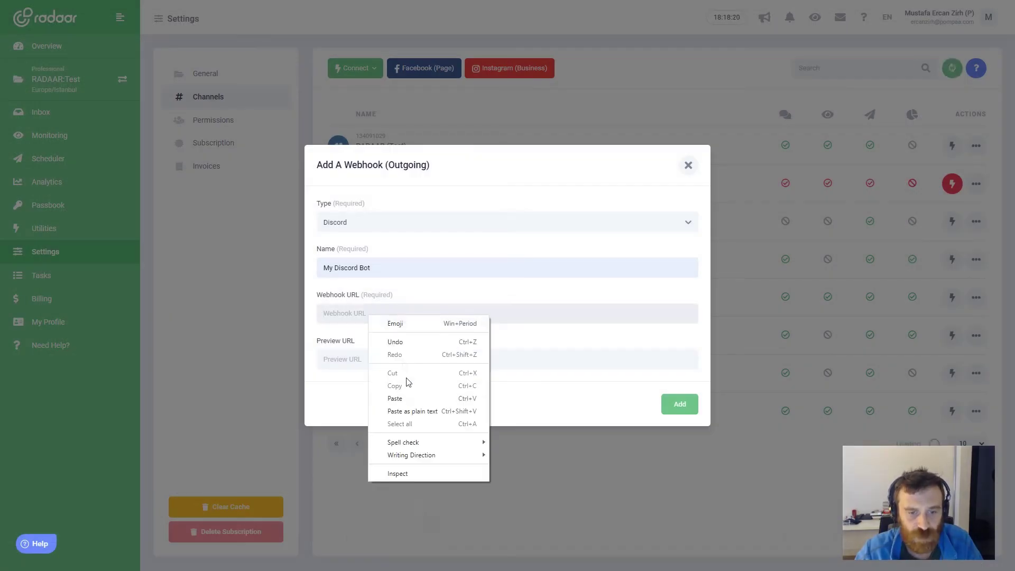
left_click(406, 397)
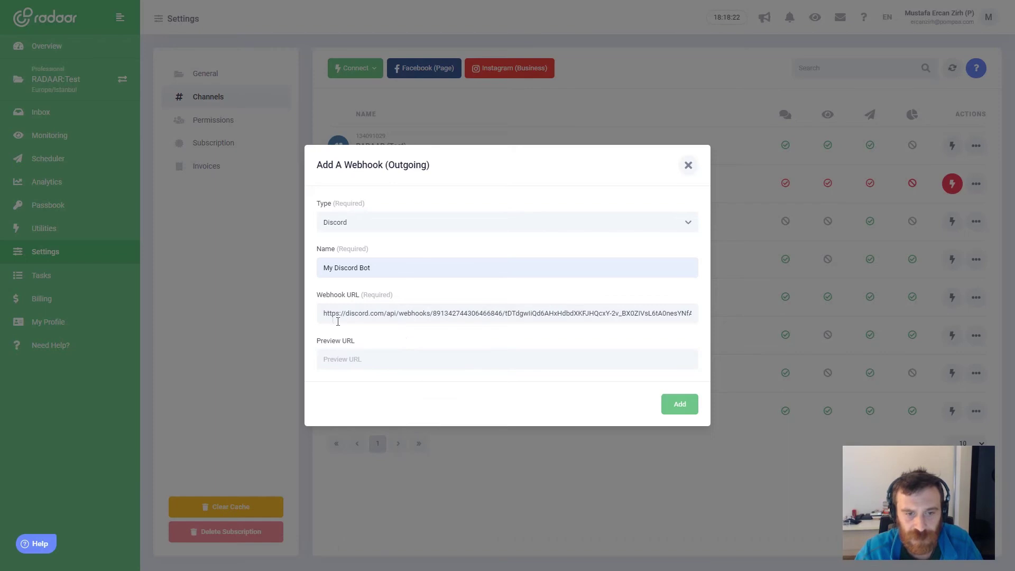
Leave the Preview URL empty and add the My Discord Bot webhook channel
left_click(349, 365)
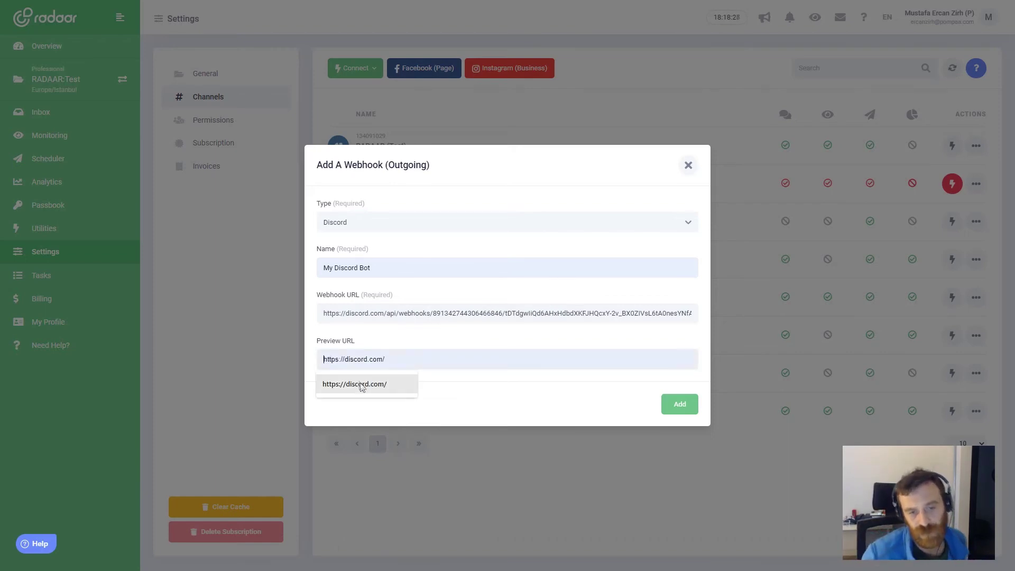
left_click(362, 385)
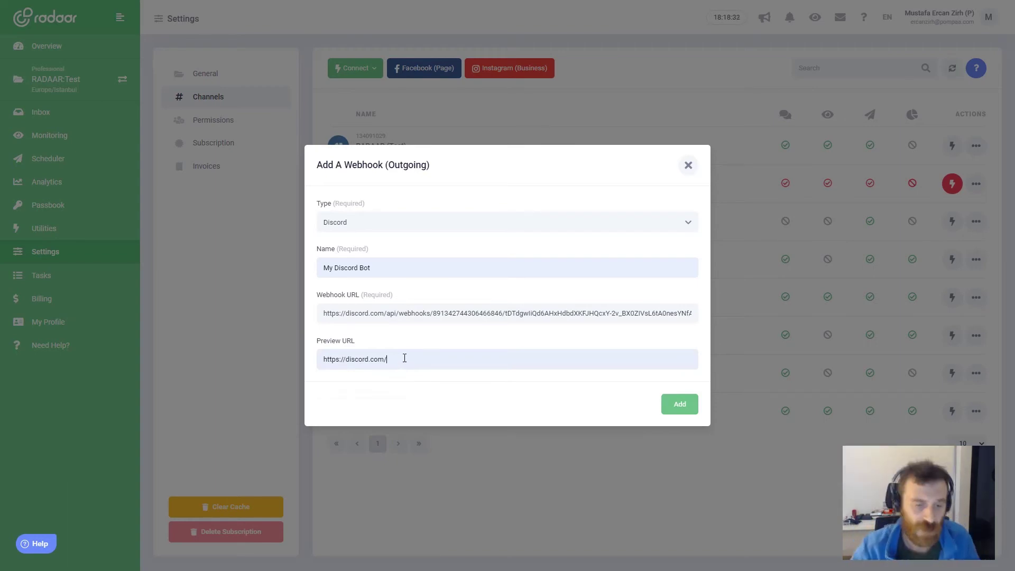
triple_click(389, 361)
key("BackSpace")
left_click(477, 405)
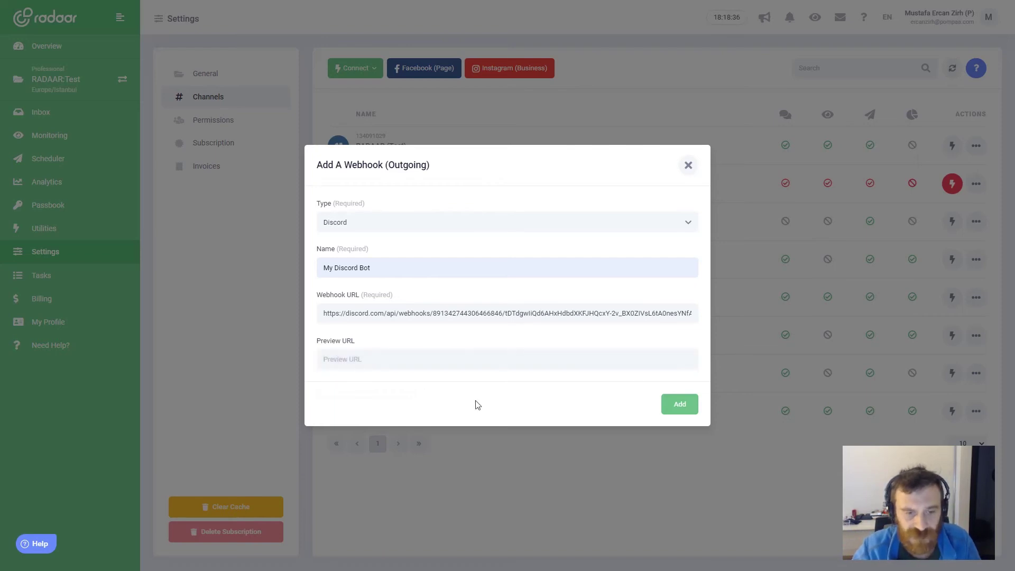
left_click(676, 410)
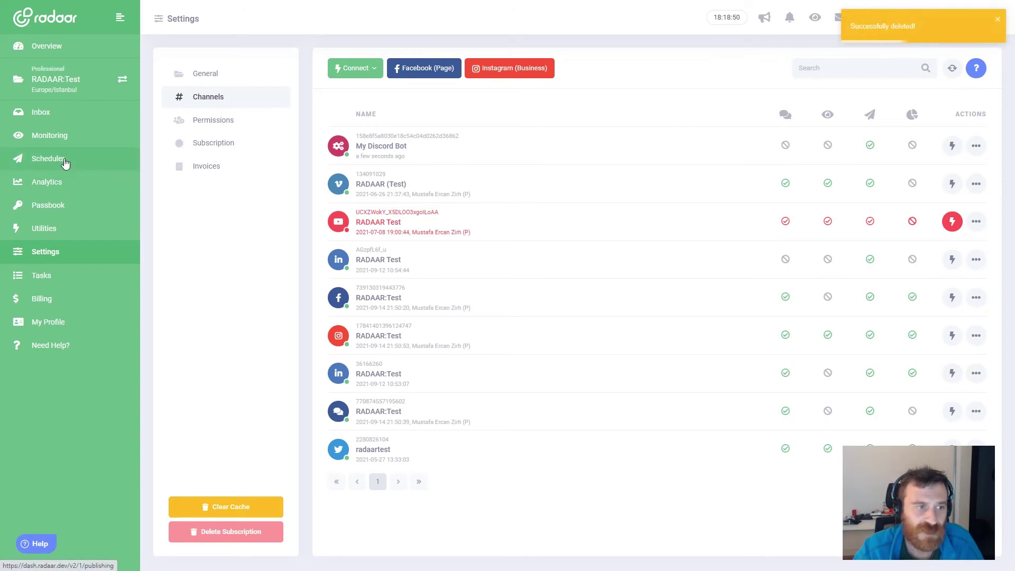
Start a new scheduler post for 2021/09/25 18:18 targeting My Discord Bot
left_click(47, 159)
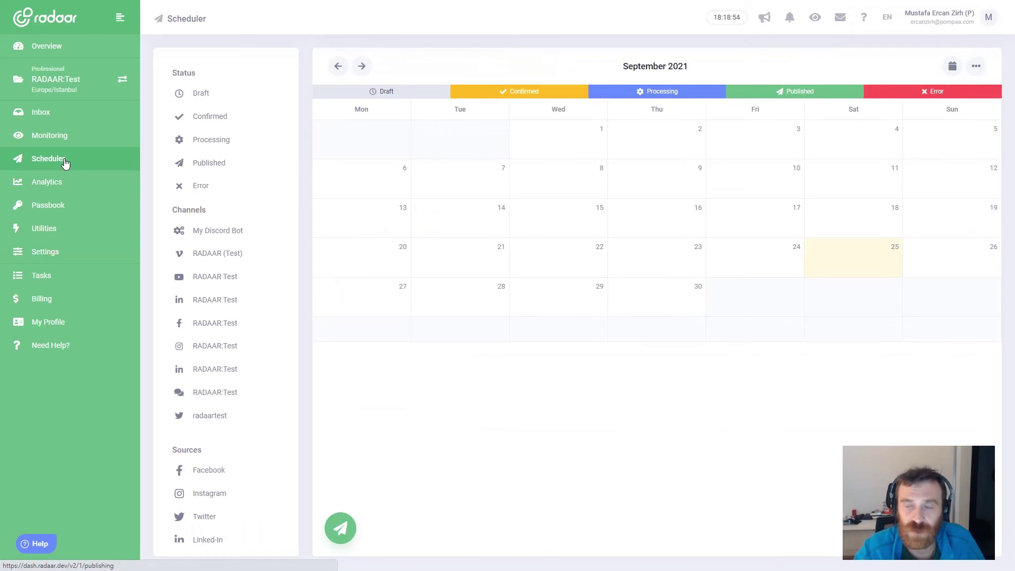
left_click(340, 529)
left_click(382, 384)
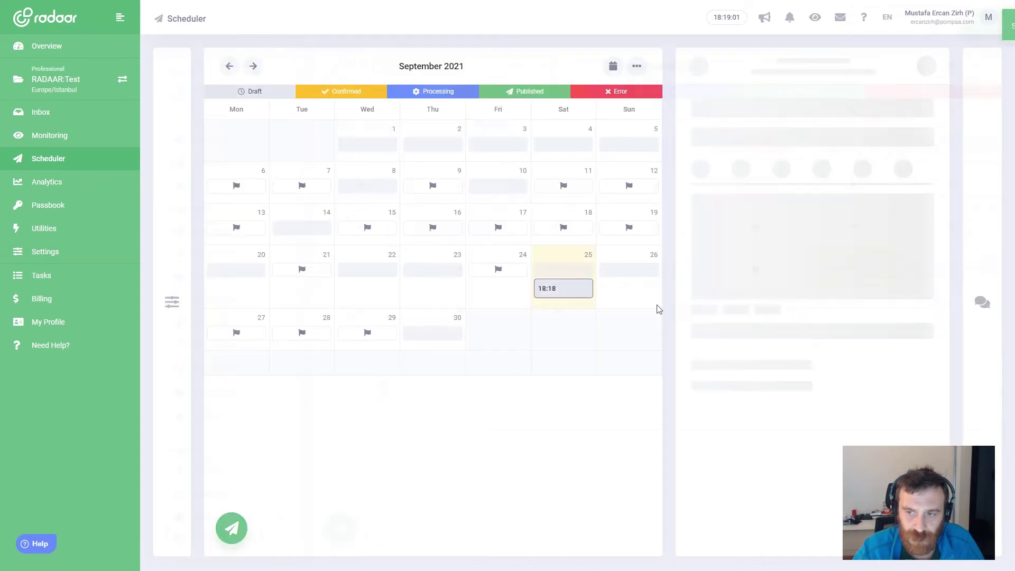
left_click(738, 142)
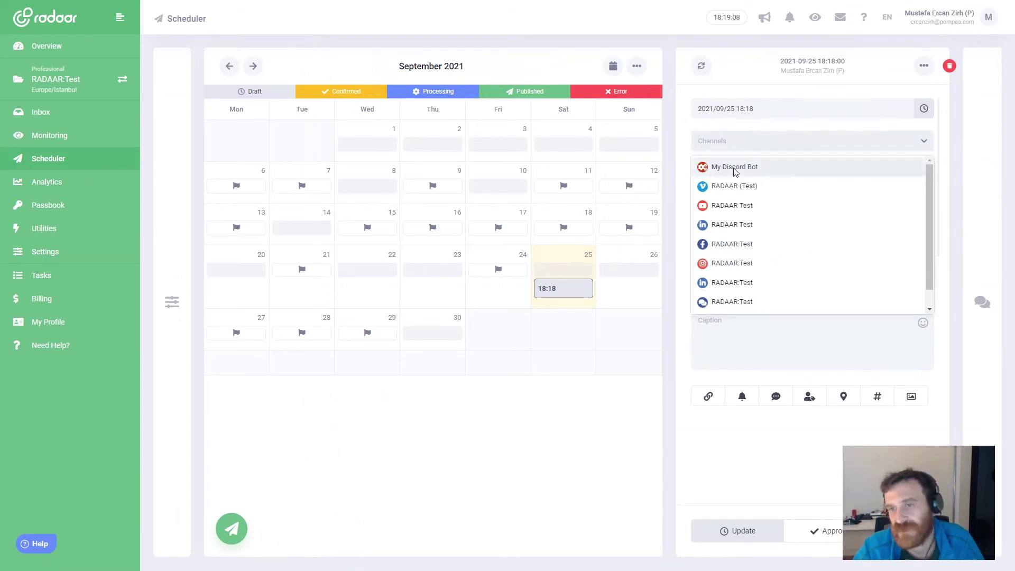
left_click(734, 168)
left_click(685, 140)
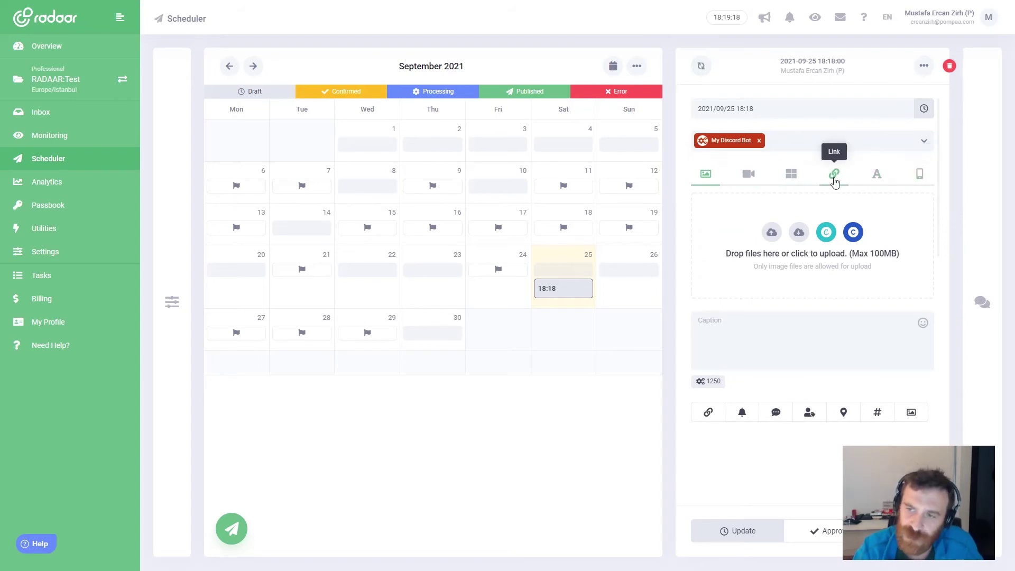
Make the post a gallery and upload POST-001-001, POST-001-002 and POST-001-003 from Pictures
left_click(790, 178)
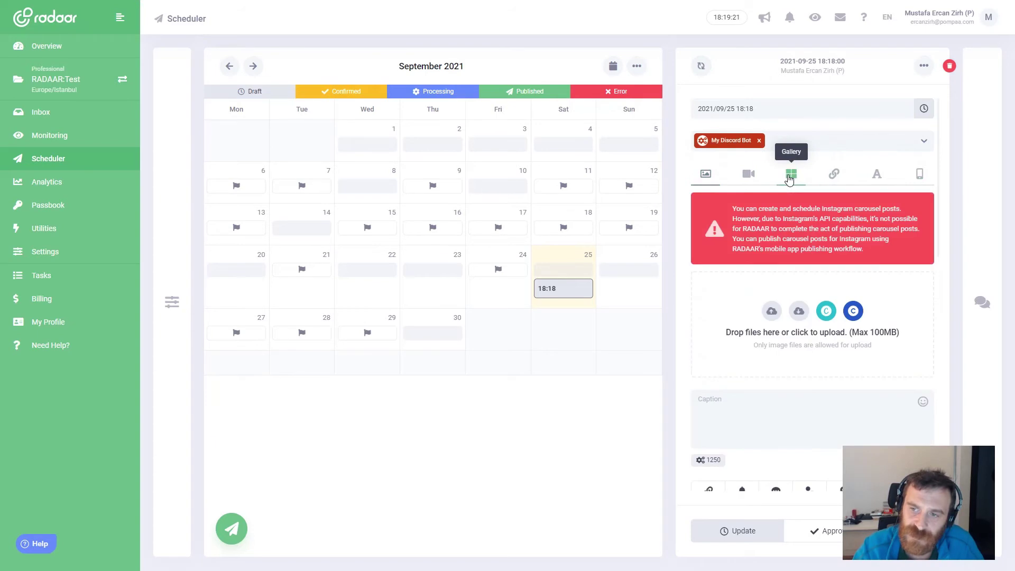
left_click(772, 311)
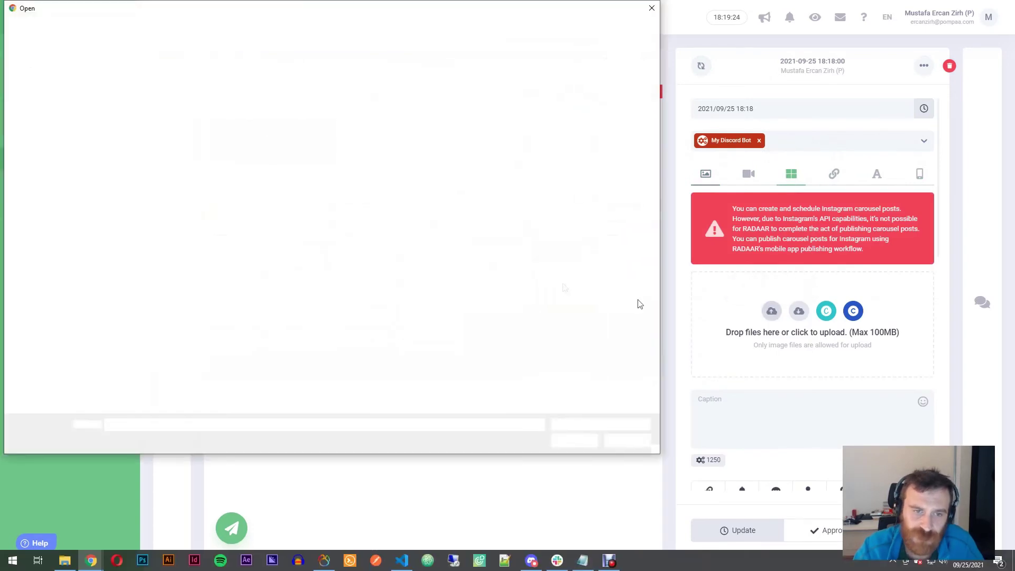
left_click(253, 177)
left_click(291, 175, "ctrl")
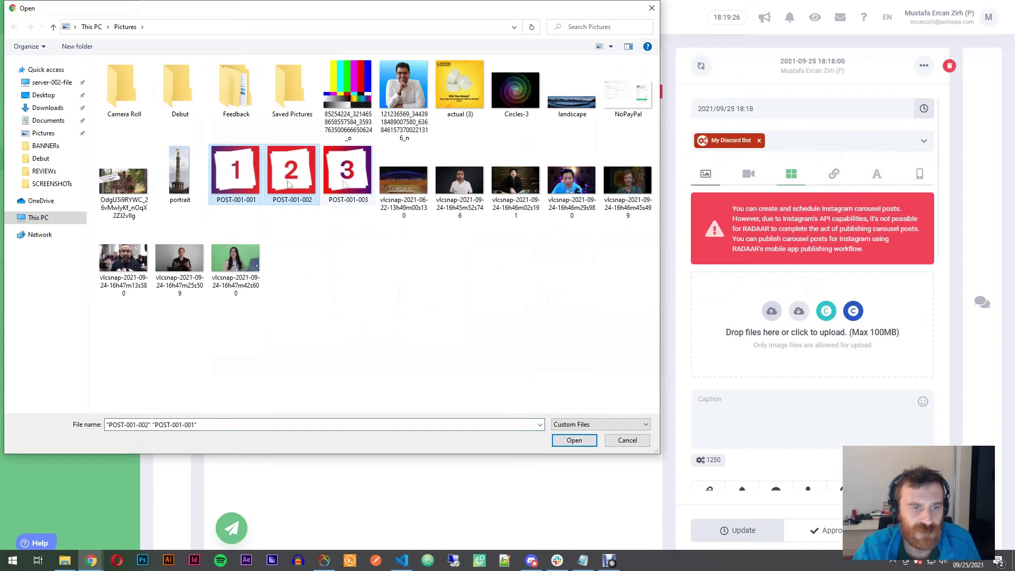
left_click(348, 174, "ctrl")
left_click(574, 440)
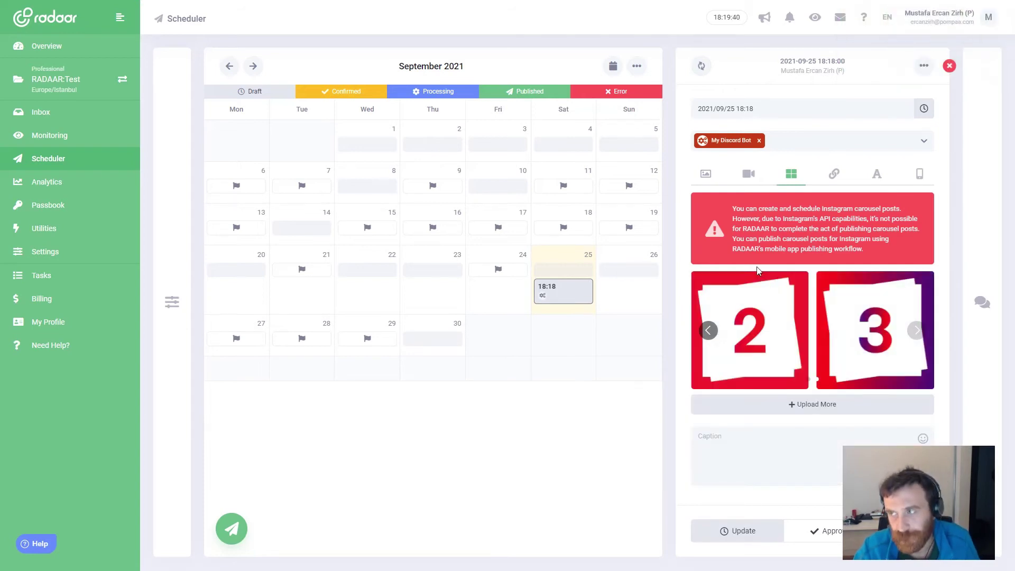
Write the caption 'My Caption' with chained comments 'My First Comment' and 'My Second Comment'
scroll(755, 318, "down", 1)
left_click(730, 393)
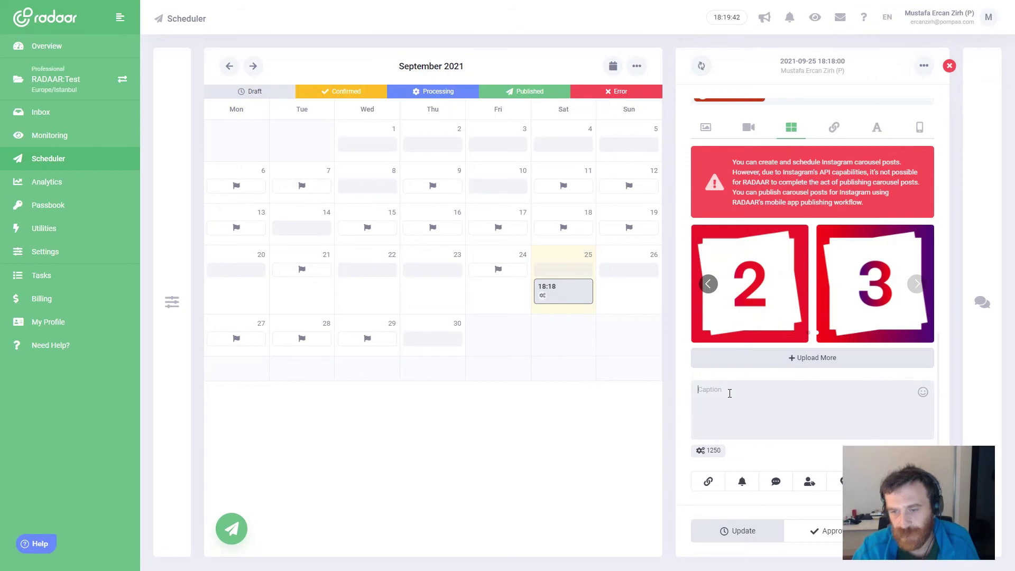
type("My Caption")
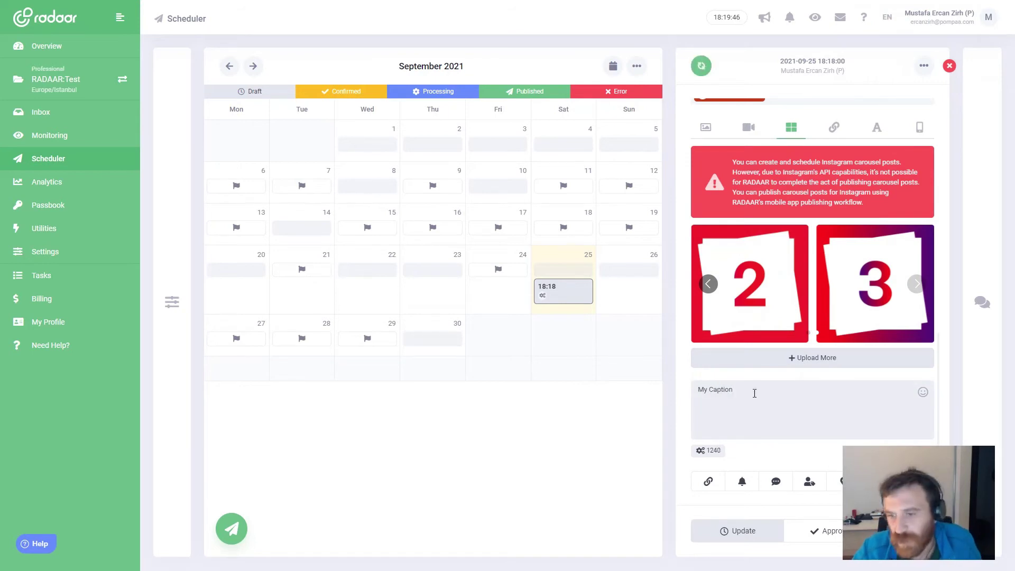
left_click(781, 482)
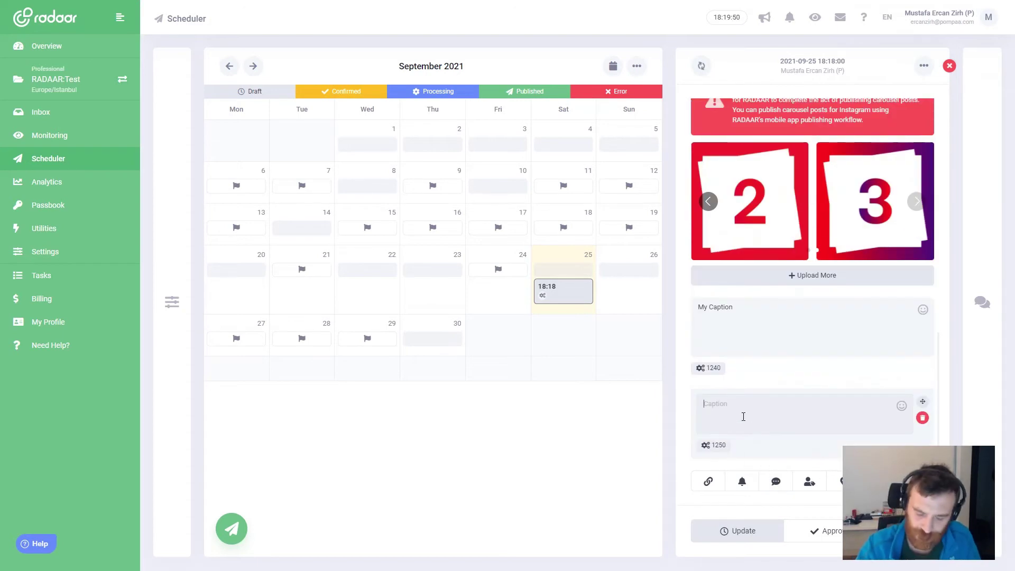
type("My First Comment")
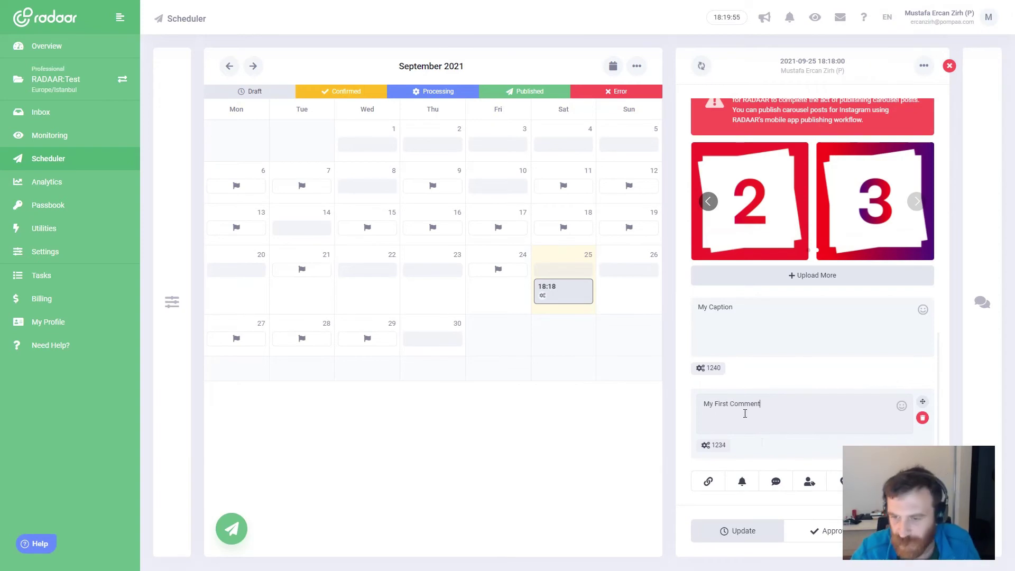
left_click(776, 483)
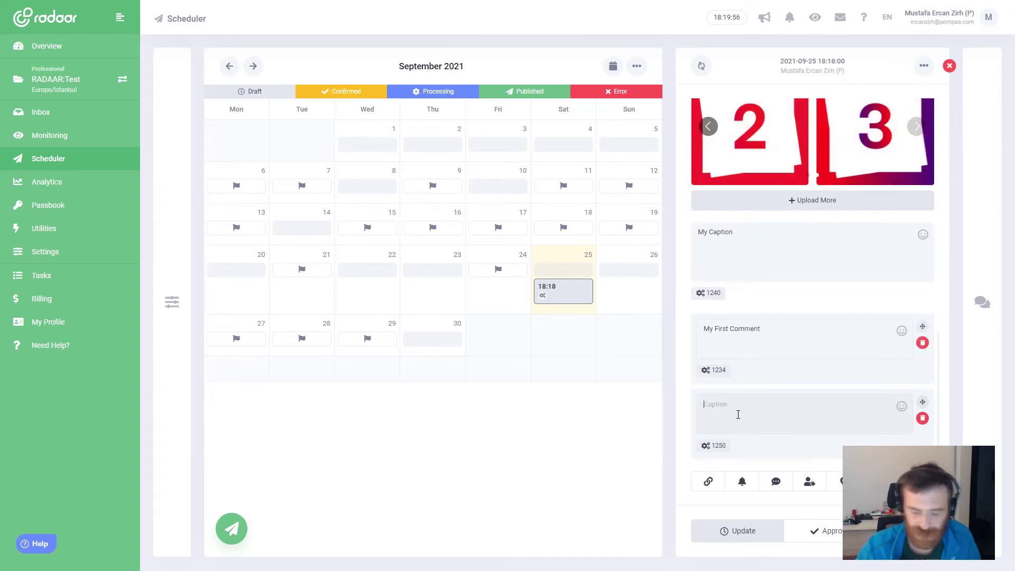
type("My S")
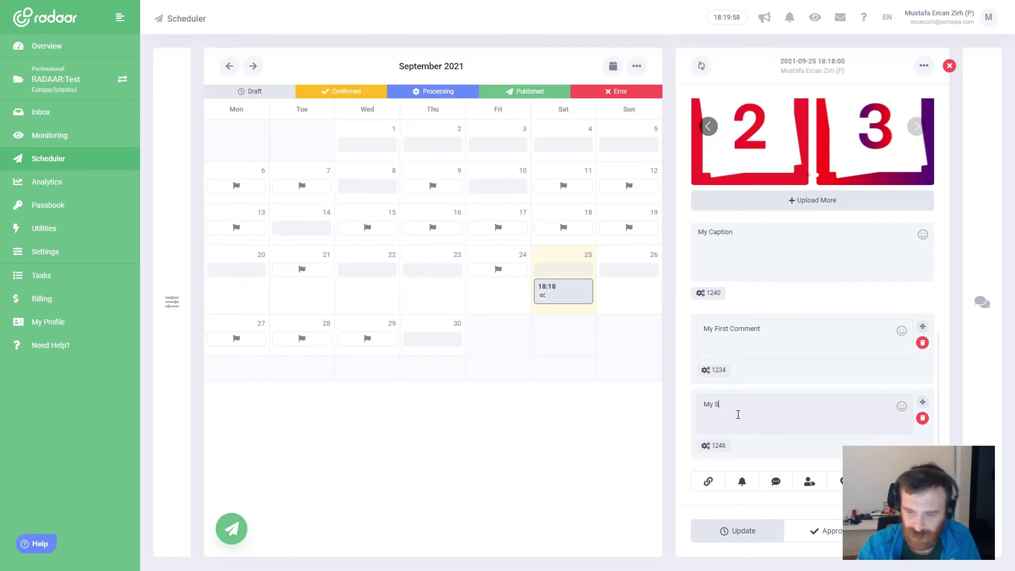
type("econd Comment")
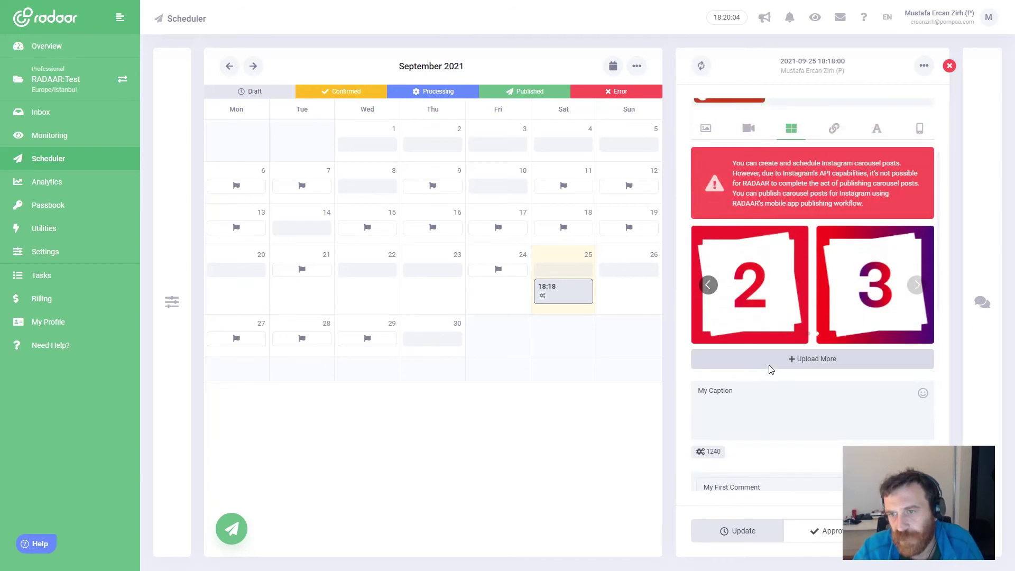
Approve the gallery post so it publishes to My Discord Bot on 25 September at 18:18
scroll(771, 370, "down", 3)
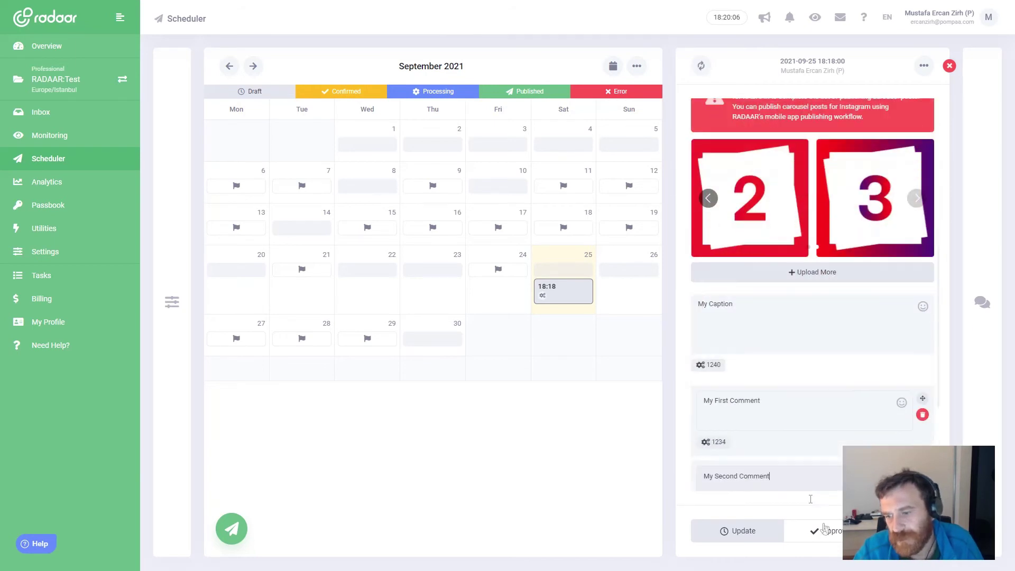
left_click(830, 534)
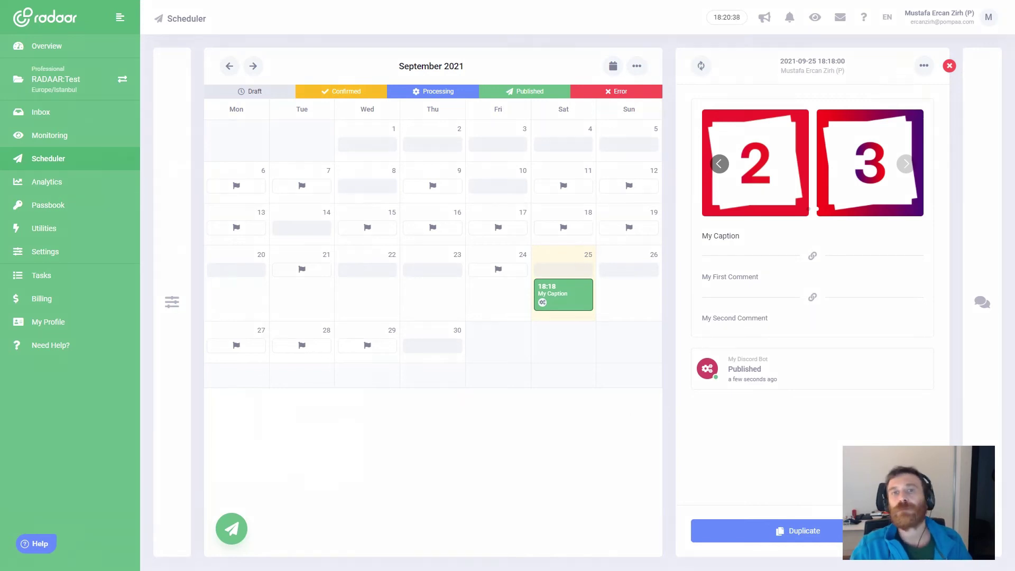
key("alt+Tab")
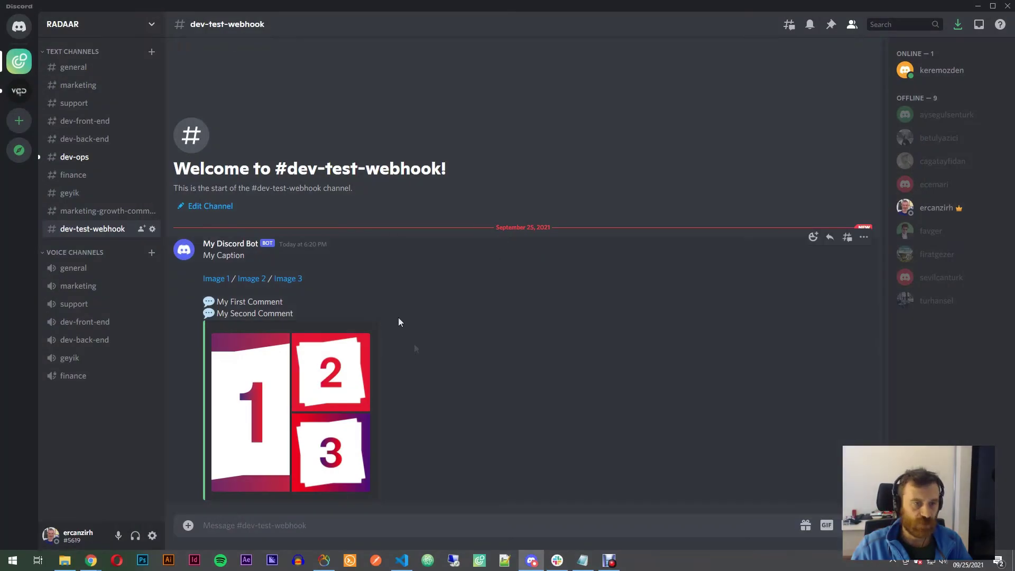
Verify the bot's Discord message by selecting its caption and both comments
triple_click(245, 255)
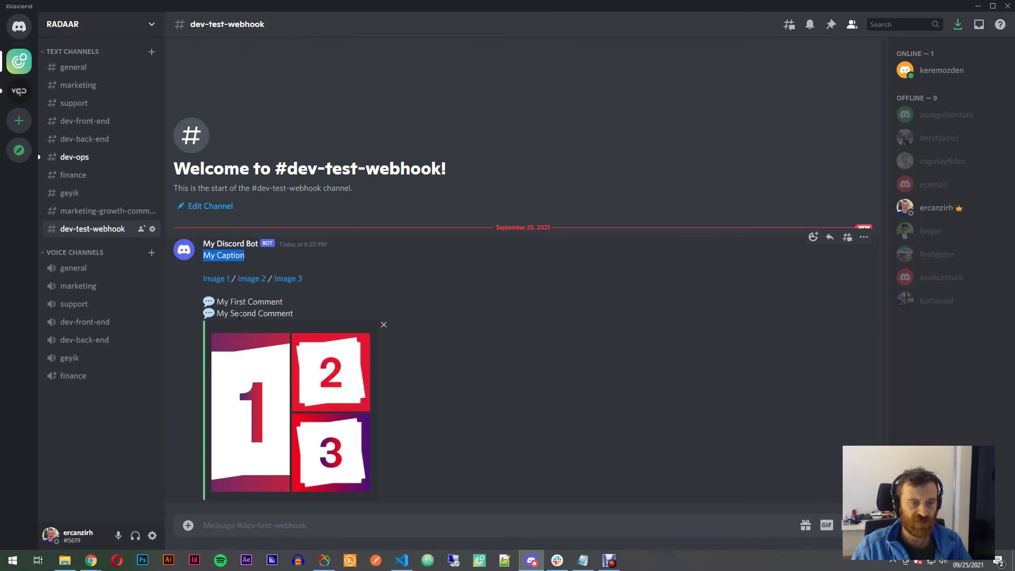
left_click_drag(217, 302, 315, 300)
left_click_drag(217, 314, 341, 325)
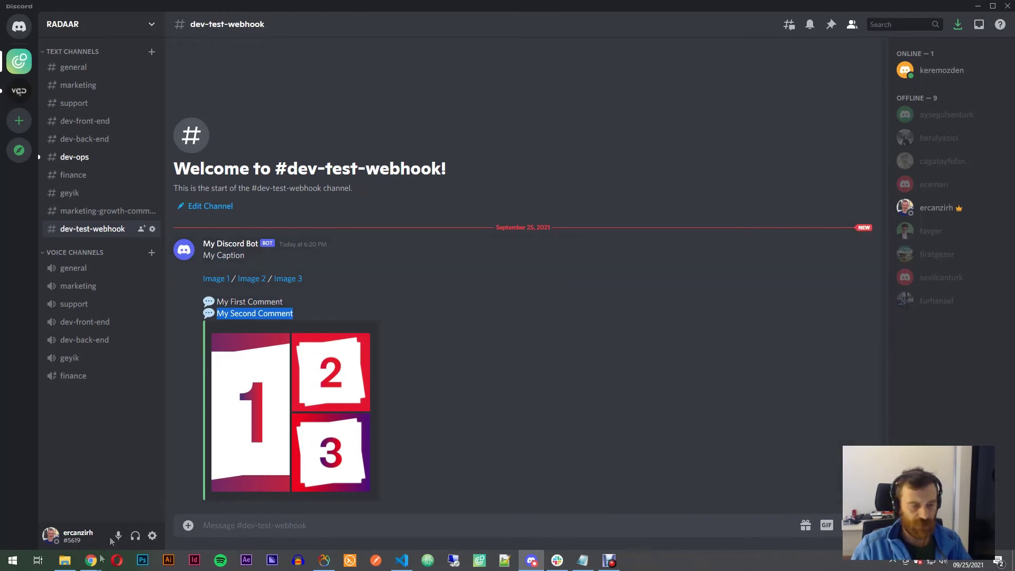
In RADAAR's channel settings, start a new outgoing webhook of type Slack
mouse_move(91, 559)
left_click(402, 516)
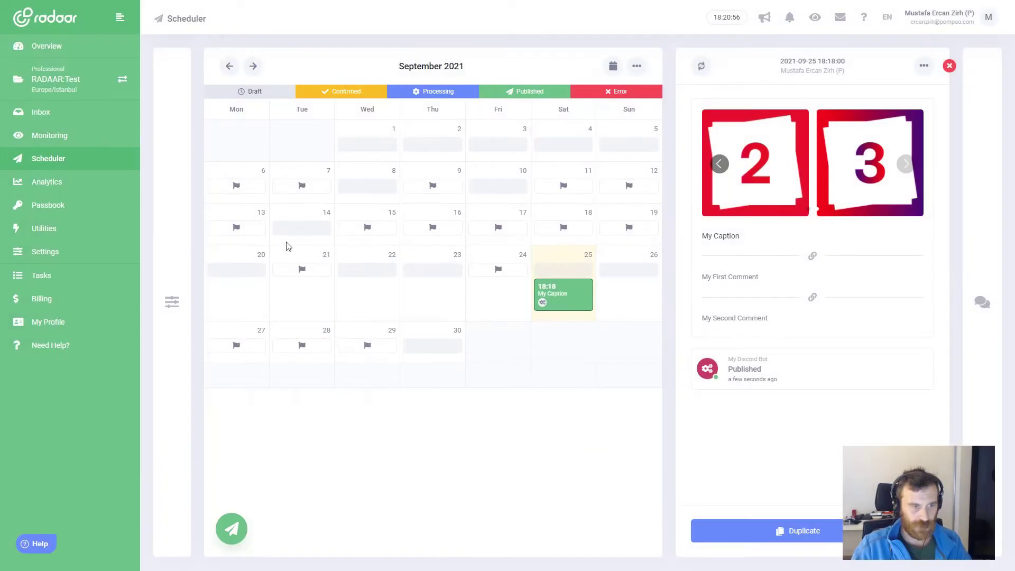
left_click(45, 254)
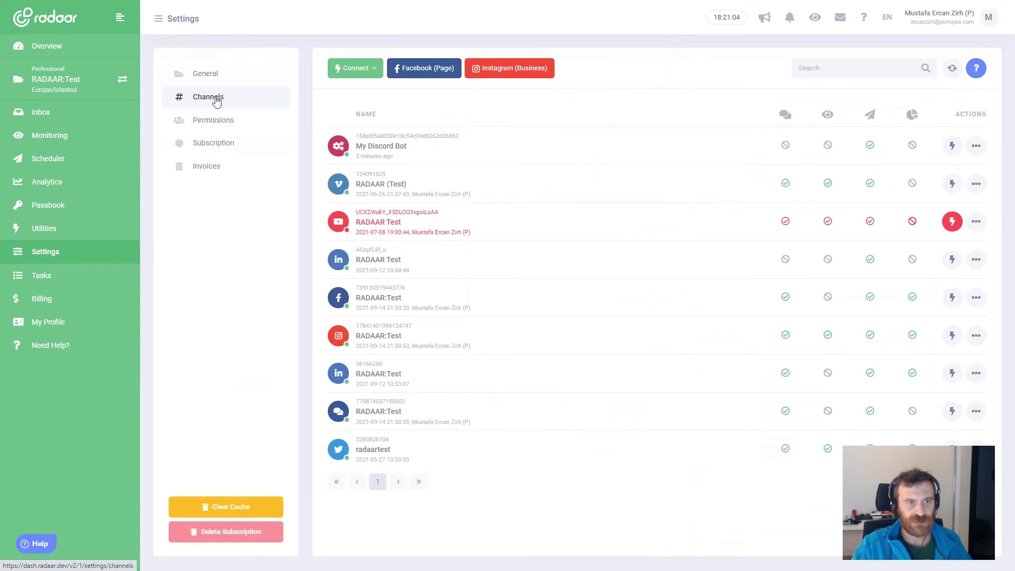
left_click(378, 68)
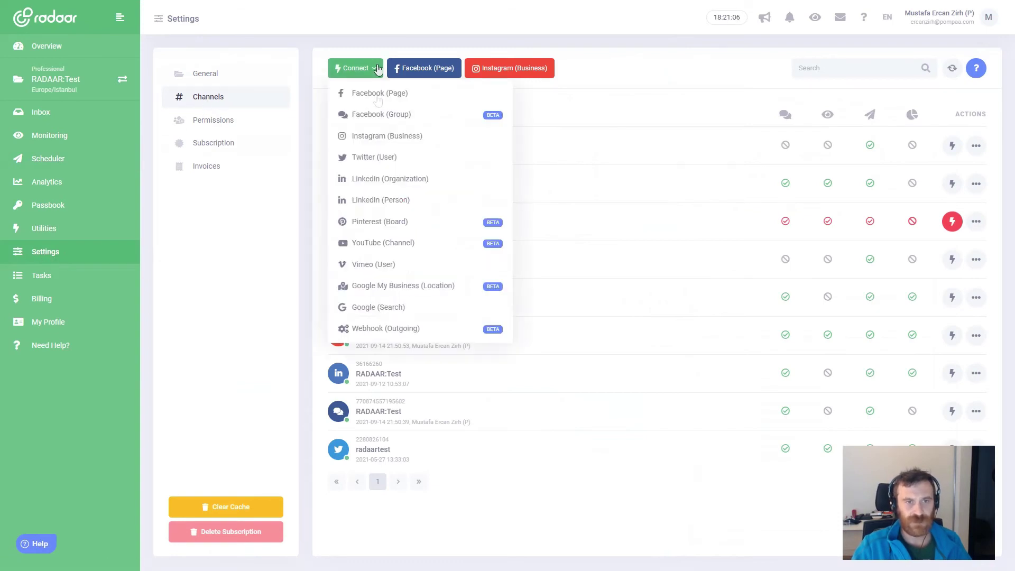
left_click(387, 329)
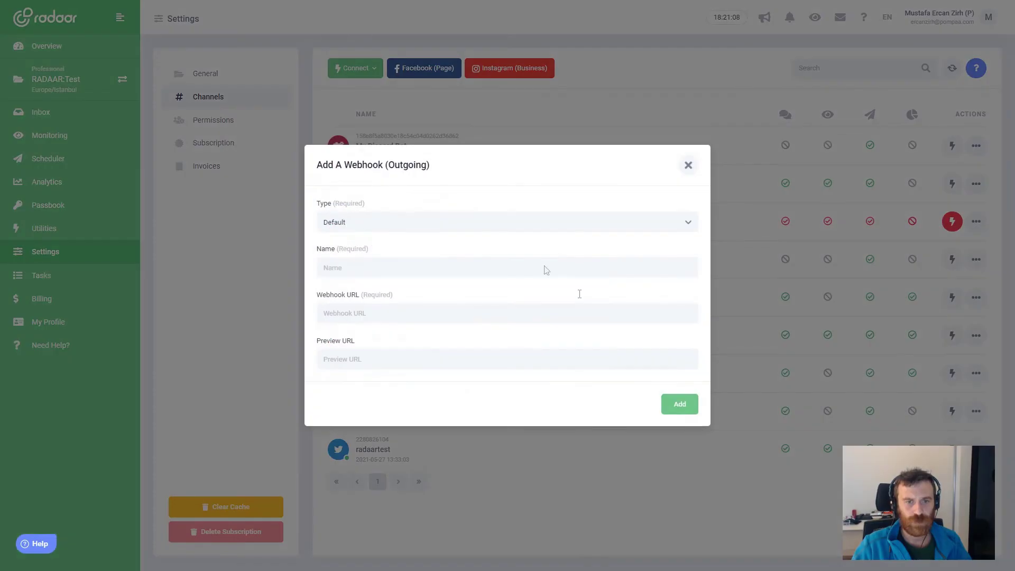
left_click(400, 227)
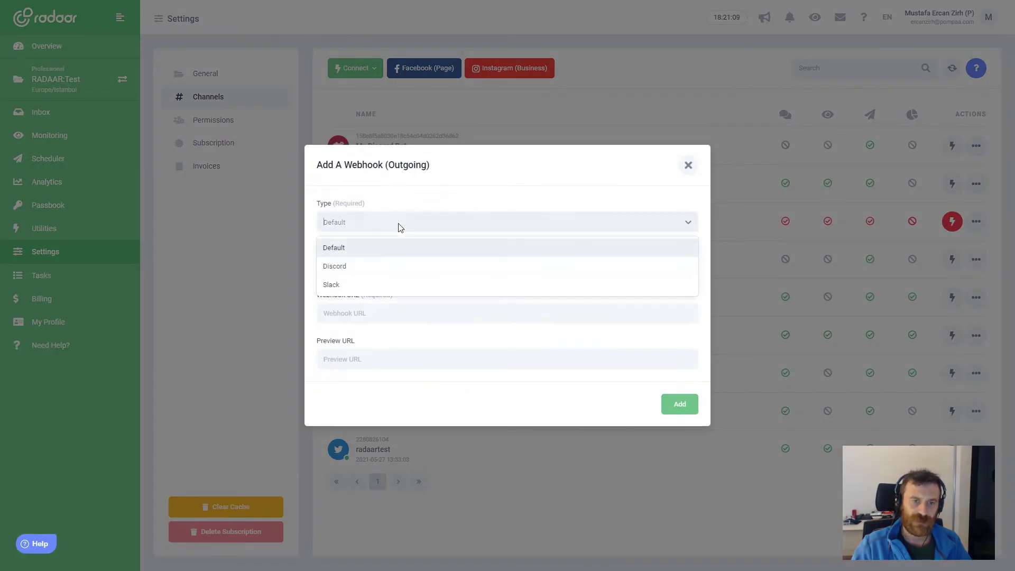
left_click(334, 287)
Name the webhook 'My Slack Bot' and put the cursor in its empty URL field
left_click(369, 265)
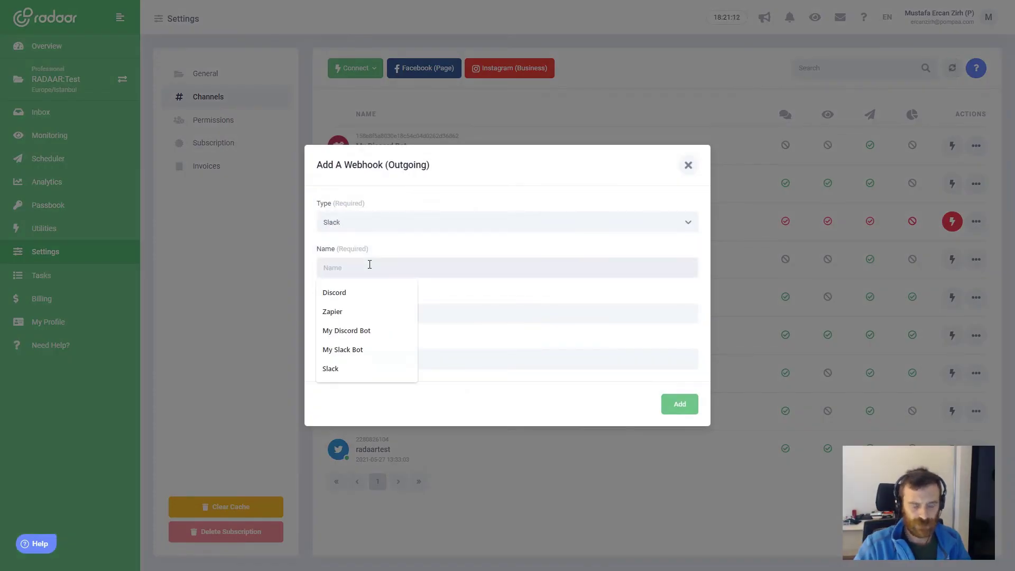
type("My Slac B")
key("BackSpace")
type("k Bot")
left_click(380, 316)
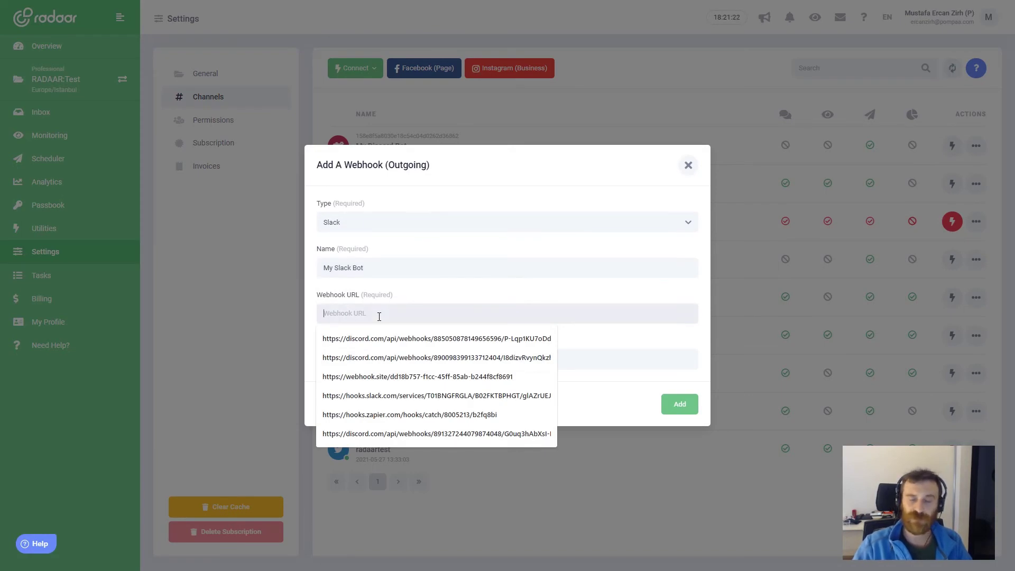
key("Escape")
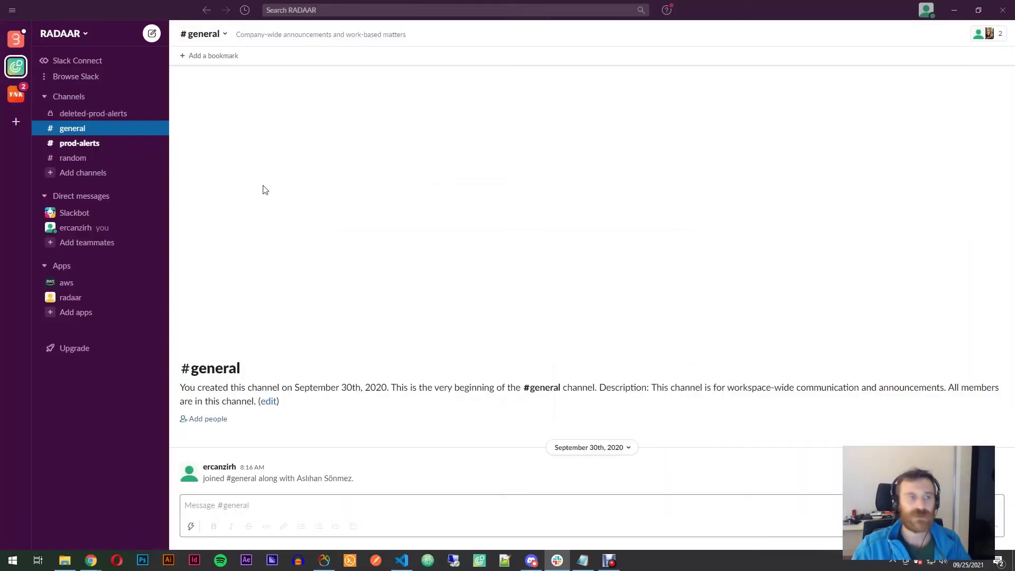
Create the Slack channel dev-test-webhook without adding any people to it
left_click(154, 101)
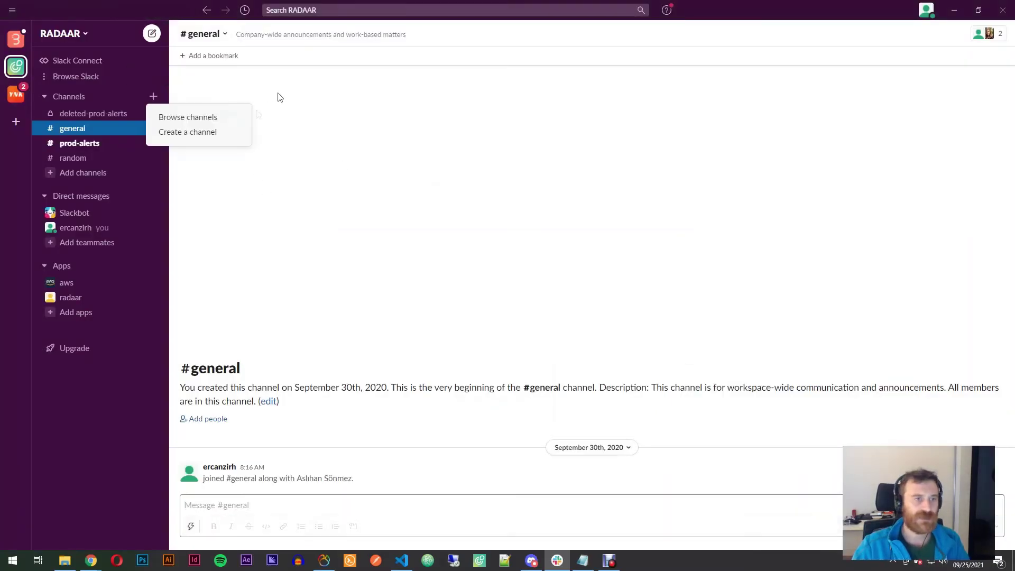
left_click(214, 138)
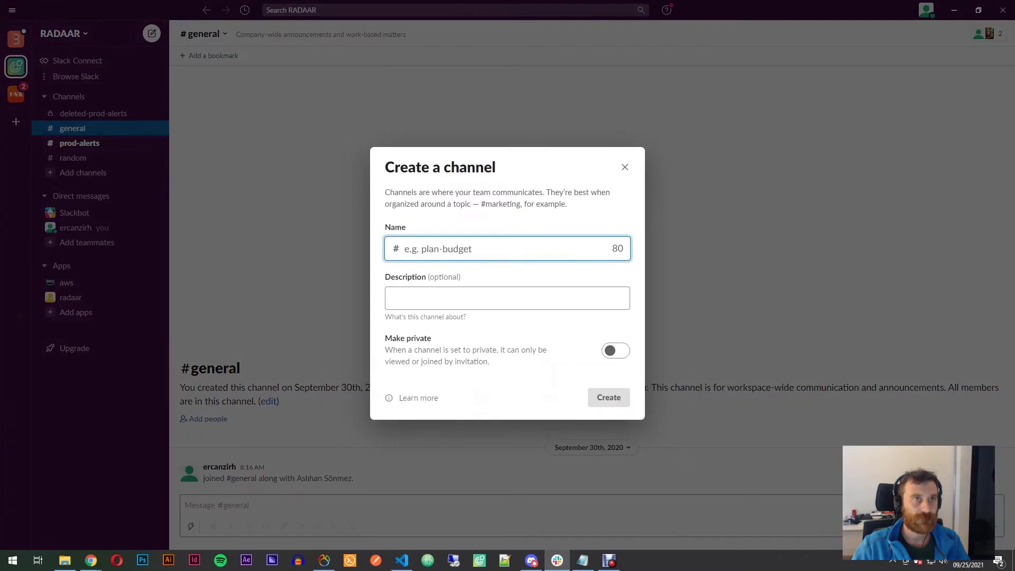
left_click(433, 252)
type("dev-test-webhook")
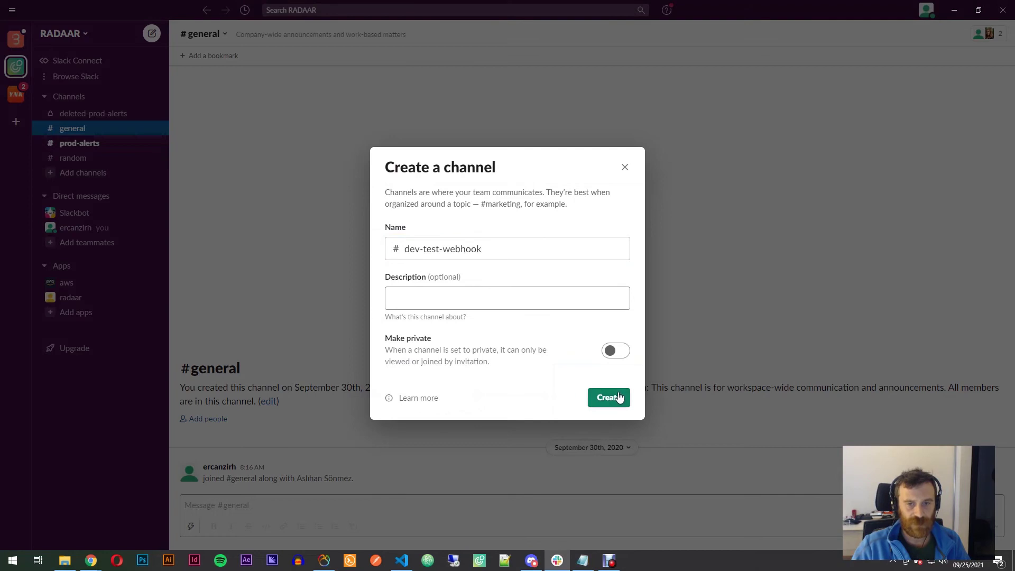
left_click(617, 397)
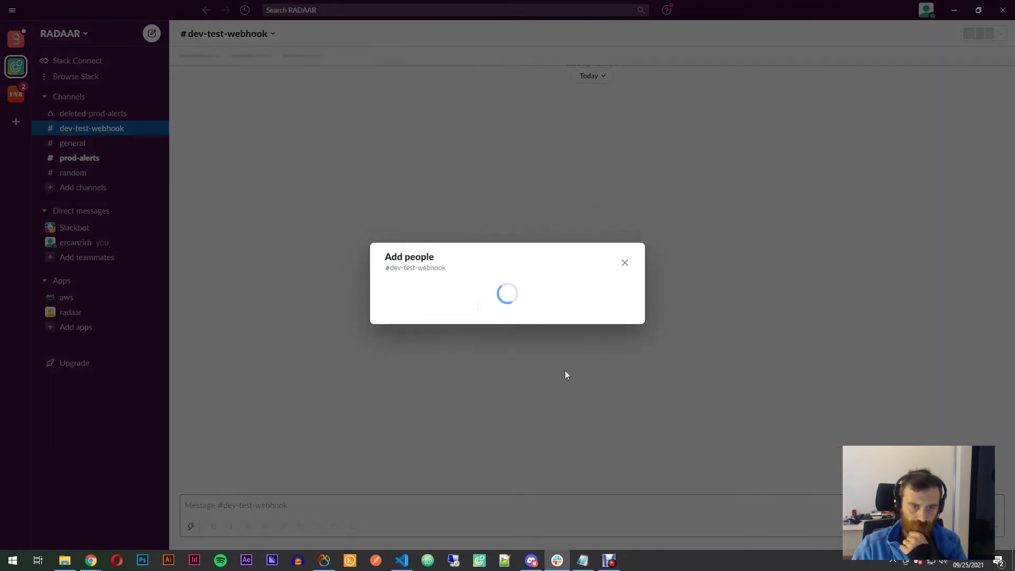
left_click(625, 206)
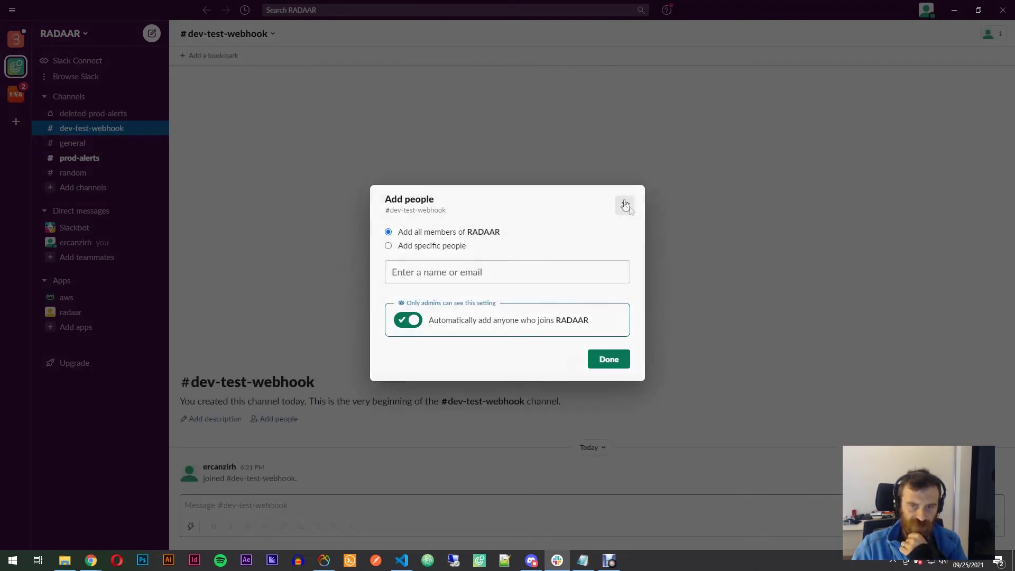
left_click(598, 367)
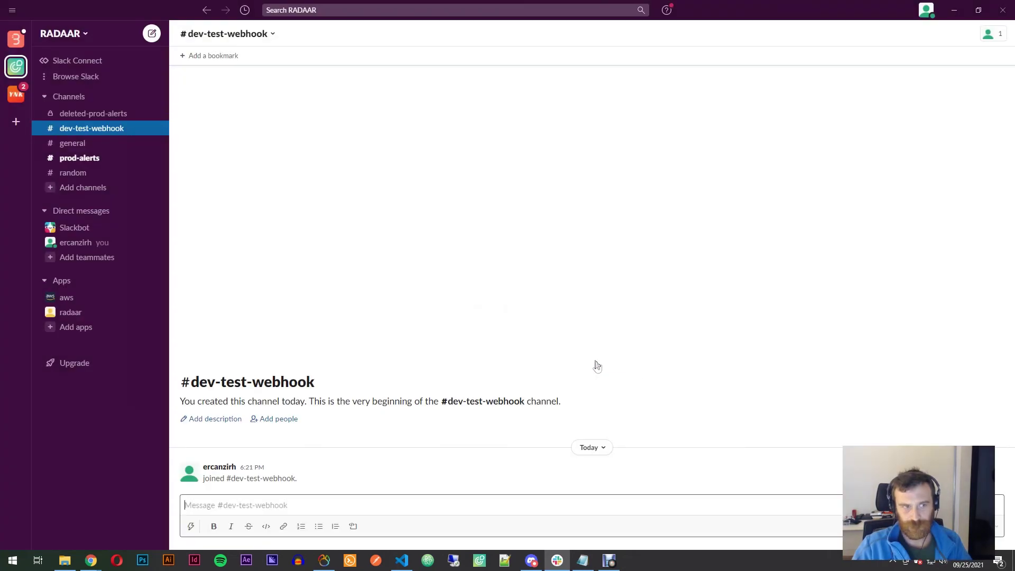
Open dev-test-webhook's channel details and start adding an app from Integrations
right_click(139, 130)
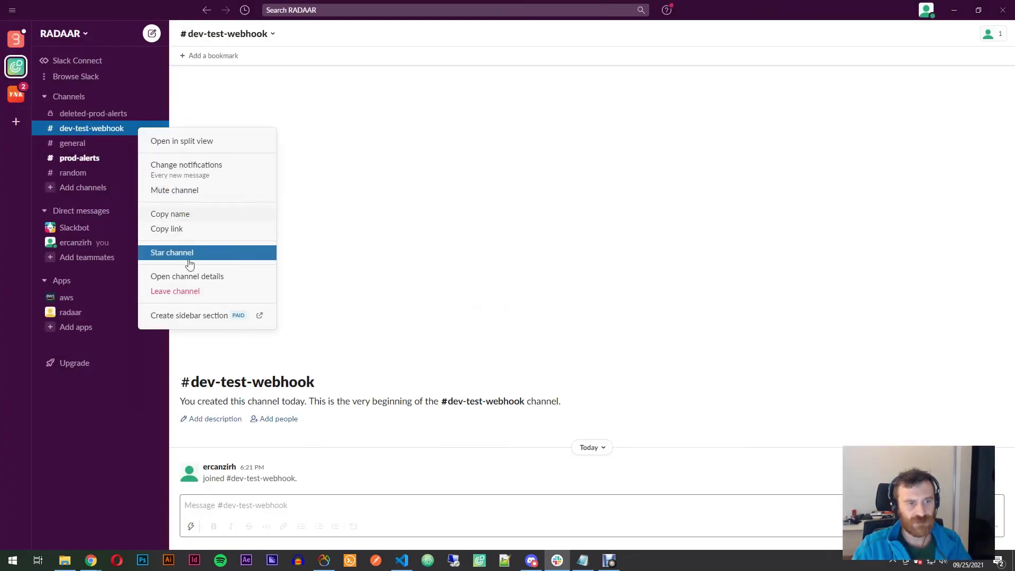
left_click(194, 278)
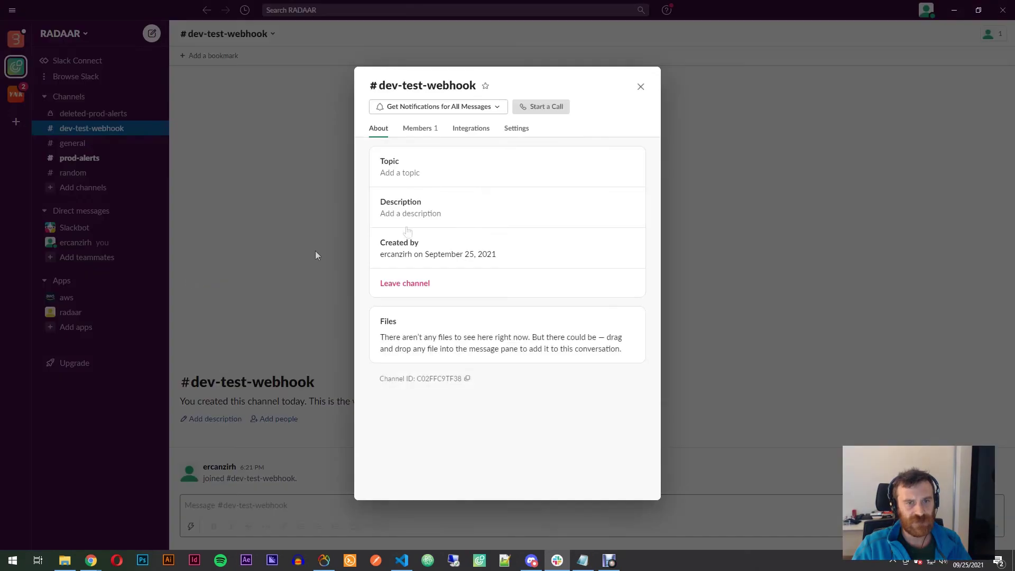
left_click(484, 134)
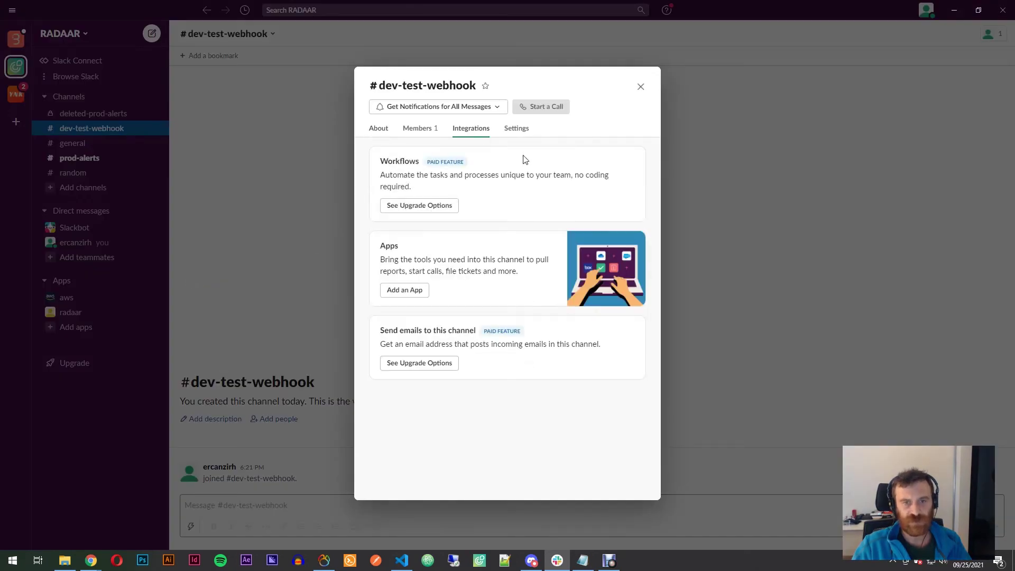
left_click(397, 296)
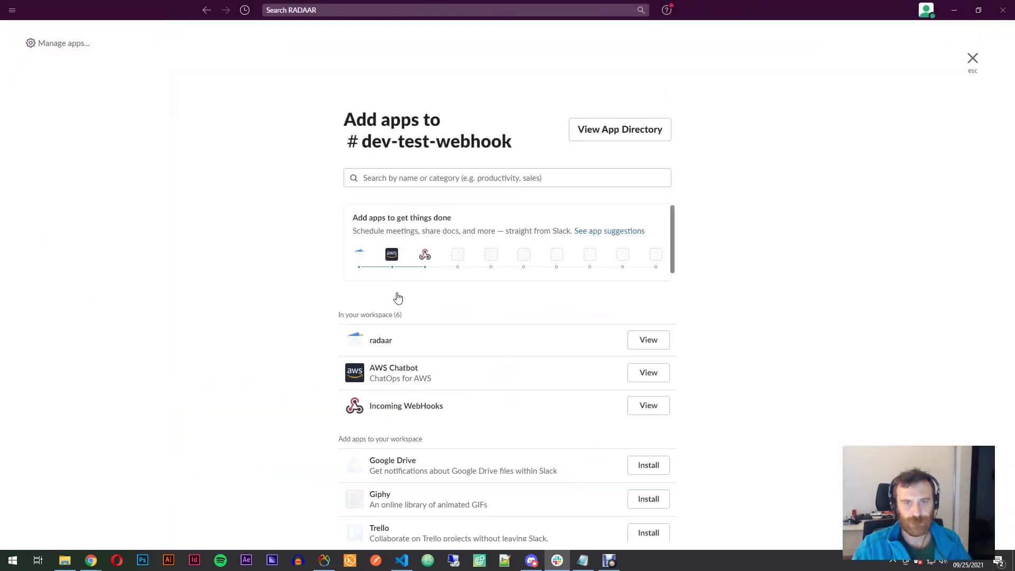
Search Slack's apps for 'webhook' and install Incoming WebHooks from the App Directory
left_click(389, 179)
type("webhook")
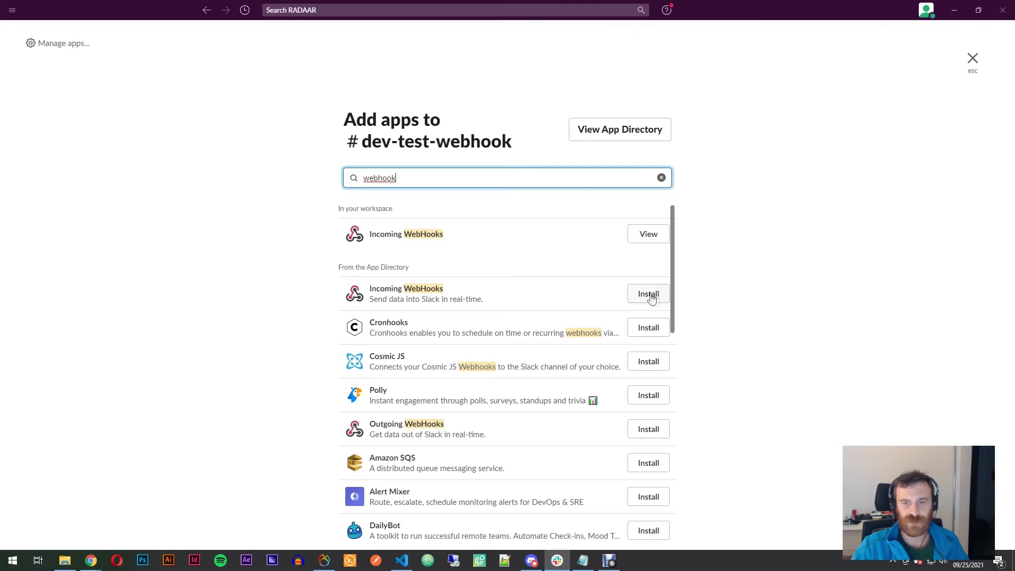
left_click(646, 239)
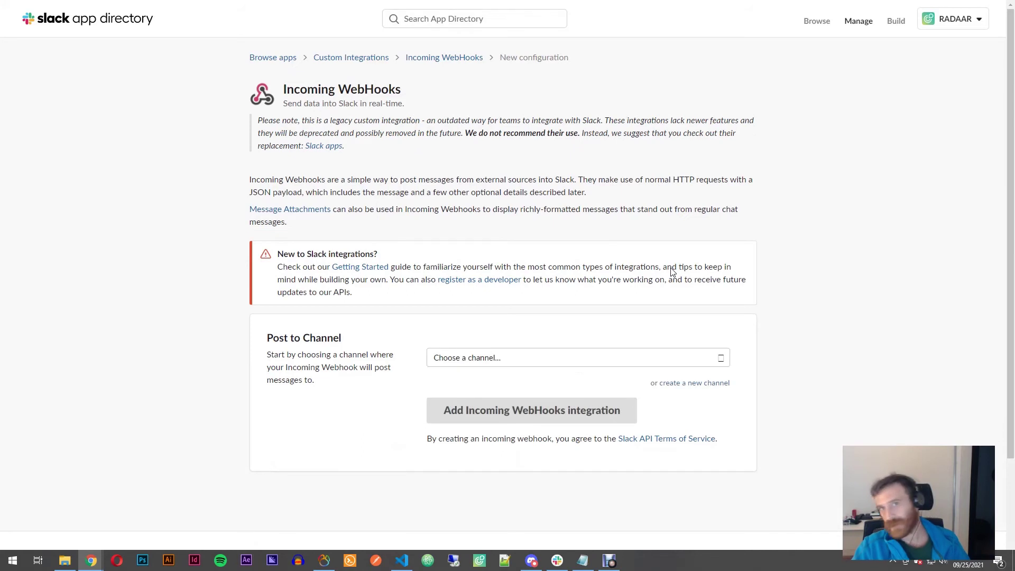
Add an Incoming WebHooks integration that posts to #dev-test-webhook
left_click(500, 359)
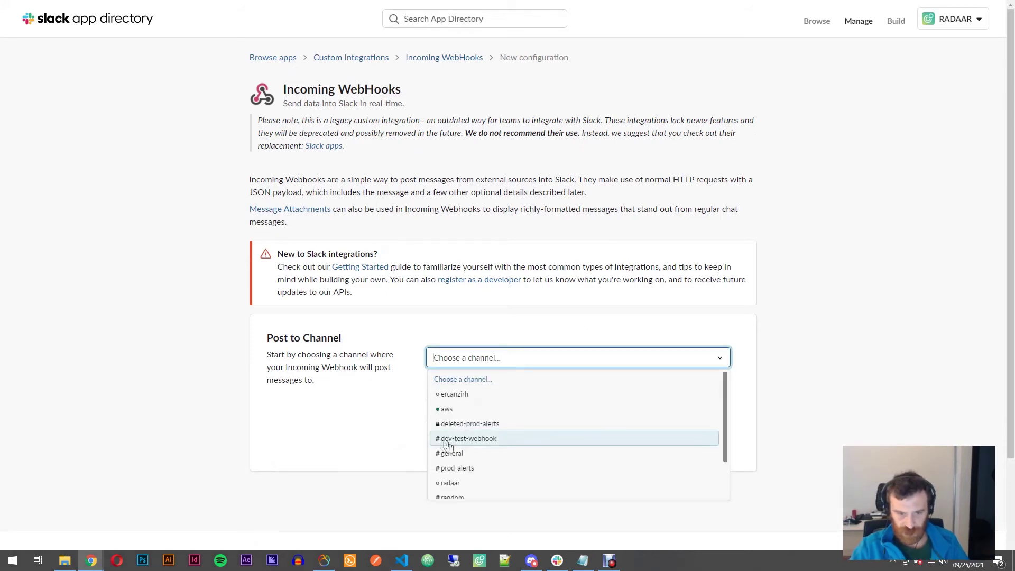
left_click(481, 440)
left_click(519, 411)
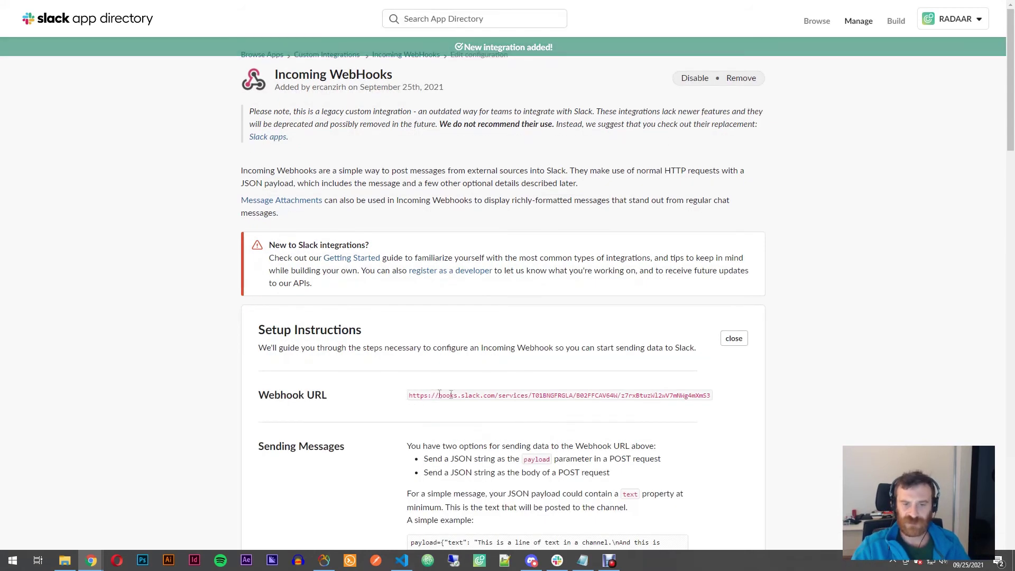
Copy the generated Slack webhook URL
left_click_drag(712, 395, 415, 399)
right_click(412, 396)
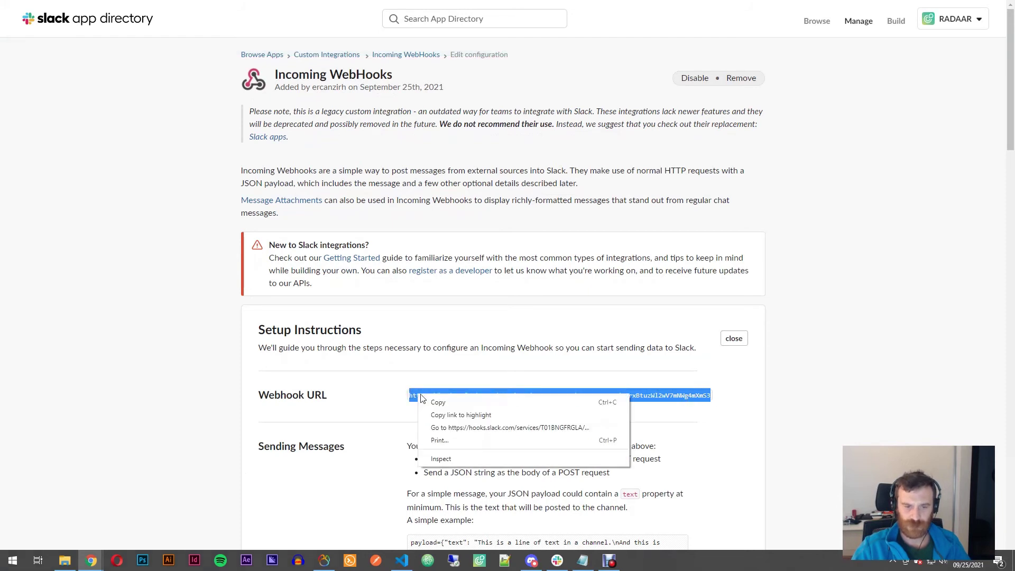
left_click(425, 402)
left_click(208, 220)
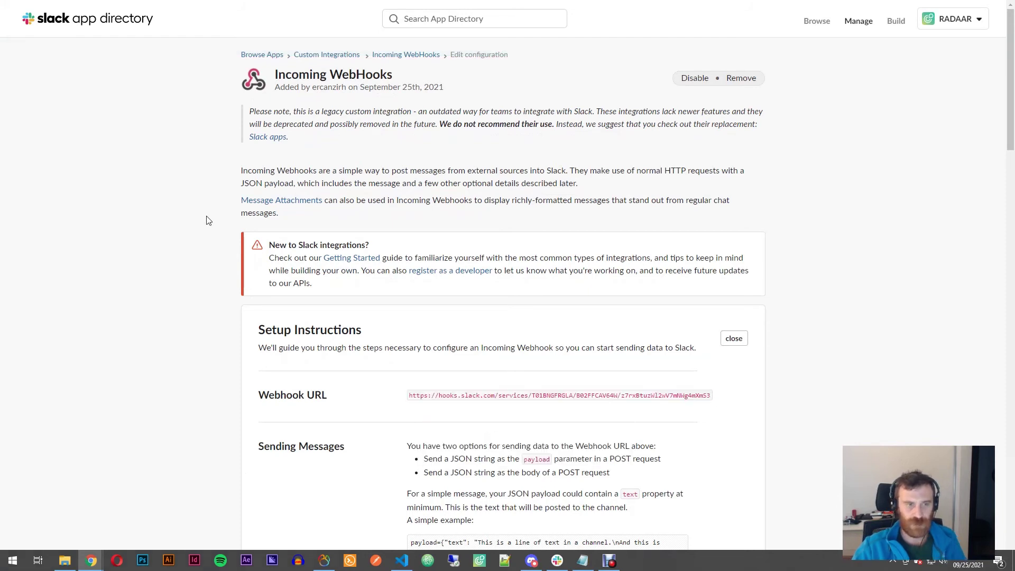
key("ctrl+Tab")
key("ctrl+Tab")
key("ctrl+Tab")
key("ctrl+Tab")
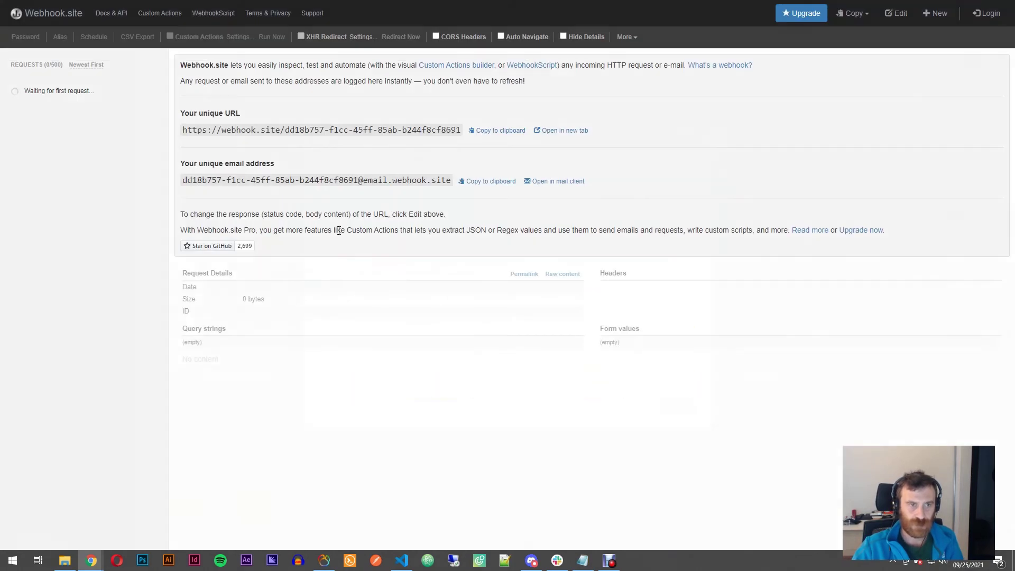
Paste the Slack URL, add the My Slack Bot channel, clear the cache and open Scheduler
key("ctrl+Tab")
left_click(380, 314)
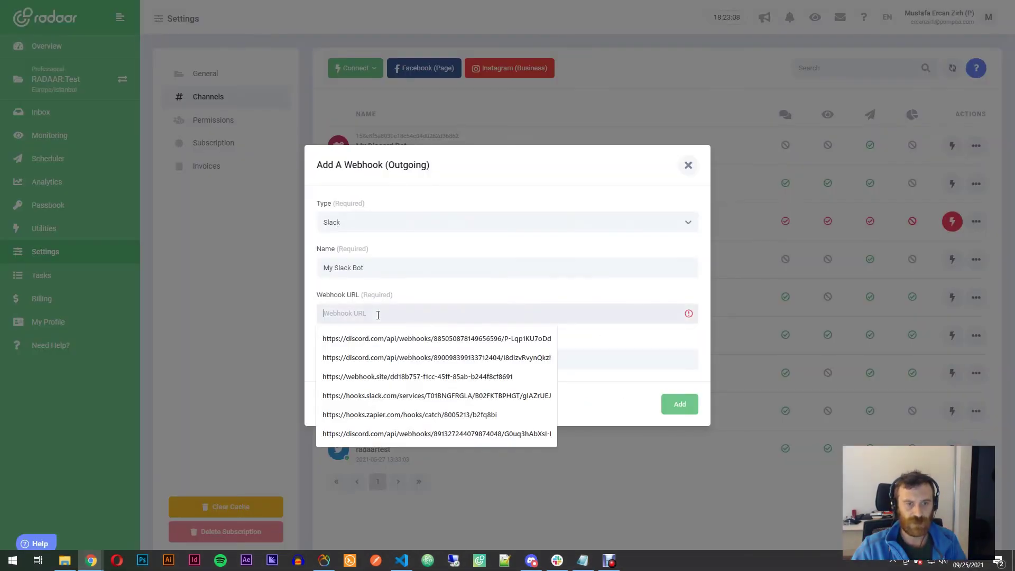
right_click(378, 316)
left_click(406, 399)
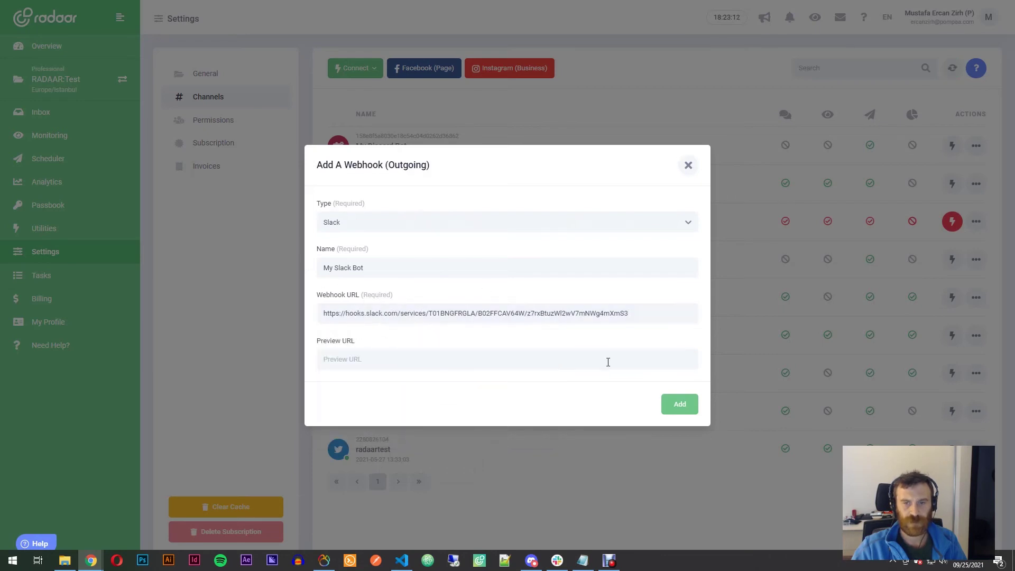
left_click(681, 405)
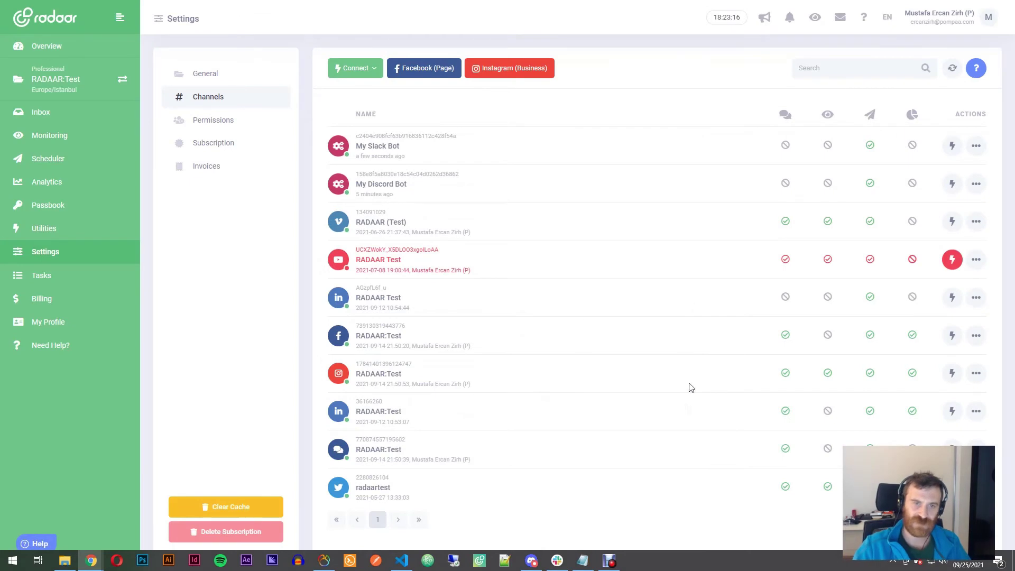
left_click(218, 511)
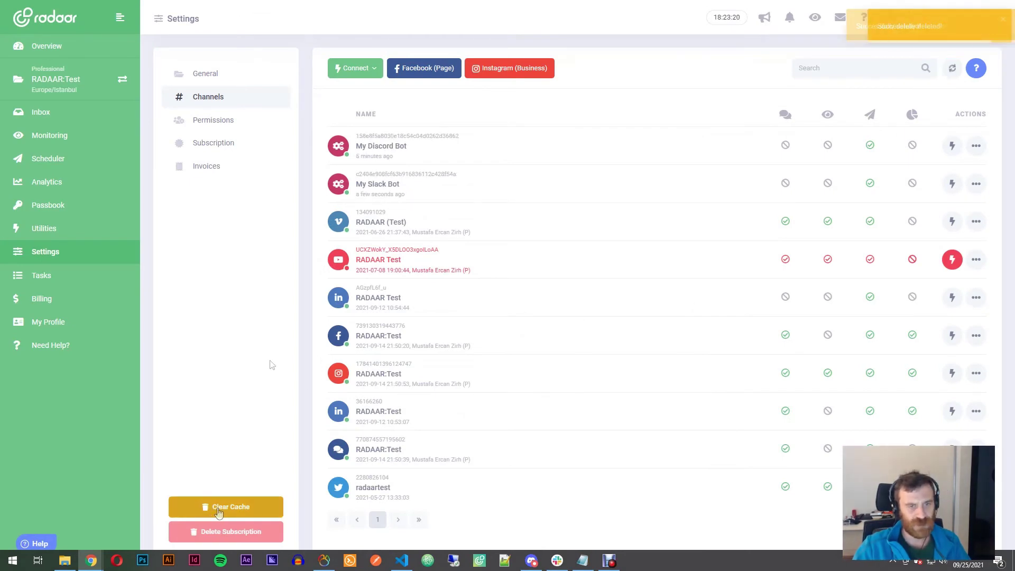
left_click(97, 164)
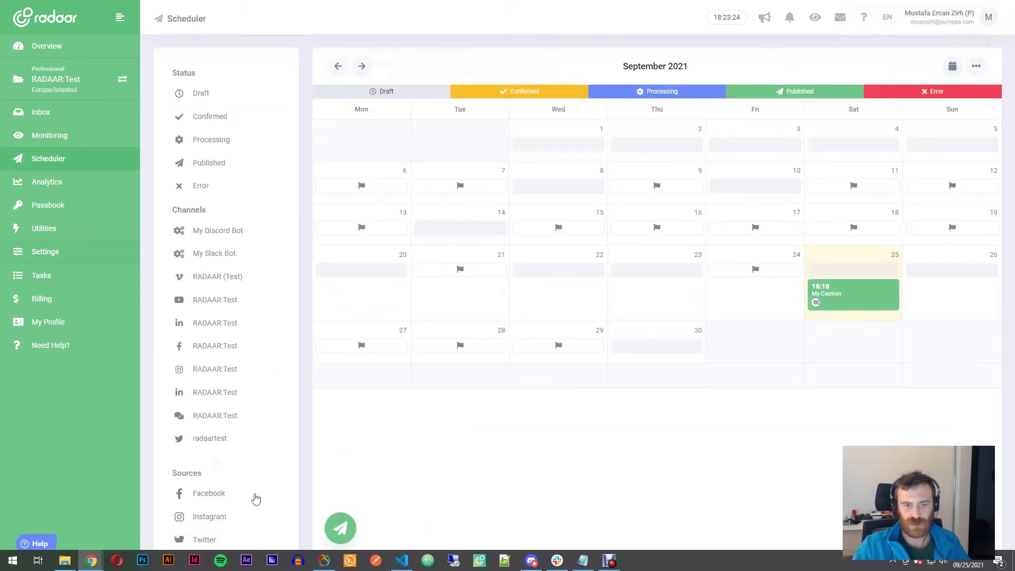
Start a new post on the My Slack Bot channel with a link attachment
left_click(340, 528)
left_click(365, 377)
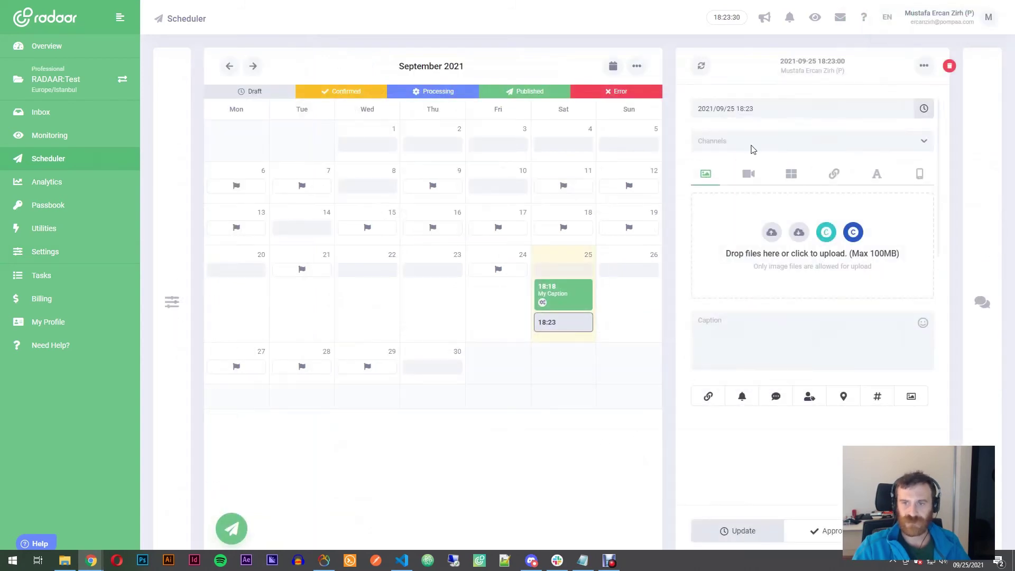
left_click(754, 148)
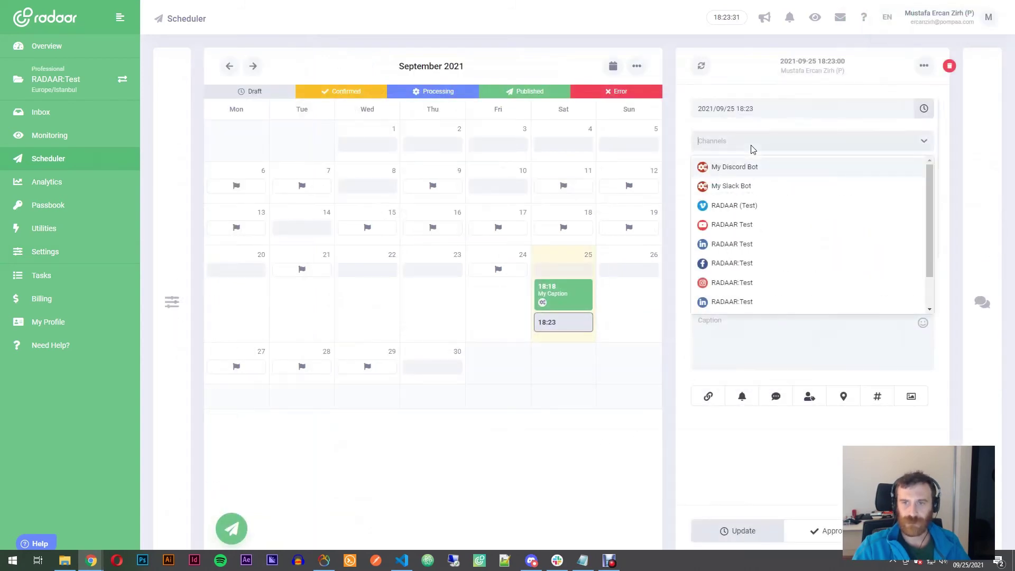
left_click(724, 190)
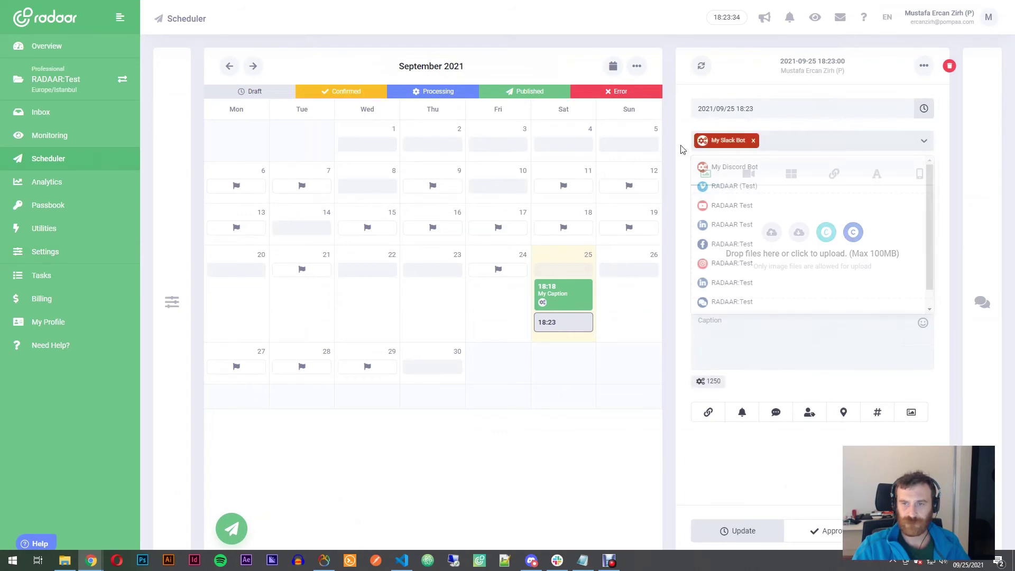
left_click(834, 177)
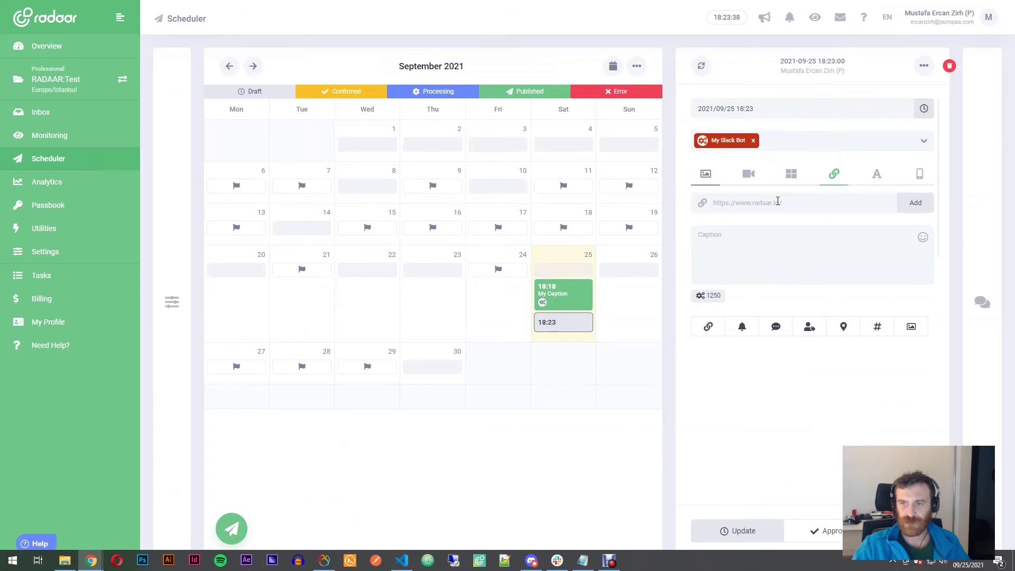
type("http")
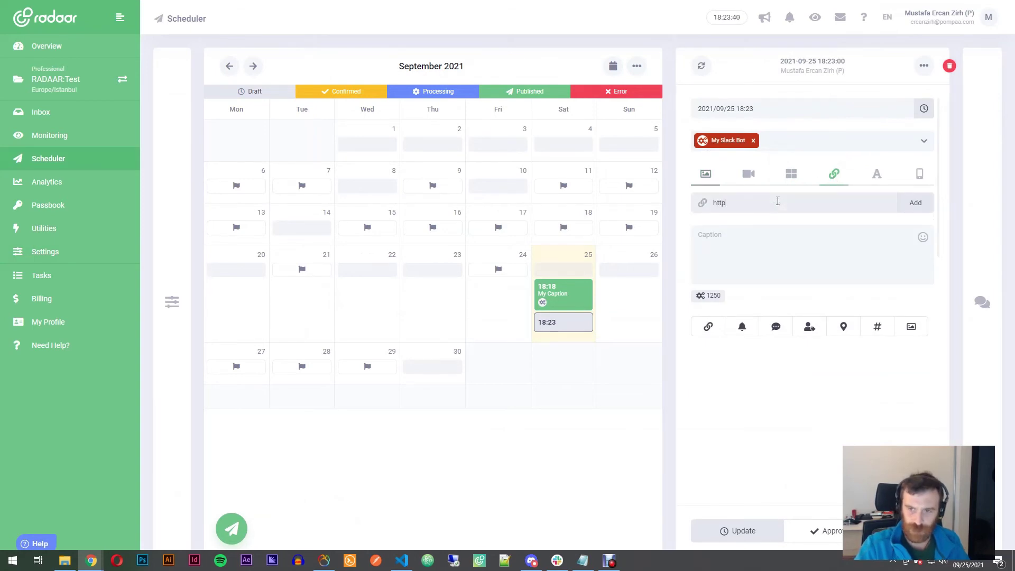
type("s:/w")
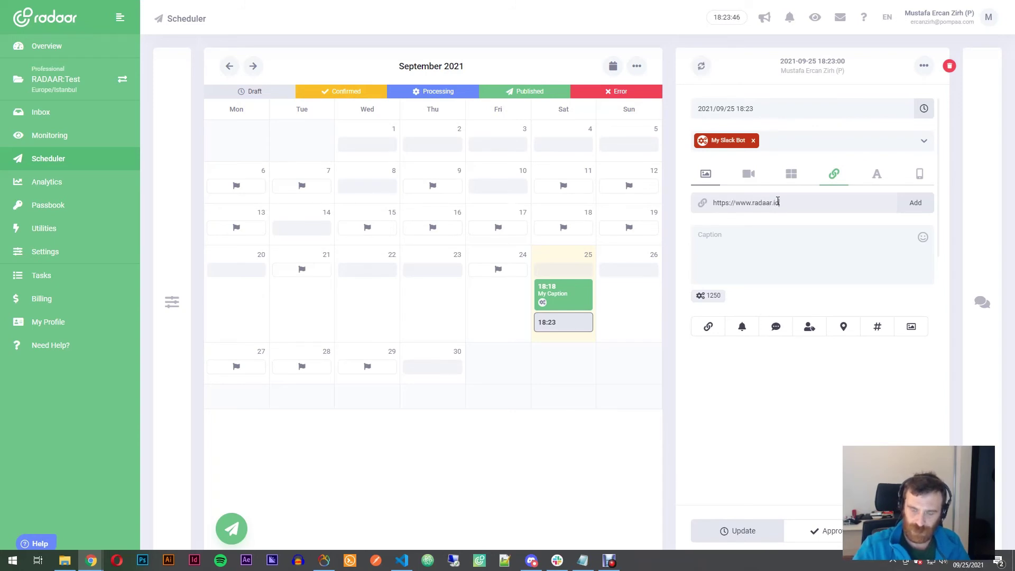
Add the comment 'My First Comment' and the radaar.io link preview, then approve the post
left_click(772, 233)
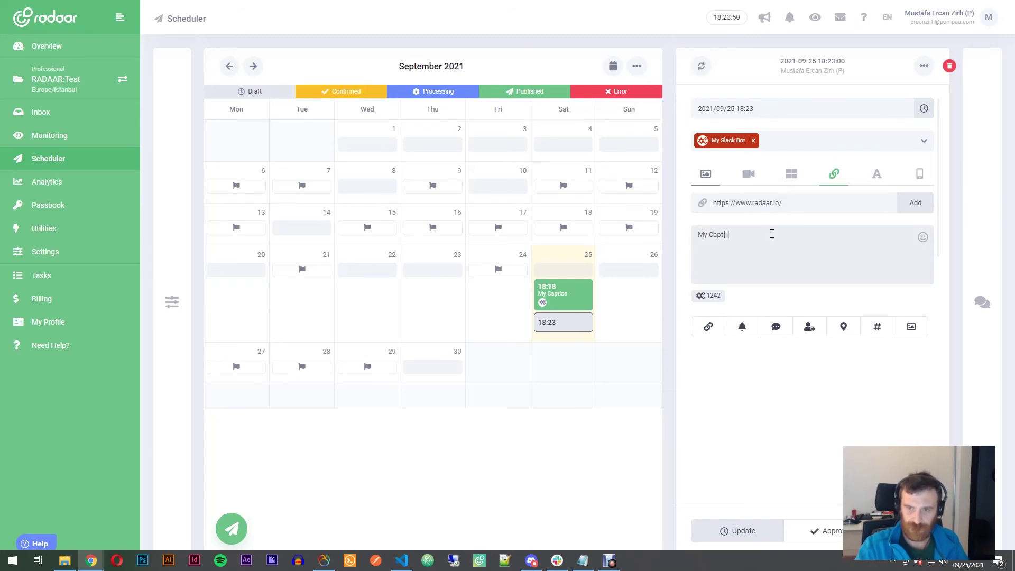
left_click(775, 325)
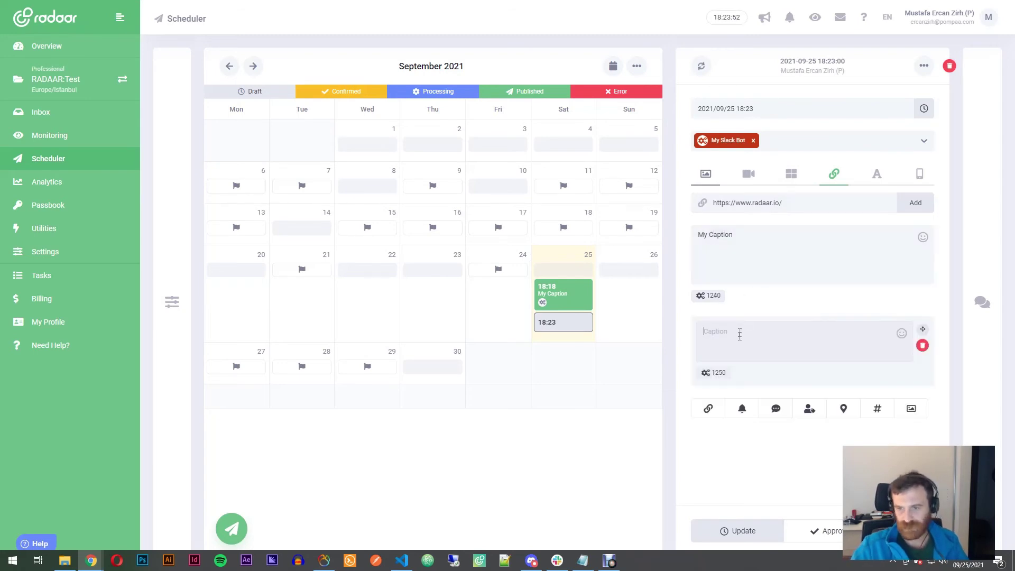
type("My")
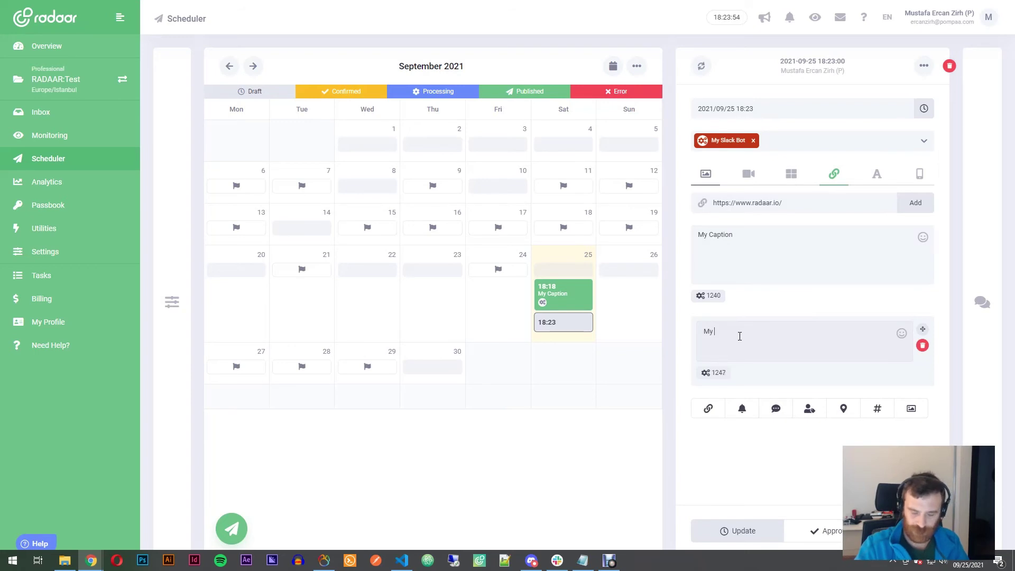
type(" First Comment")
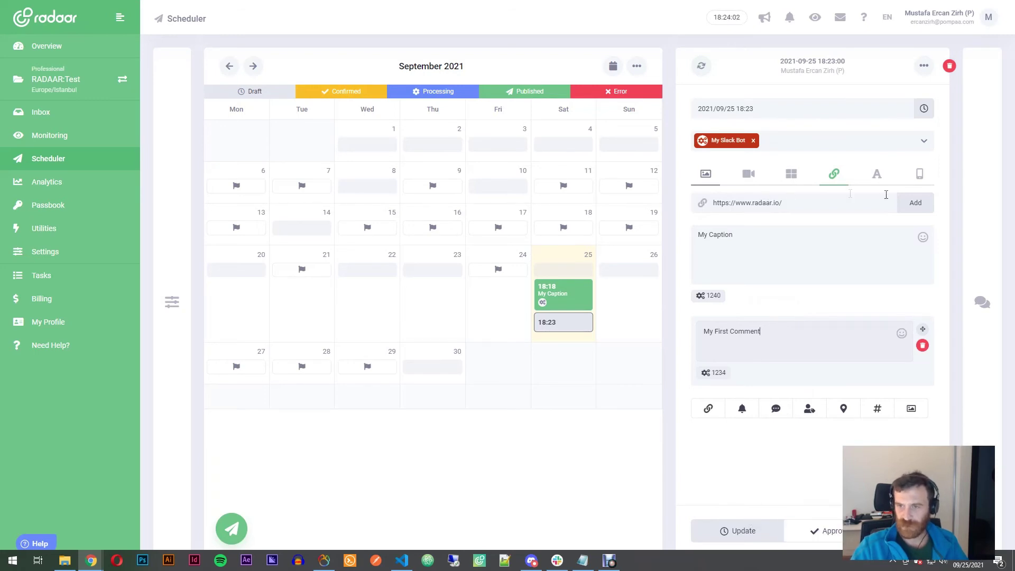
left_click(915, 206)
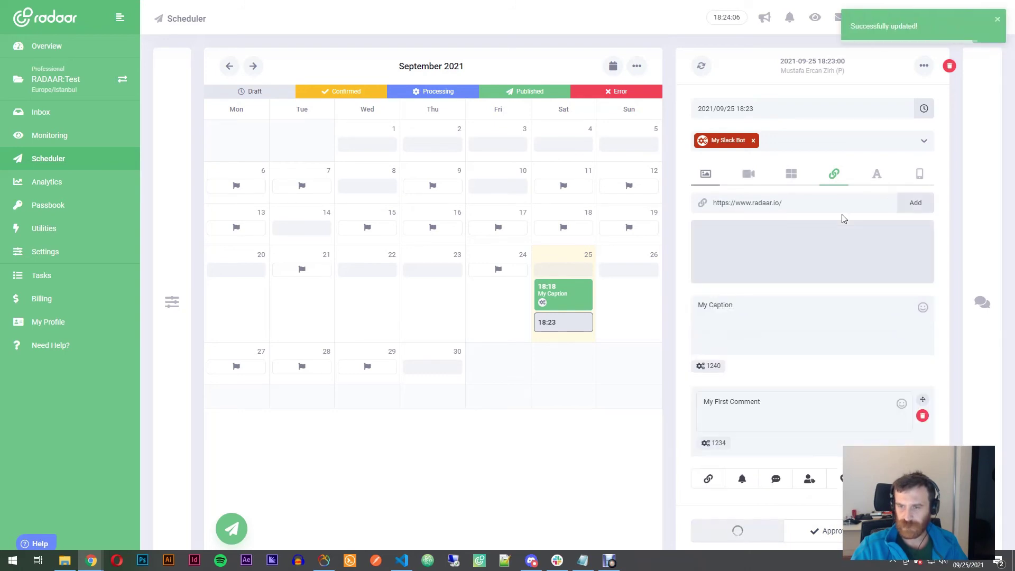
scroll(776, 299, "down", 4)
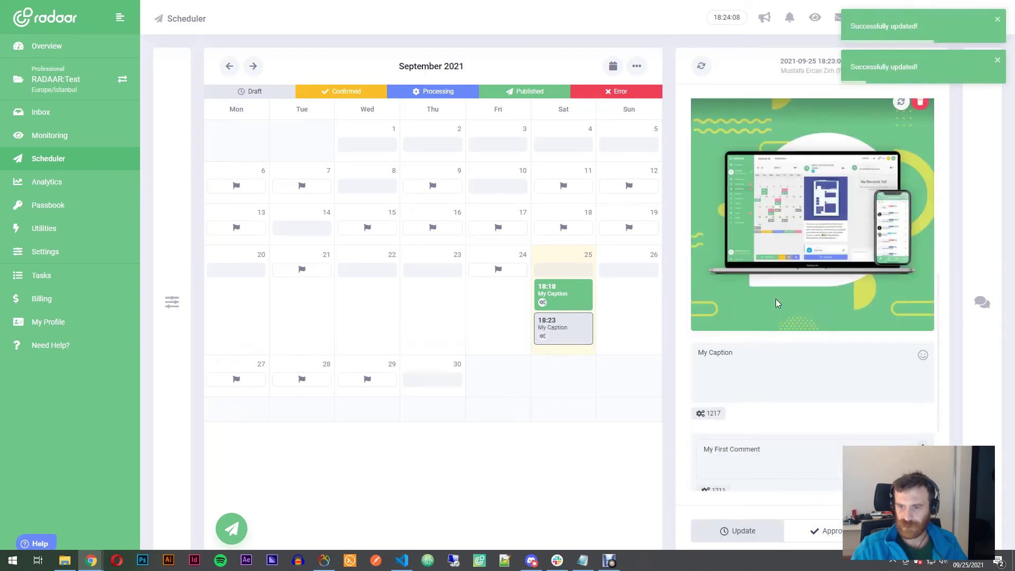
scroll(776, 299, "up", 2)
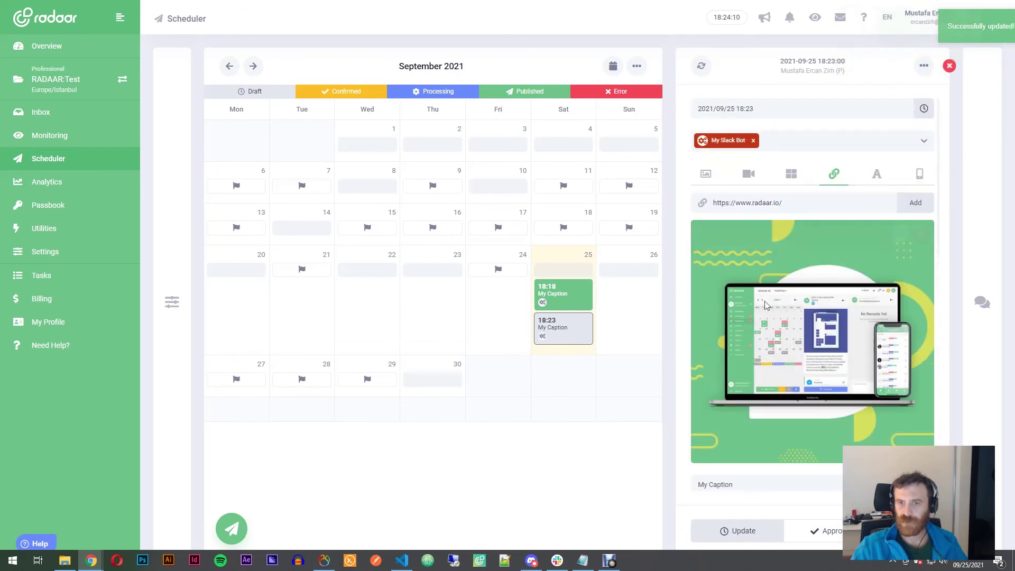
scroll(776, 303, "down", 3)
left_click(825, 536)
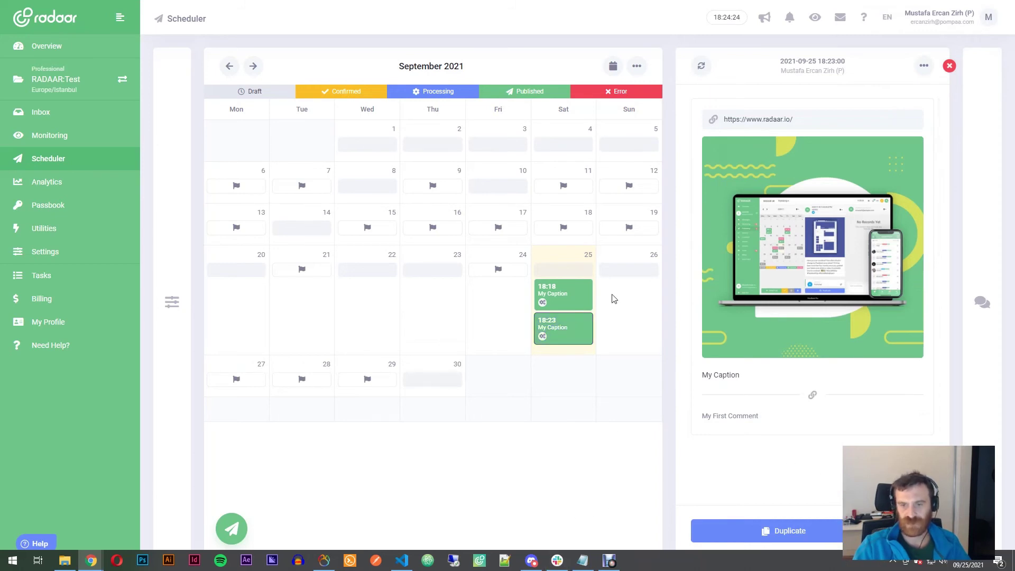
Check My Slack Bot's message in #dev-test-webhook for My Caption and My First Comment
mouse_move(558, 564)
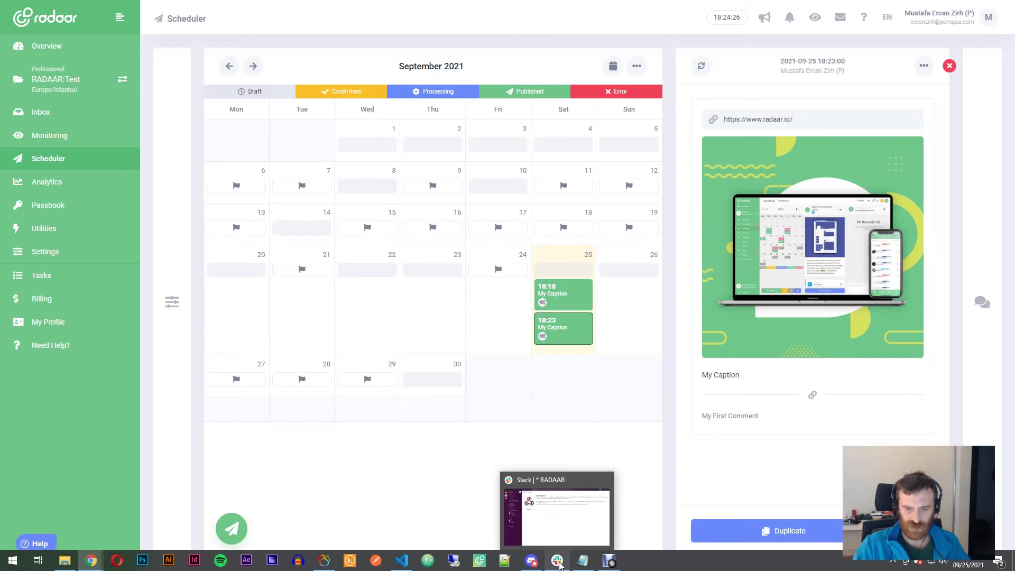
left_click(550, 526)
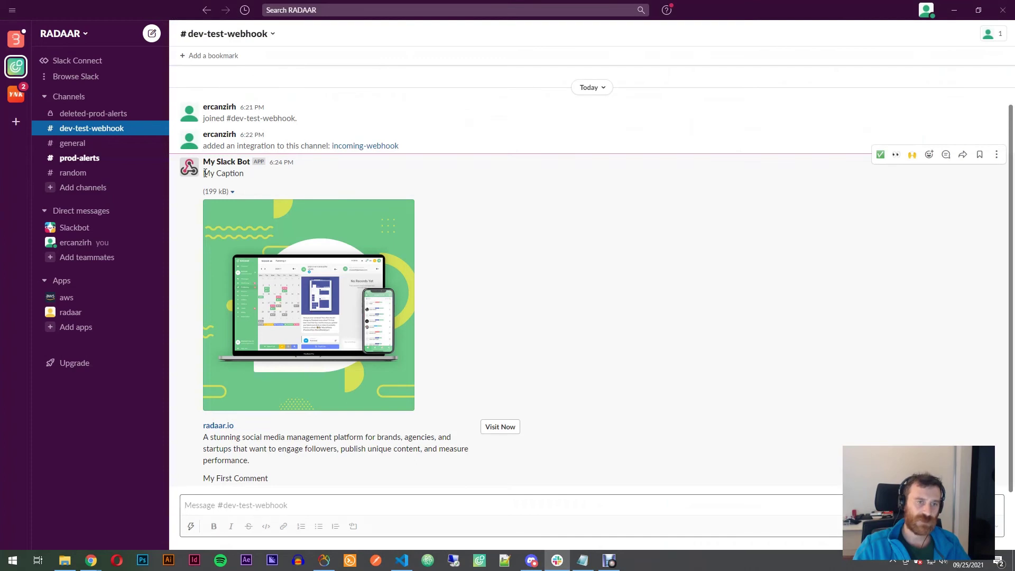
left_click_drag(205, 174, 259, 177)
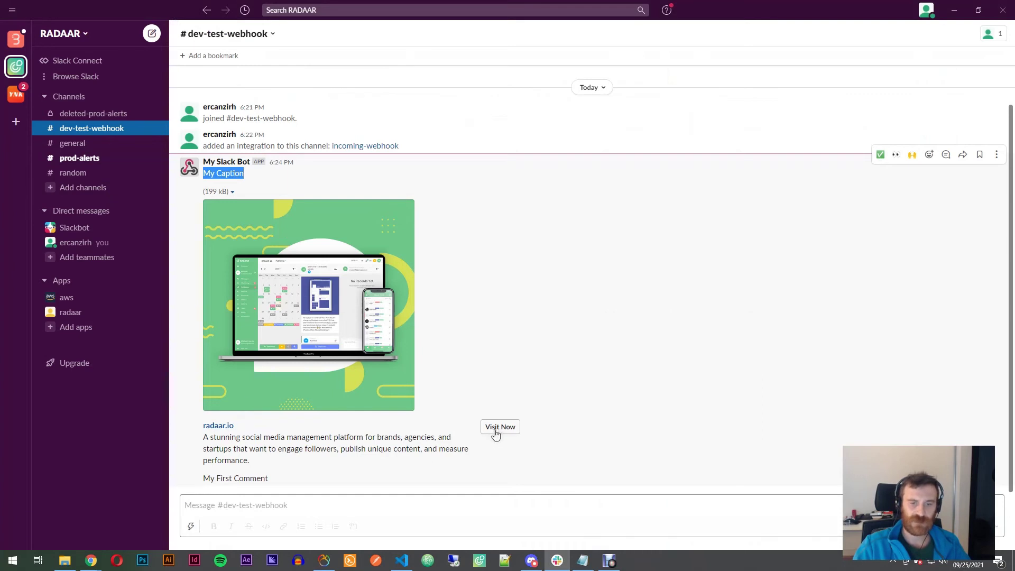
left_click_drag(207, 477, 302, 478)
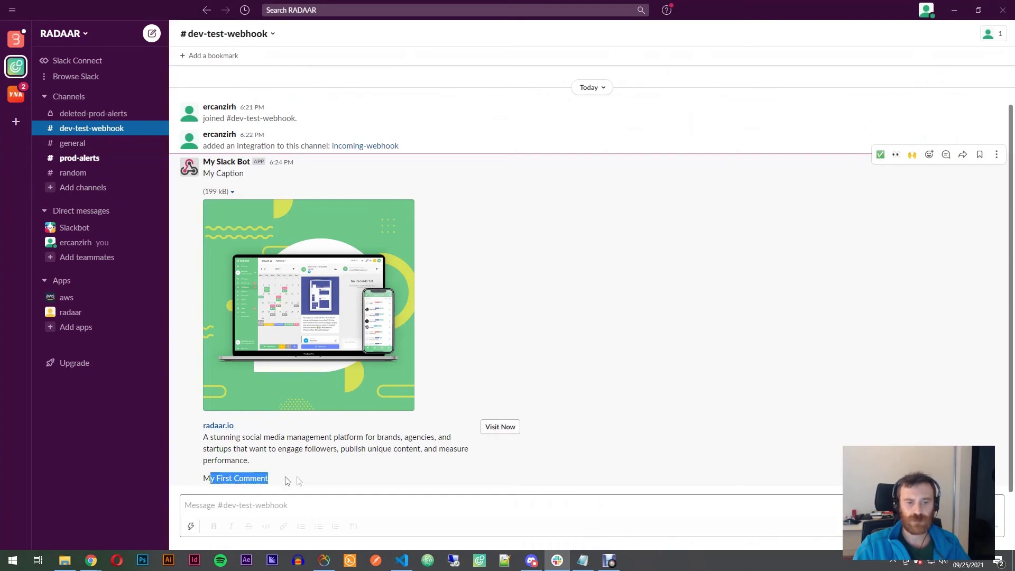
left_click(305, 480)
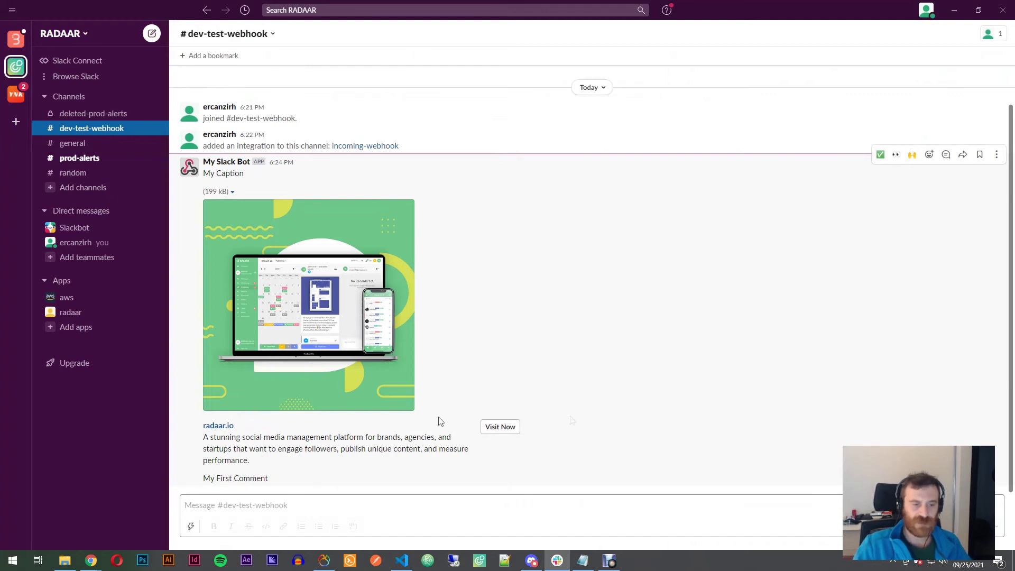
mouse_move(91, 563)
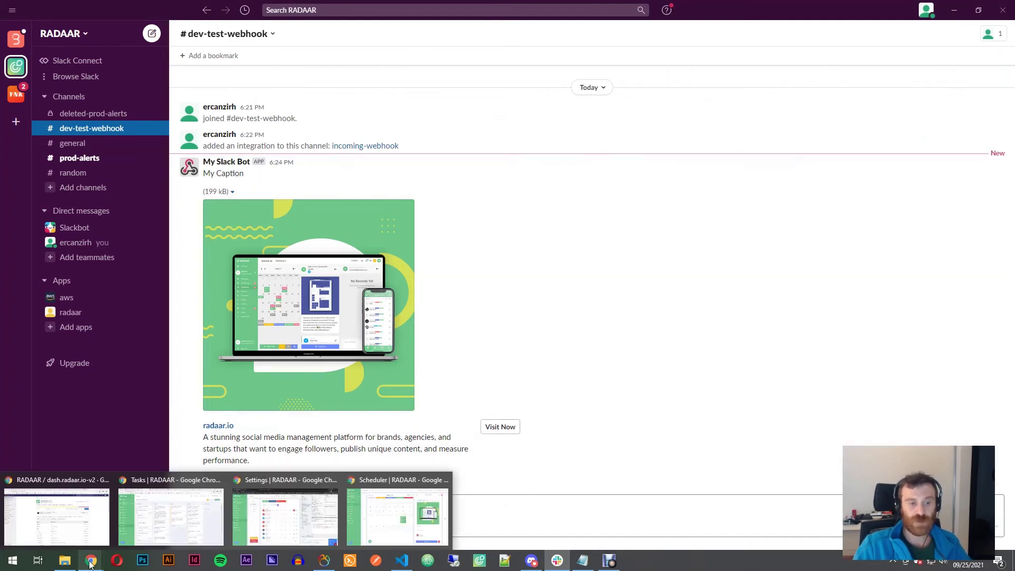
Back in RADAAR, open the Connect menu under Settings > Channels
left_click(374, 529)
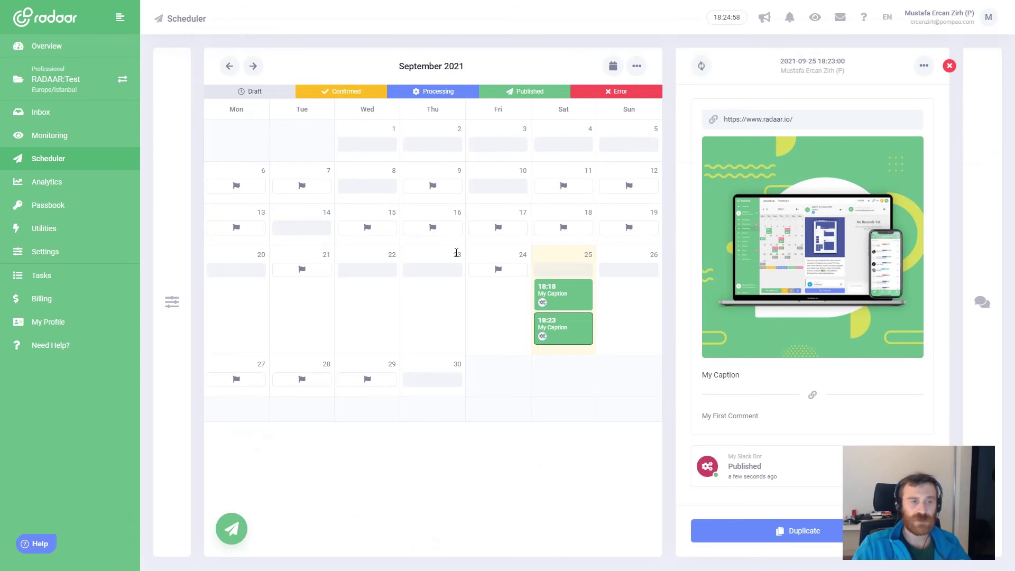
left_click(43, 257)
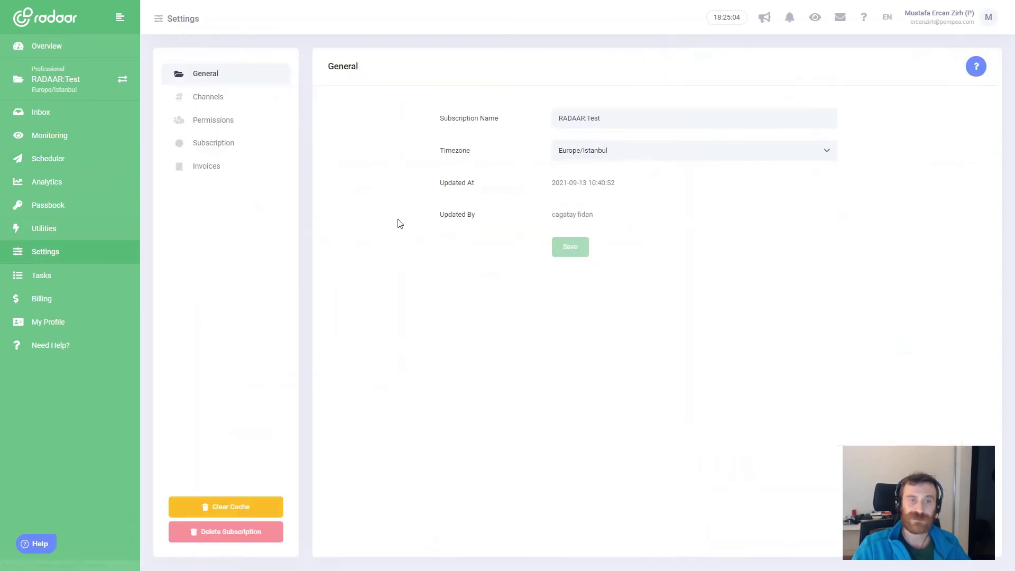
left_click(239, 108)
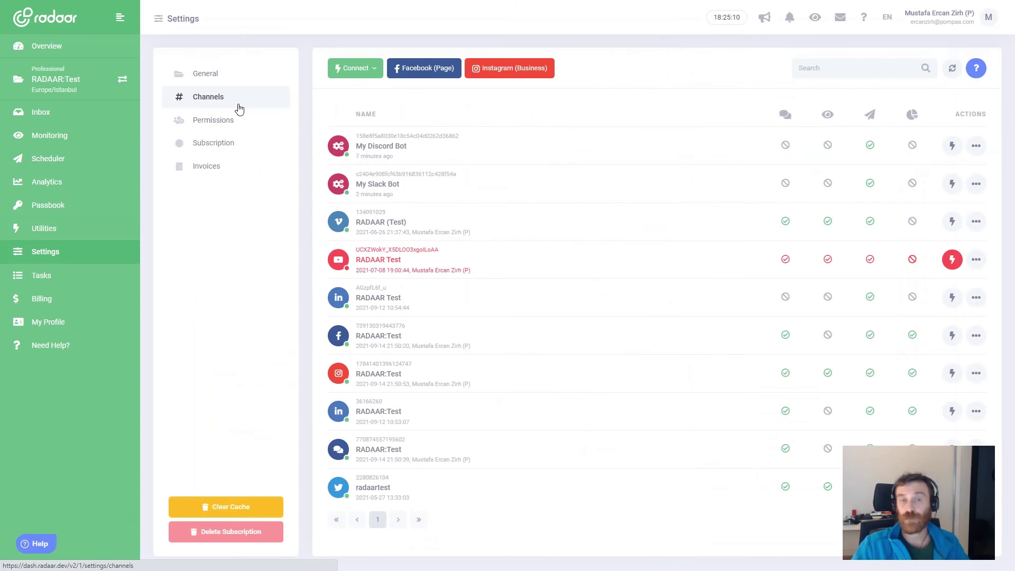
left_click(357, 75)
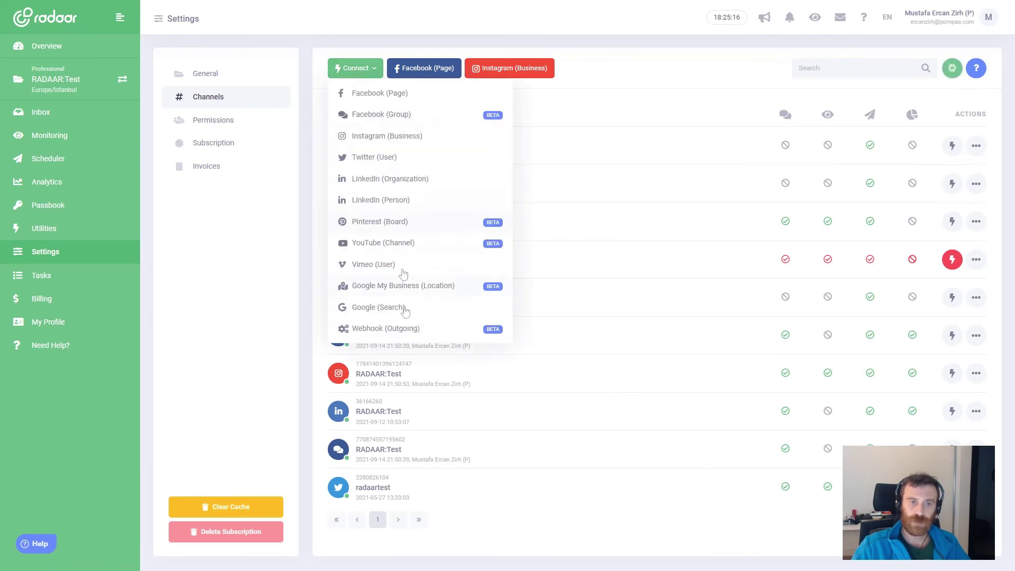
Start a Default-type outgoing webhook named 'Zapier'
left_click(389, 333)
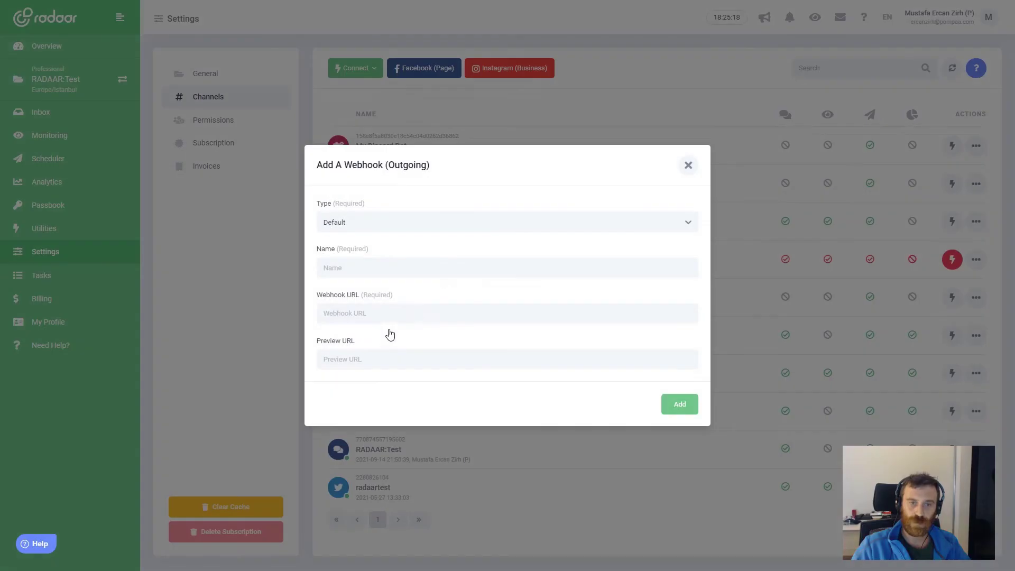
left_click(333, 223)
left_click(329, 249)
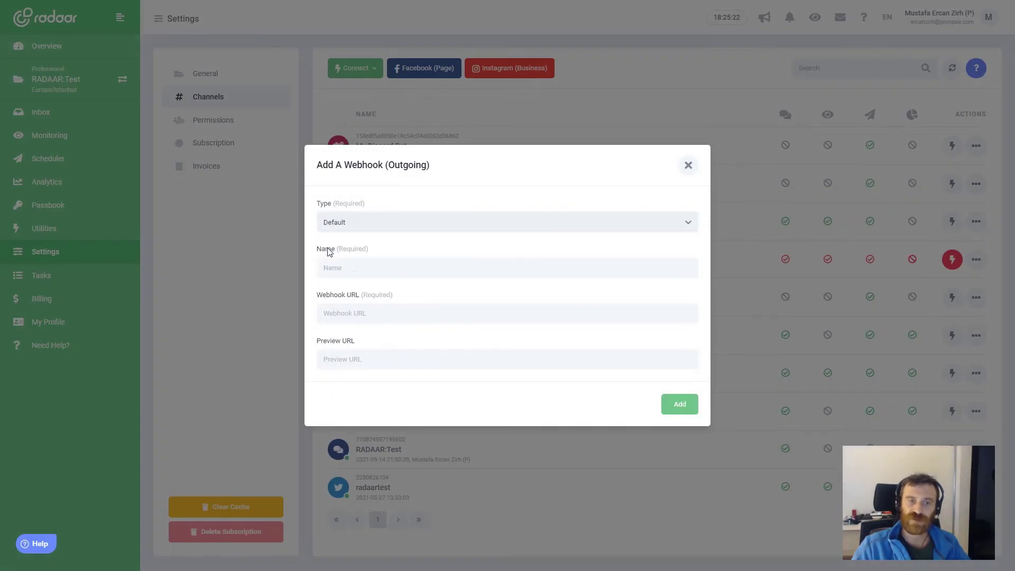
left_click(366, 267)
type("Zapier")
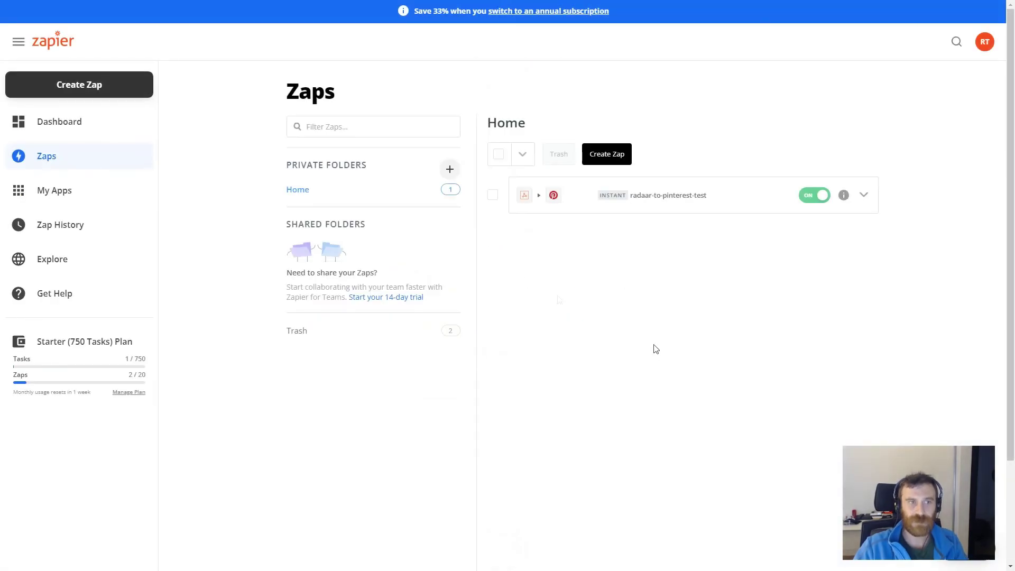
Create a new custom Zap in Zapier's editor
left_click(127, 91)
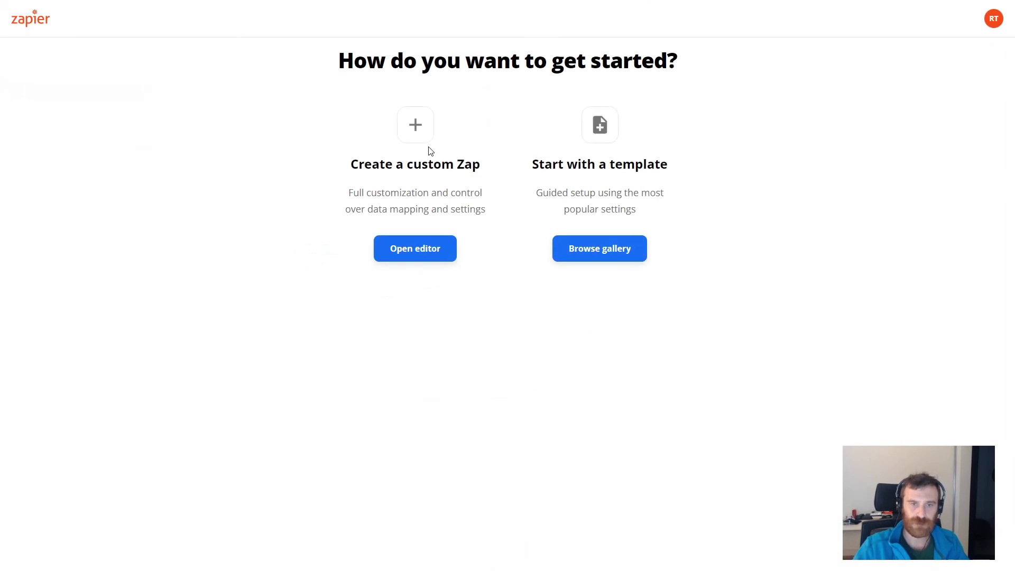
left_click(414, 257)
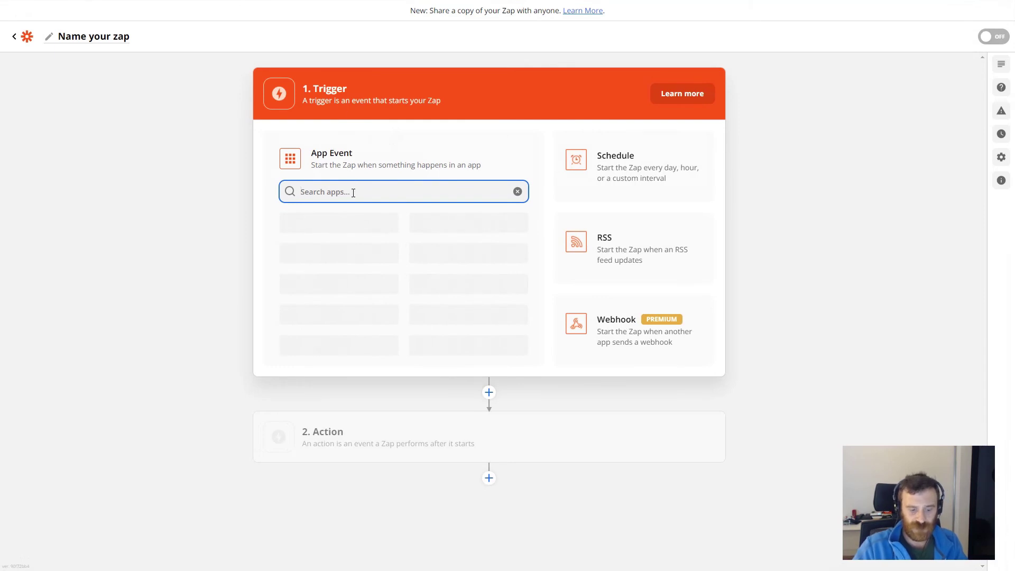
Set the zap trigger to Webhooks by Zapier's Catch Hook event and copy its webhook URL
type("webhook")
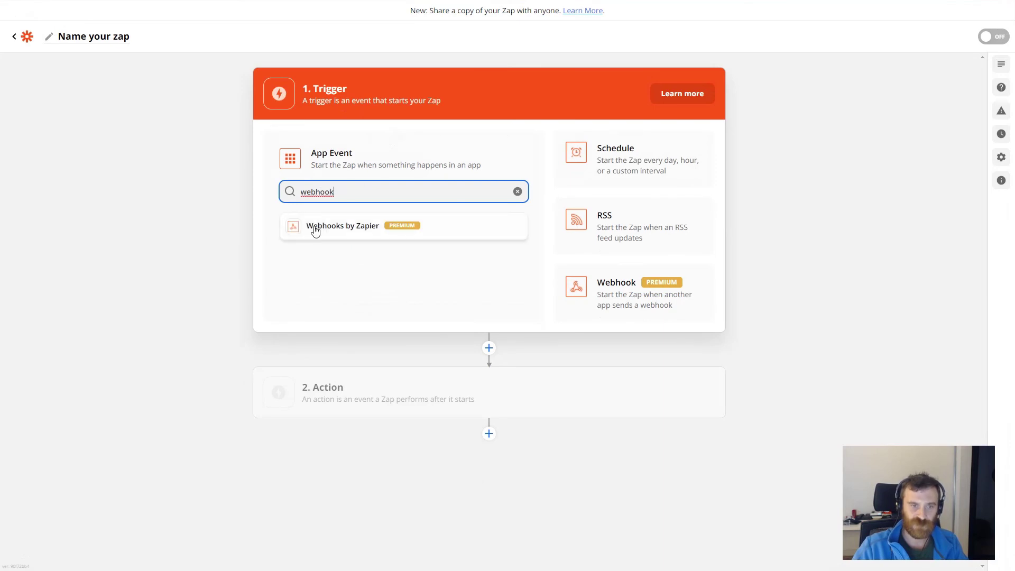
left_click(335, 231)
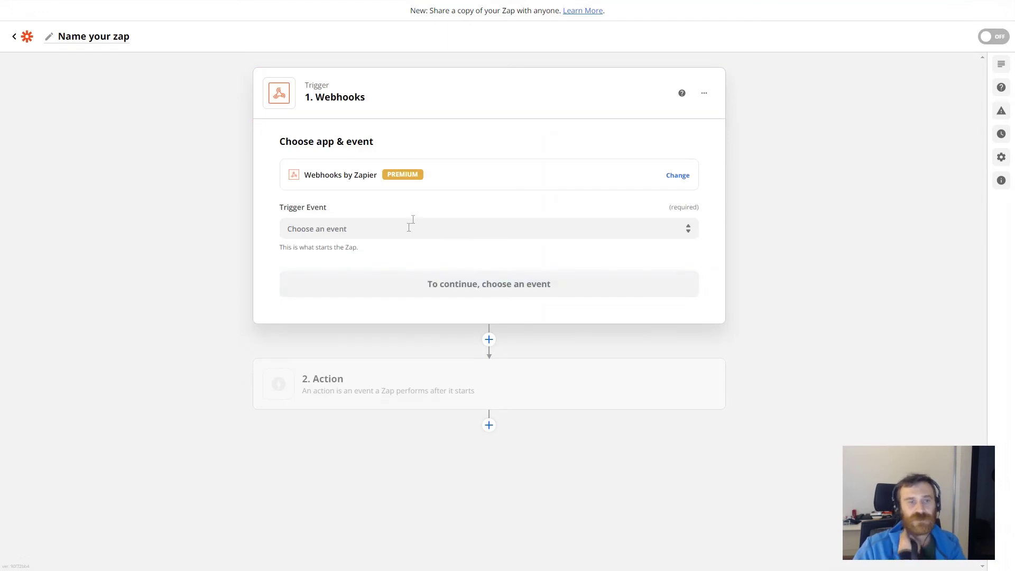
left_click(409, 229)
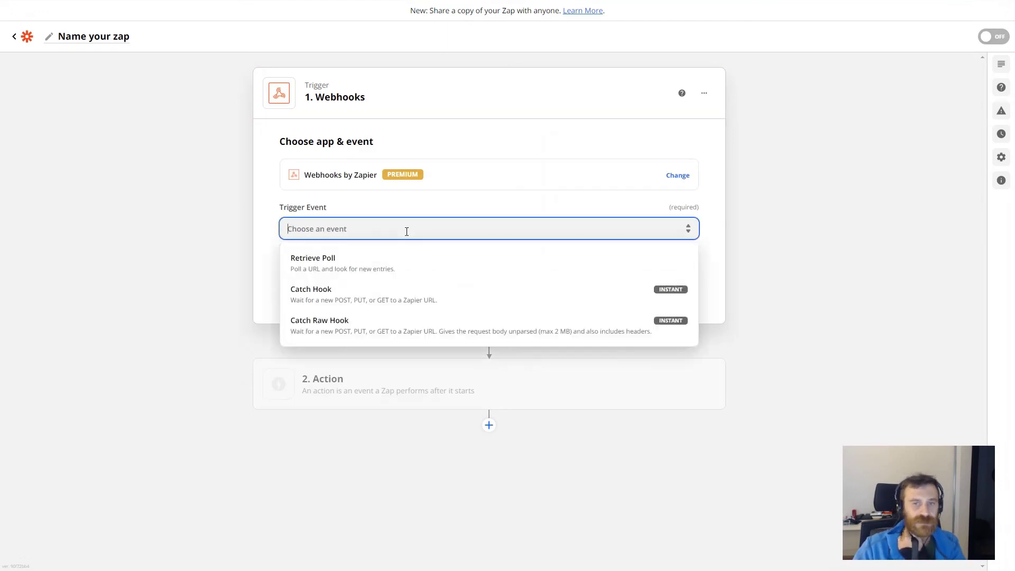
left_click(330, 295)
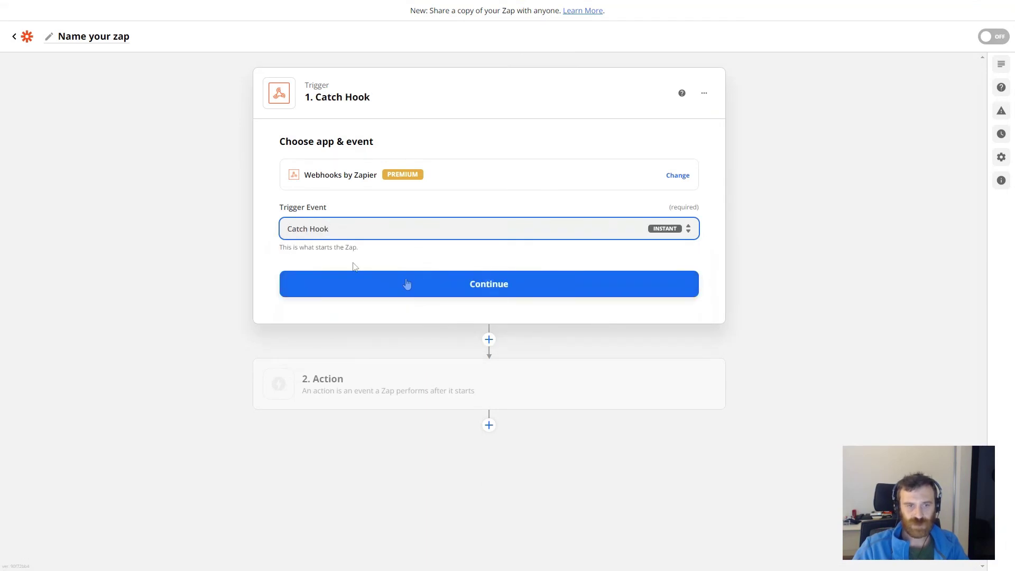
left_click(505, 295)
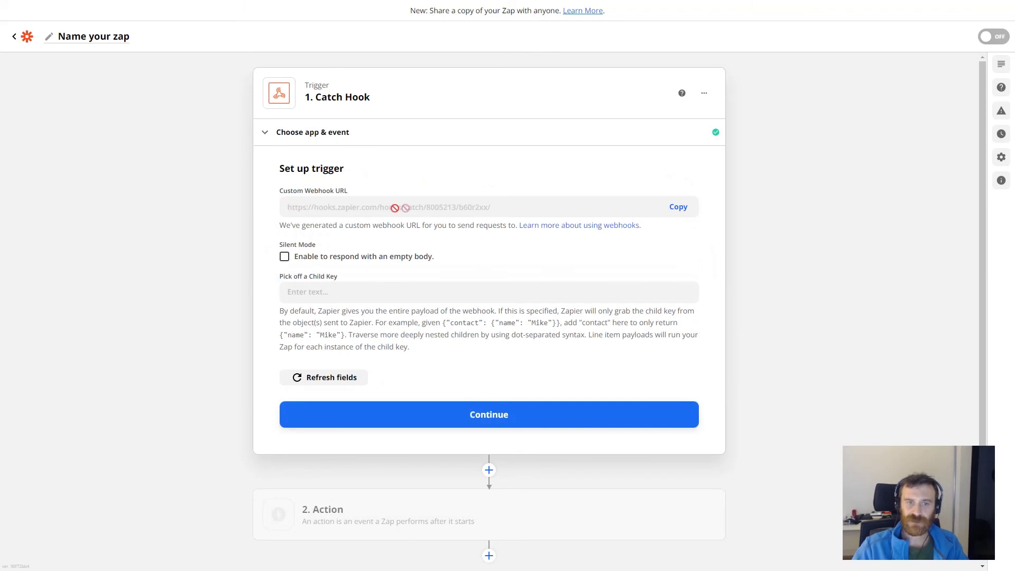
left_click(679, 207)
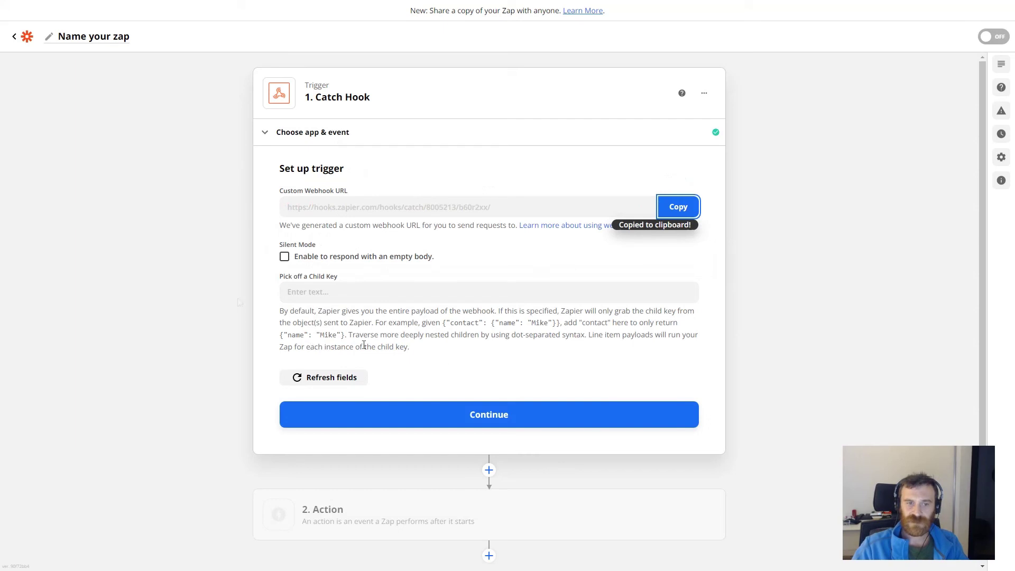
Continue past the Catch Hook setup and bring up paste options in RADAAR's Webhook URL field
left_click(486, 417)
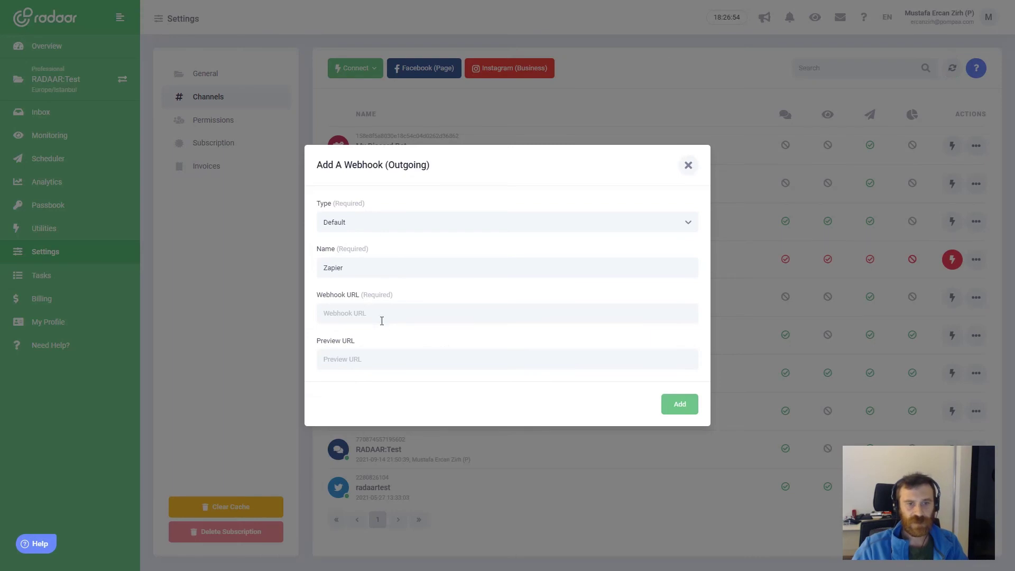
right_click(380, 319)
Paste the Zapier hook URL, add the Zapier channel, clear the cache and go to Scheduler
left_click(429, 402)
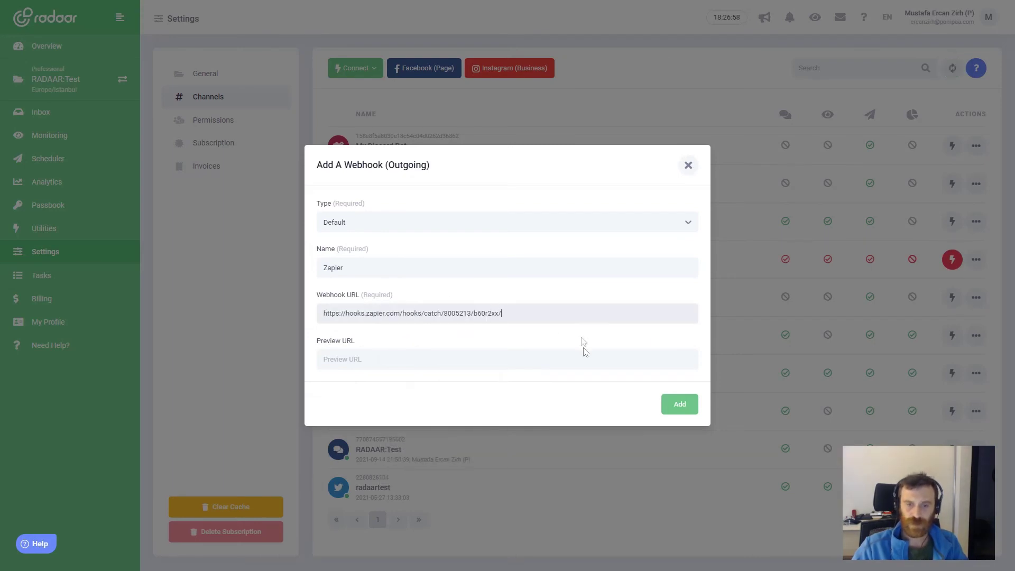
left_click(676, 407)
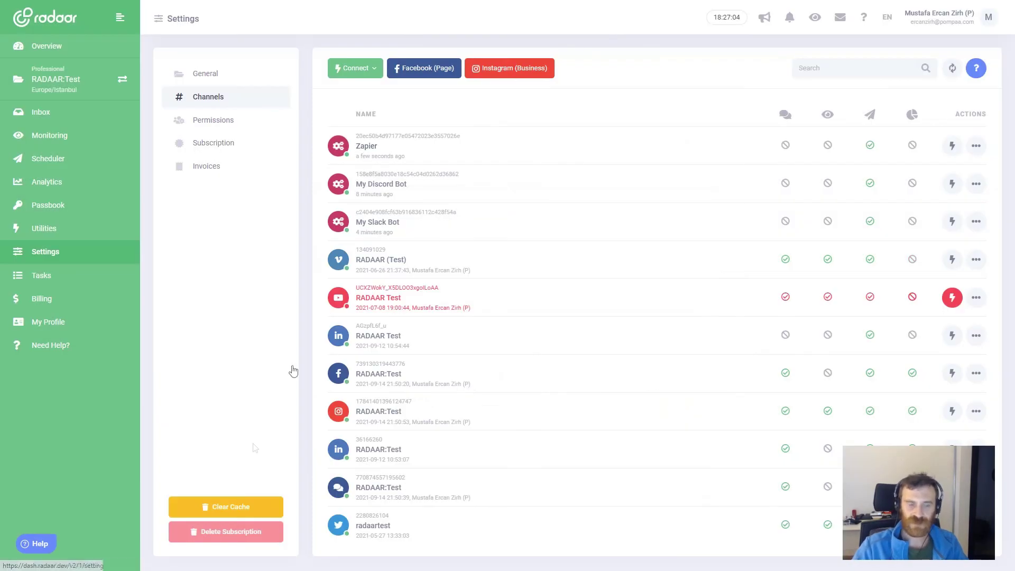
left_click(222, 510)
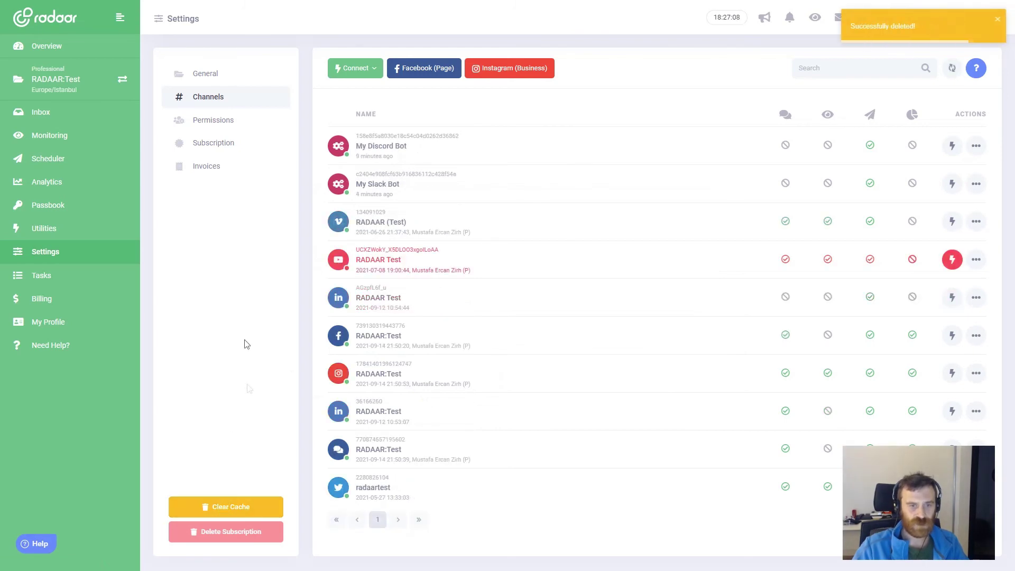
left_click(74, 159)
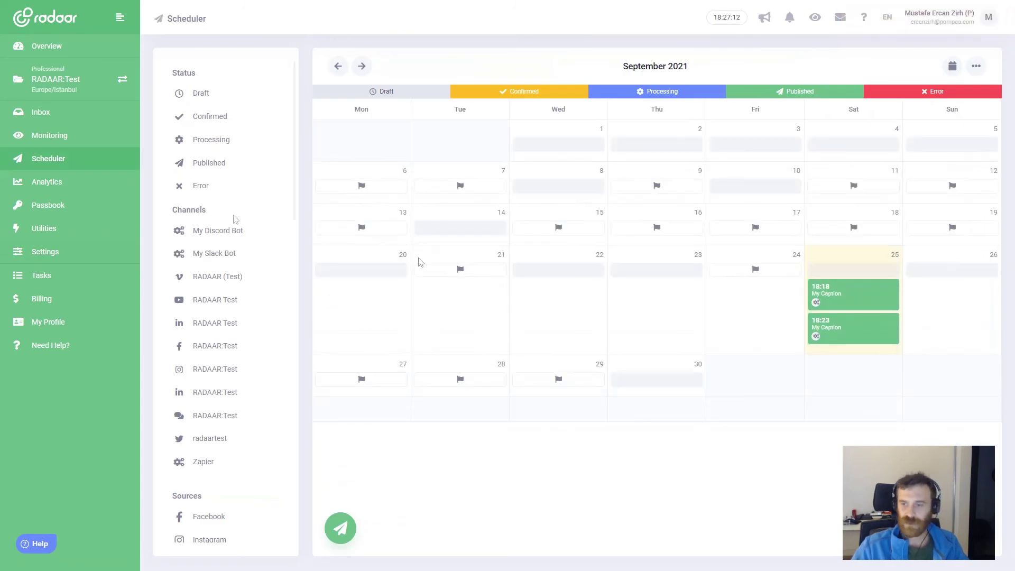
Start a new post and choose Zapier as its channel
left_click(340, 526)
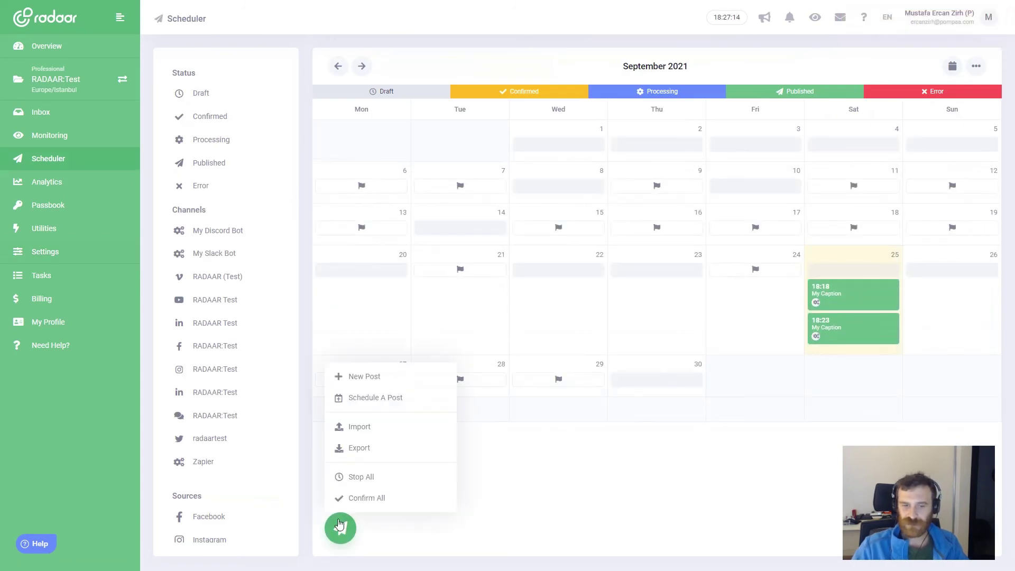
left_click(364, 377)
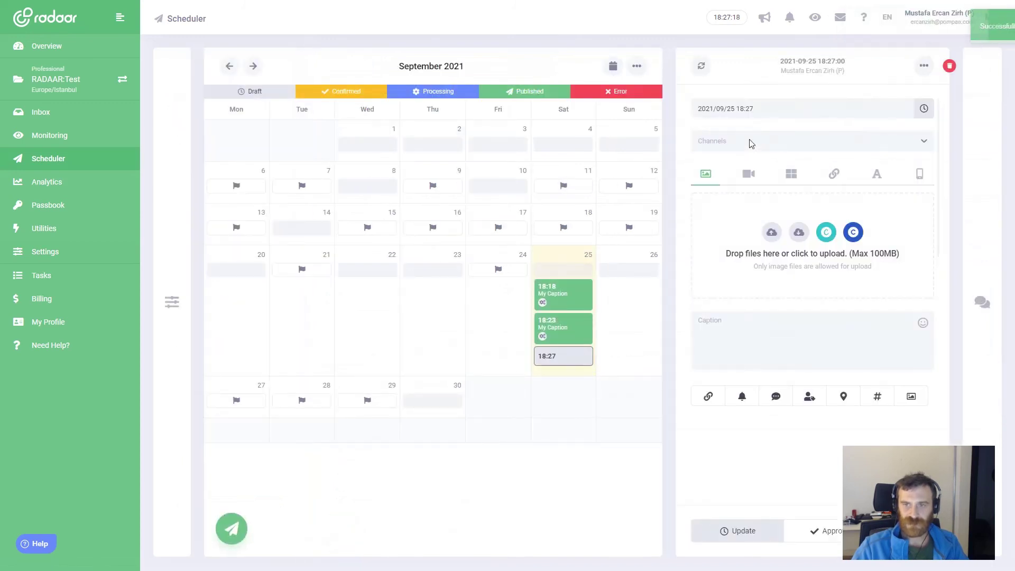
left_click(750, 141)
scroll(763, 242, "down", 3)
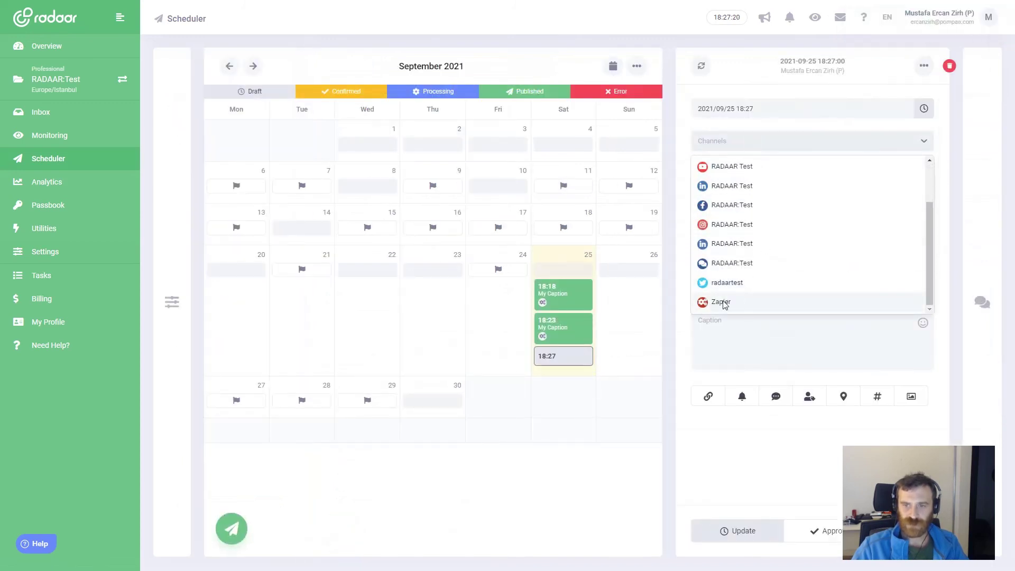
left_click(726, 300)
Attach an uploaded image, add the caption 'My Caption', and update the post
left_click(687, 150)
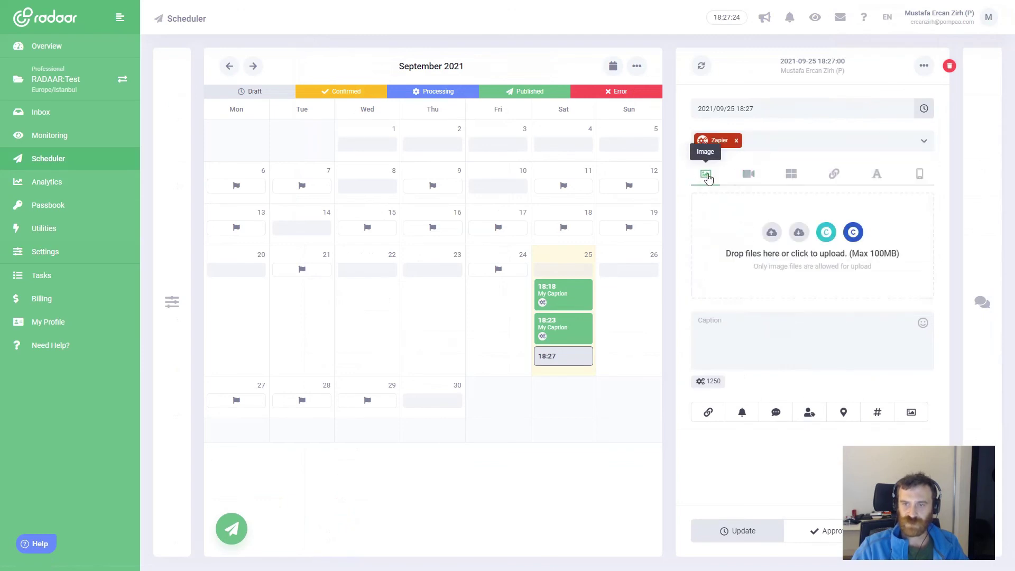
left_click(772, 233)
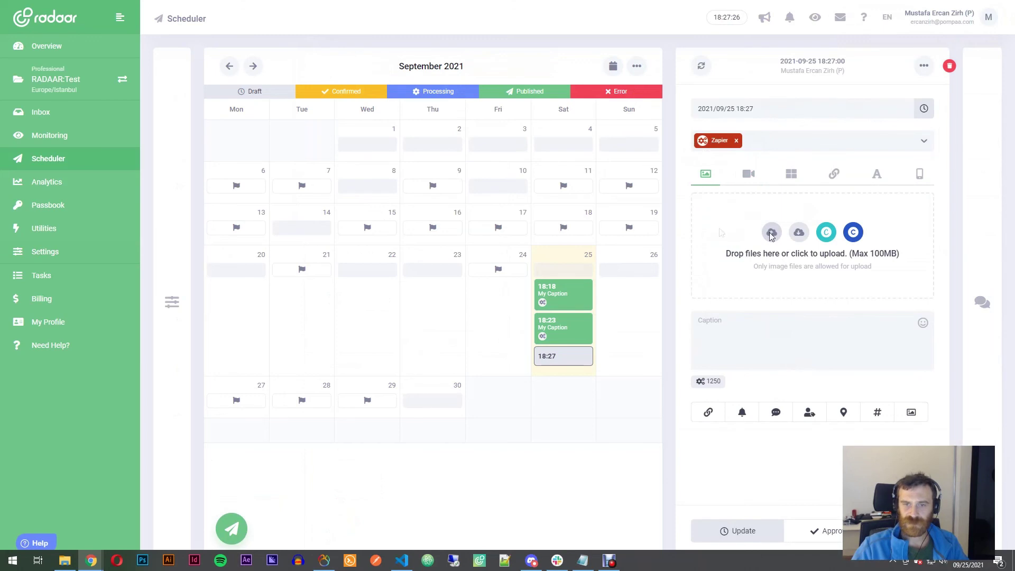
double_click(236, 172)
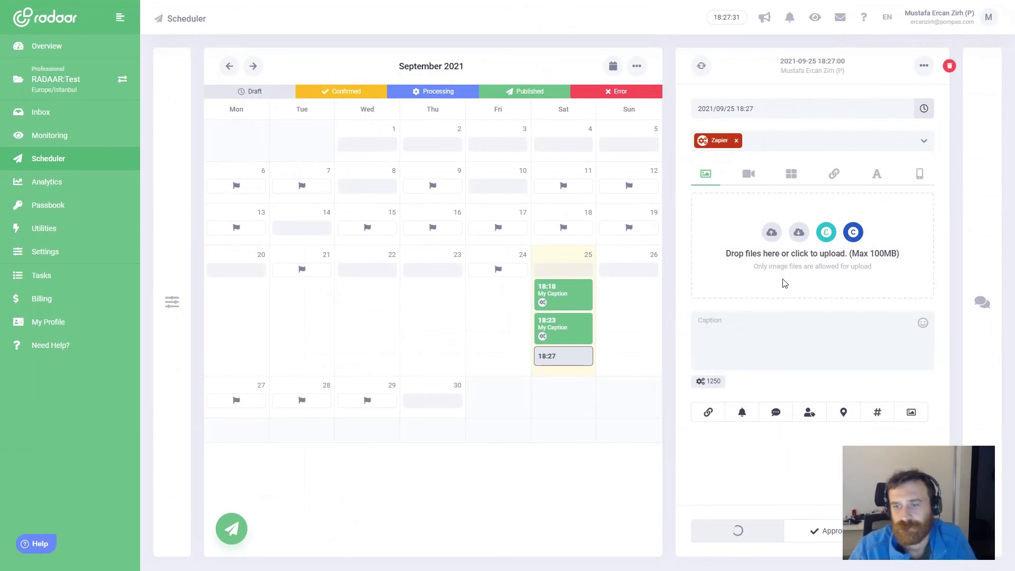
scroll(781, 278, "down", 1)
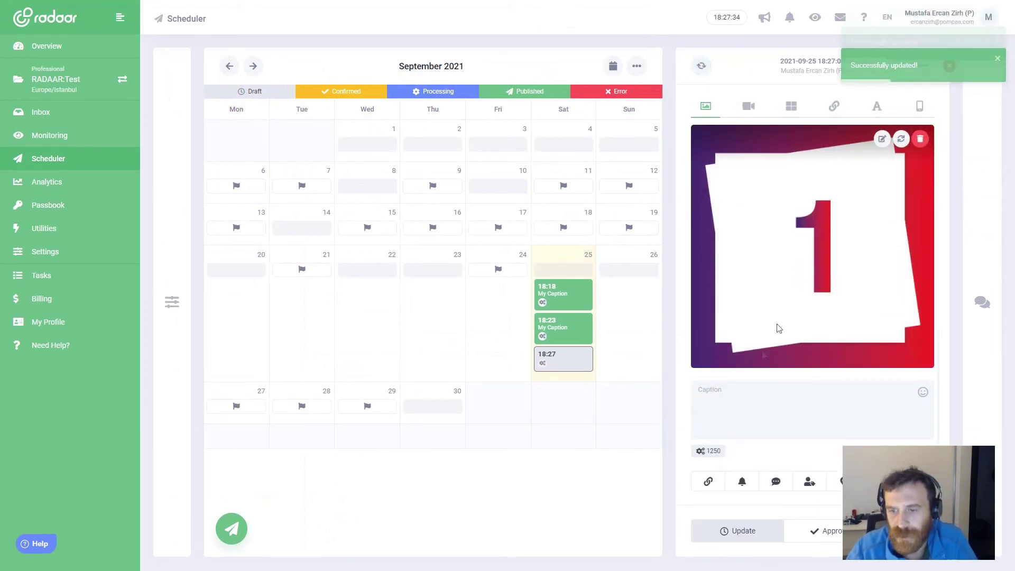
left_click(747, 399)
type("My Caption")
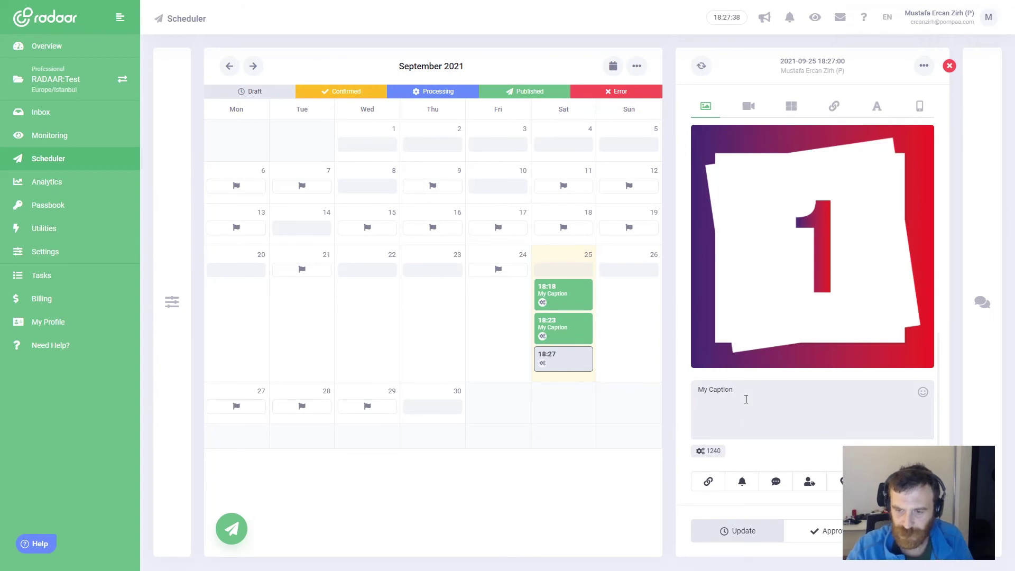
left_click(760, 537)
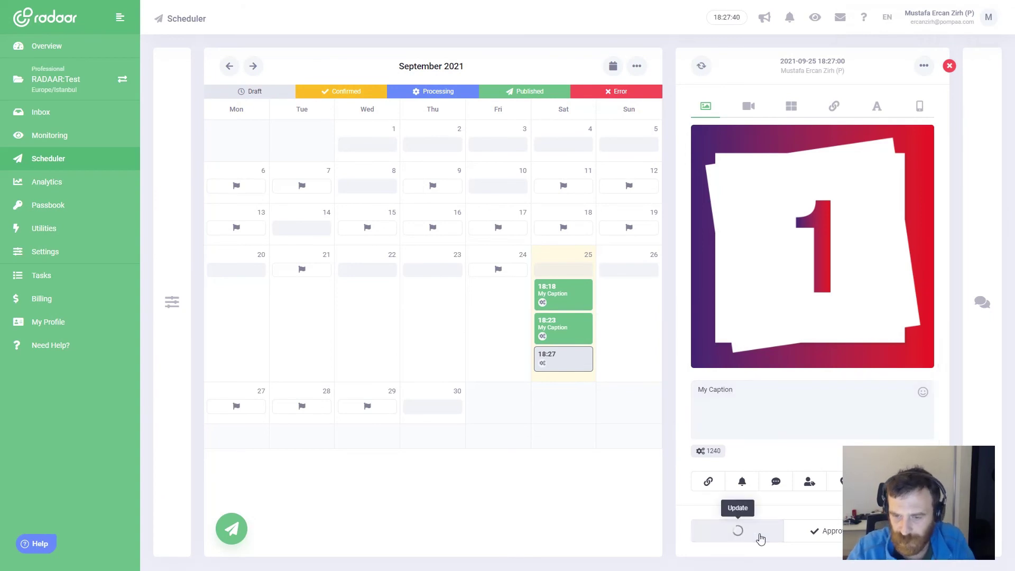
Approve the post, then test the Catch Hook trigger, review Request A, and continue
left_click(829, 532)
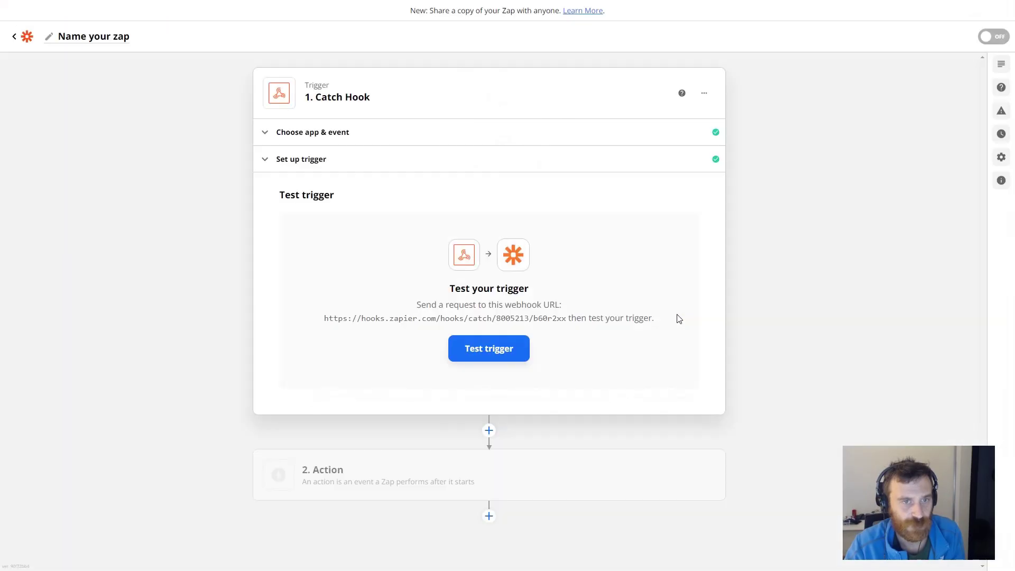
left_click(487, 356)
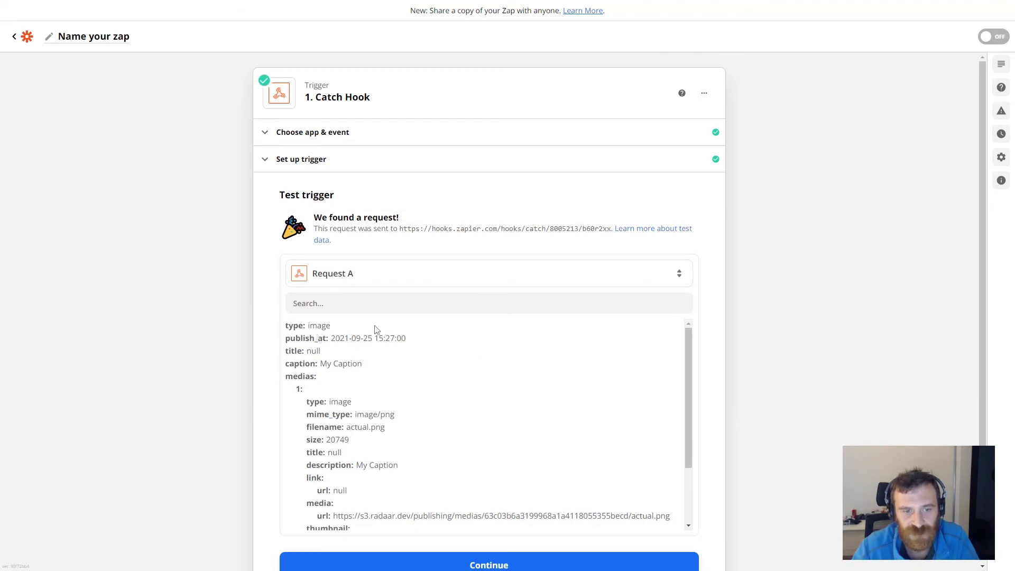
scroll(208, 339, "down", 1)
scroll(207, 339, "down", 1)
left_click_drag(689, 255, 696, 229)
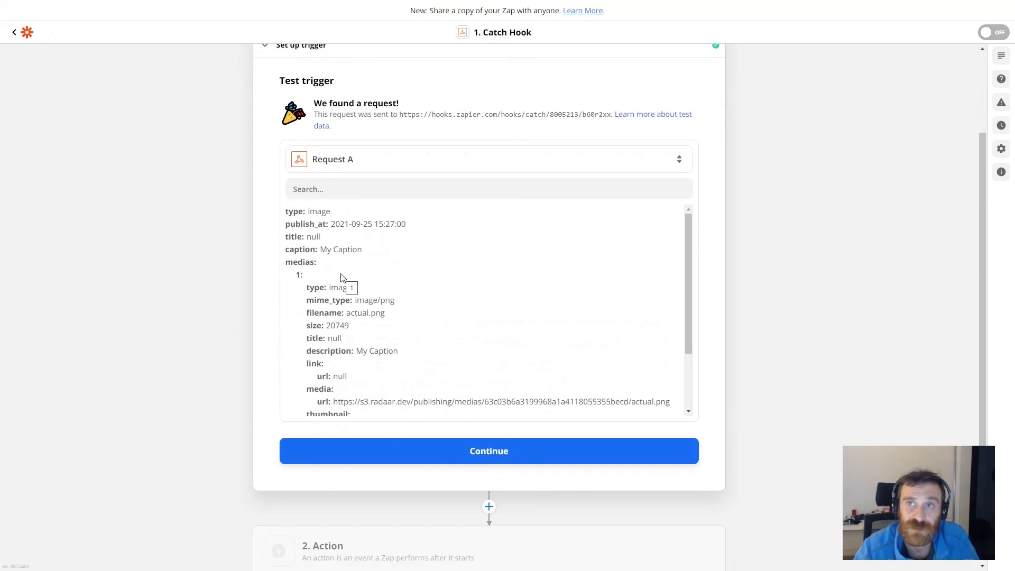
left_click_drag(690, 236, 694, 288)
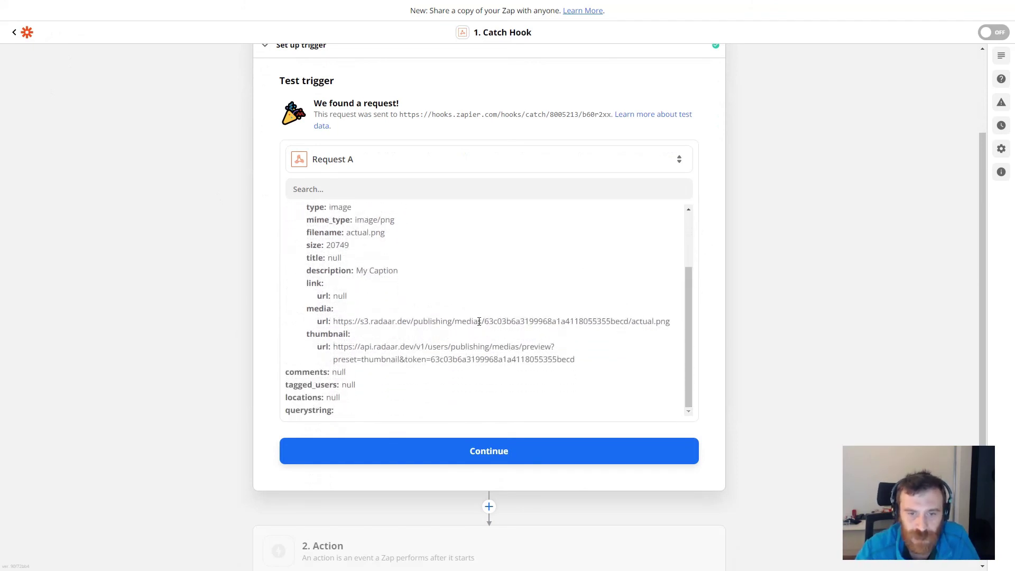
scroll(463, 322, "up", 3)
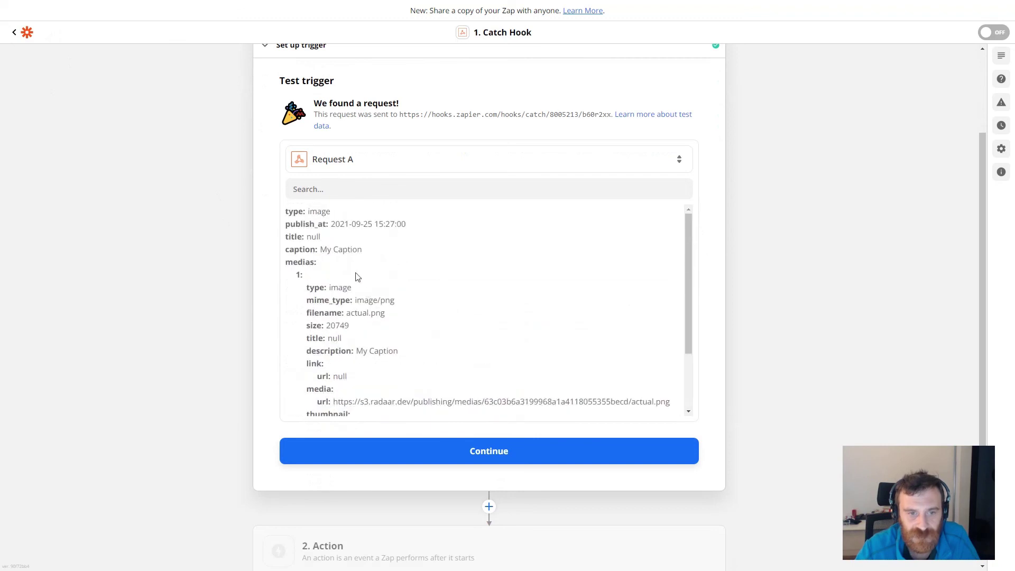
left_click(469, 455)
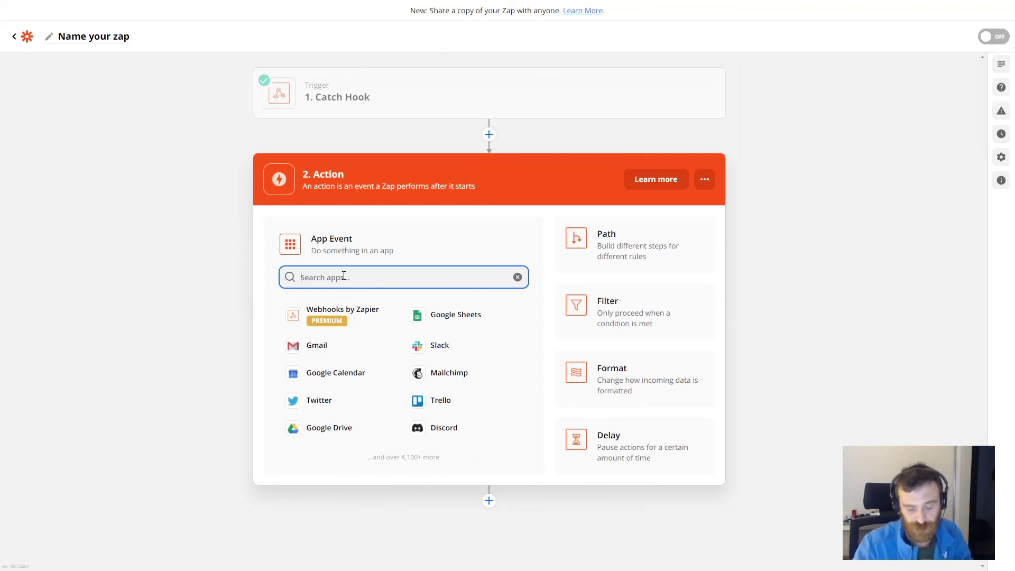
Search 'pin' and choose Pinterest as the action app
type("pin")
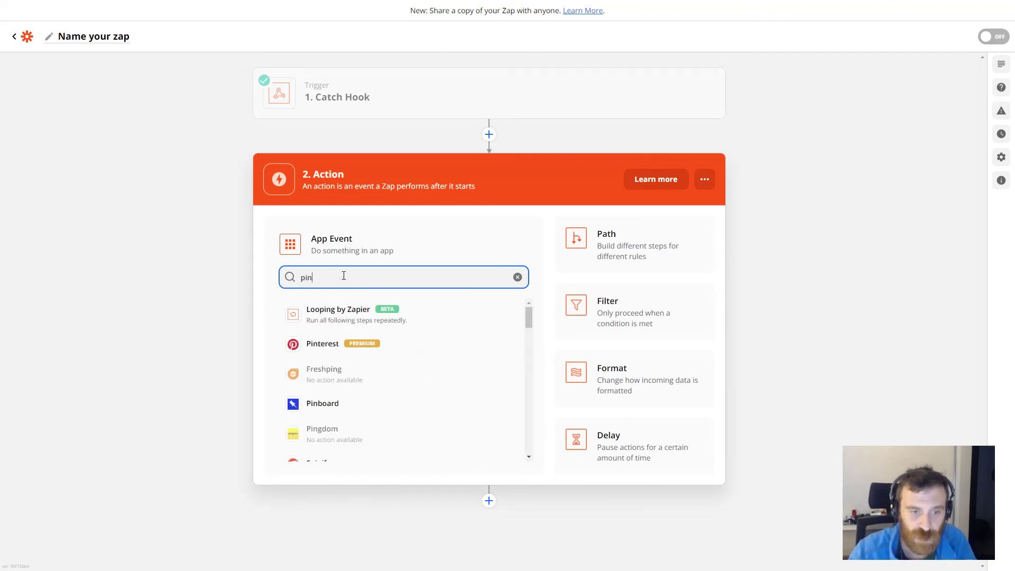
left_click(322, 345)
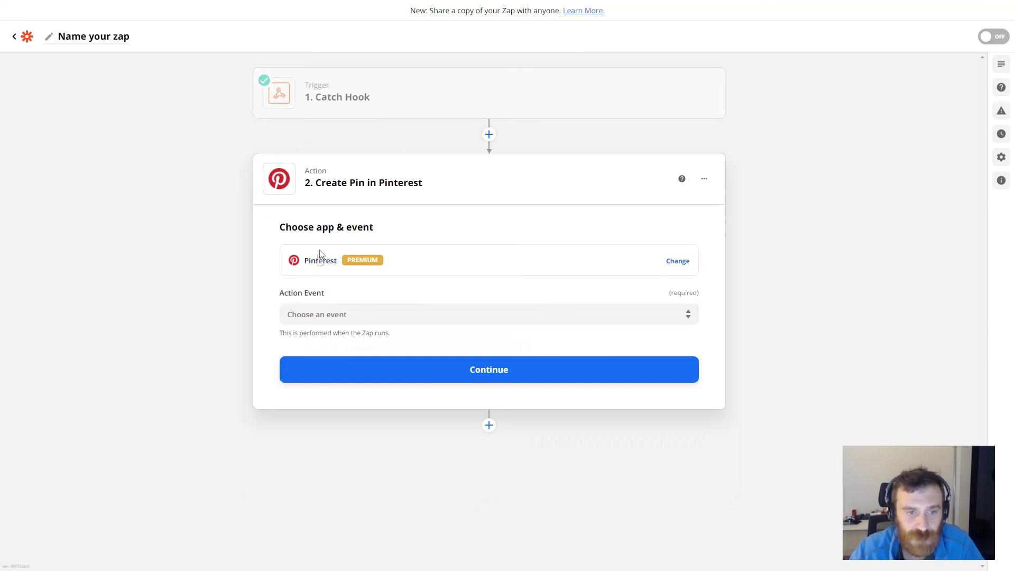
Set the Pinterest action event to Create Pin and select the connected Pinterest account
left_click(347, 314)
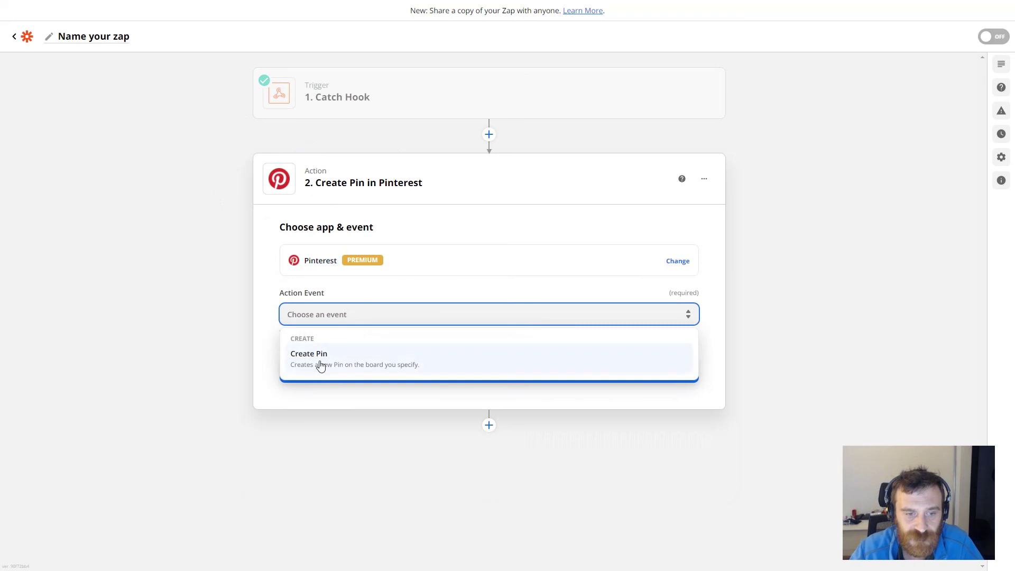
left_click(320, 363)
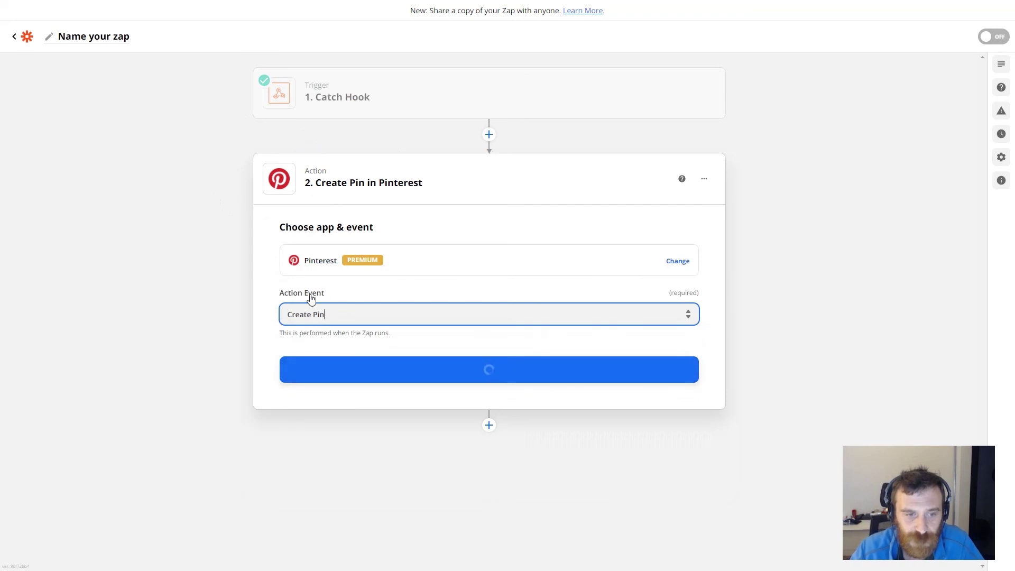
left_click(462, 369)
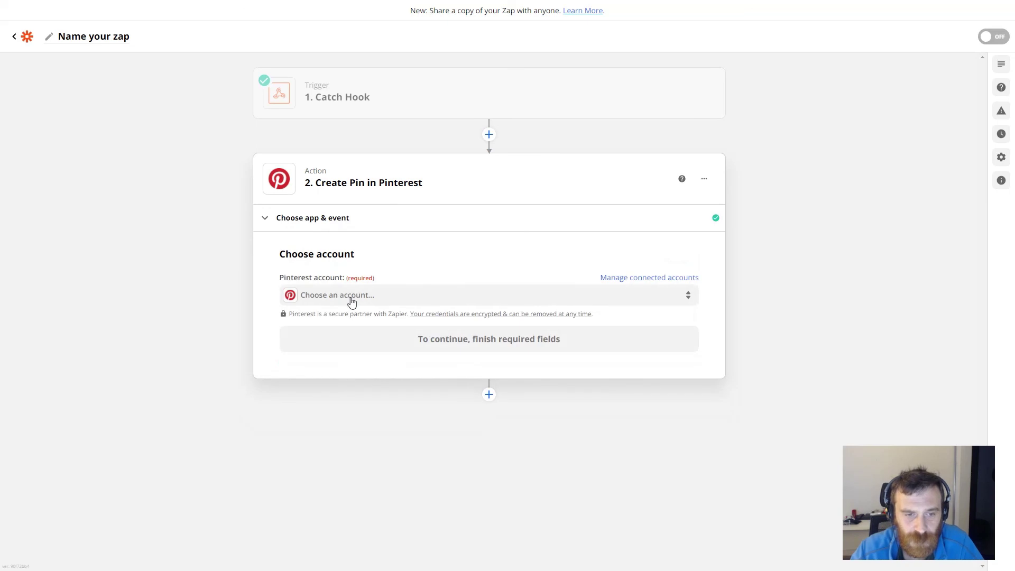
left_click(352, 301)
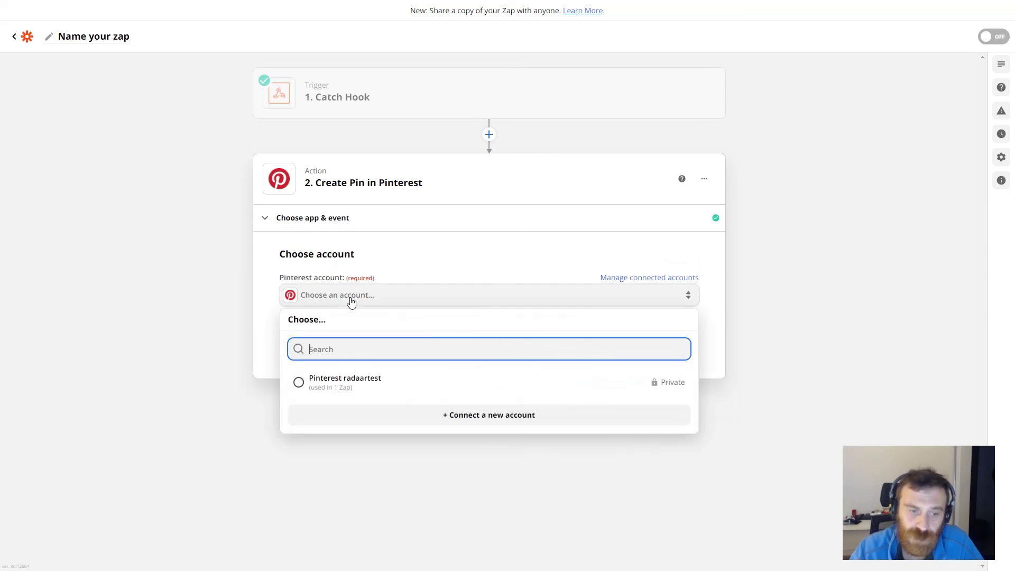
left_click(349, 387)
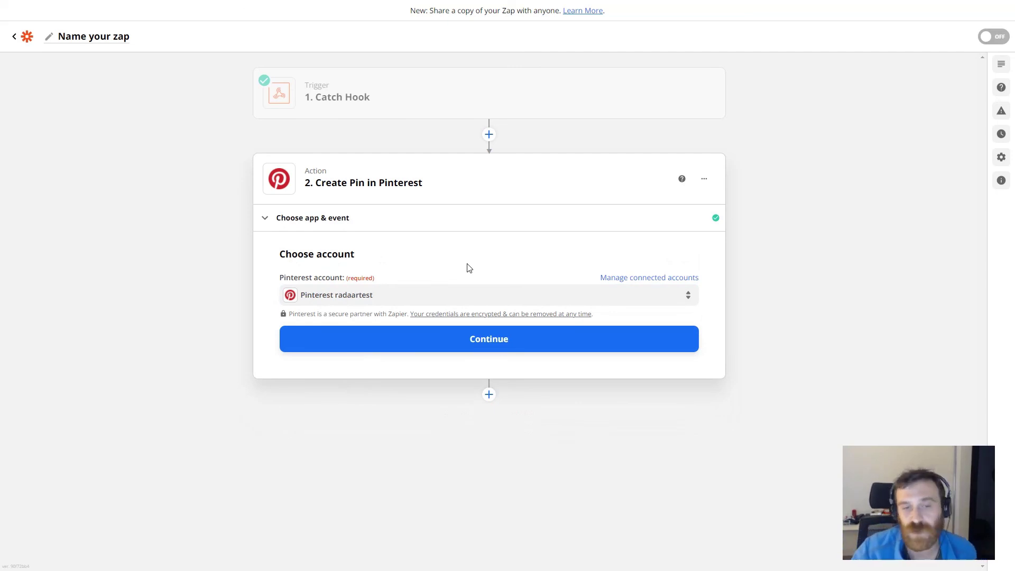
left_click(468, 339)
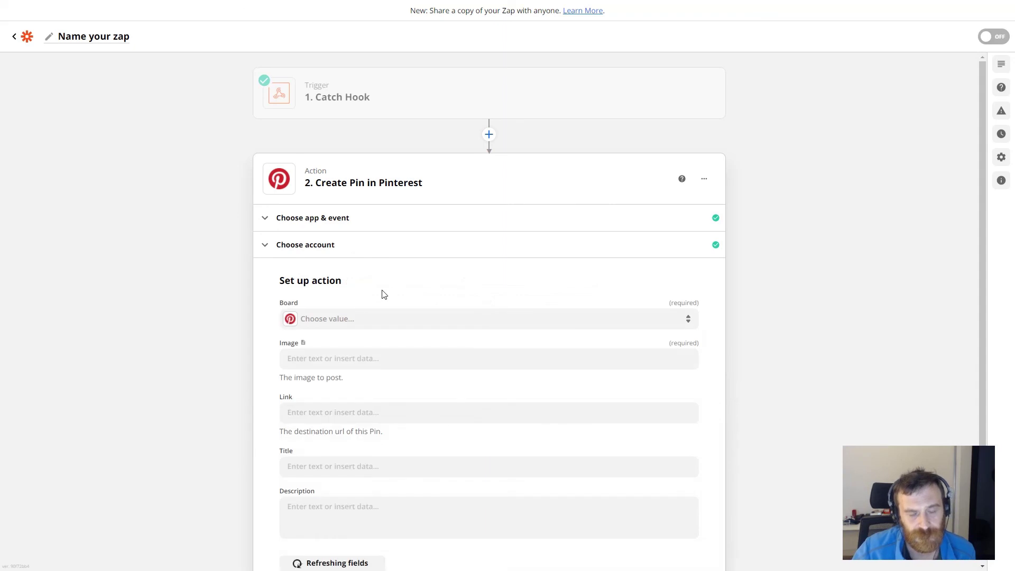
Pin to My Board and map Image to Medias Media URL
left_click(317, 320)
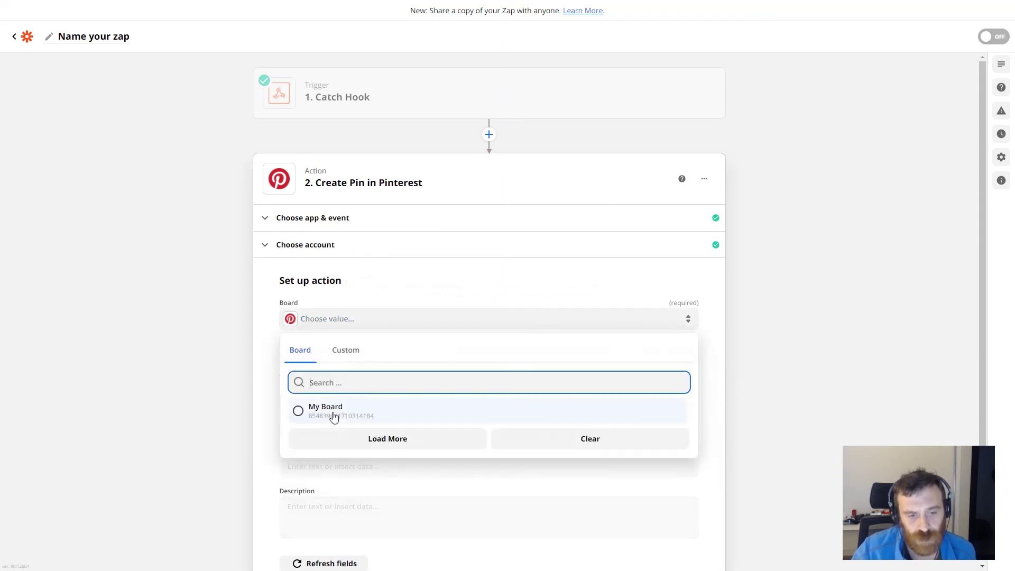
left_click(334, 417)
scroll(206, 344, "down", 1)
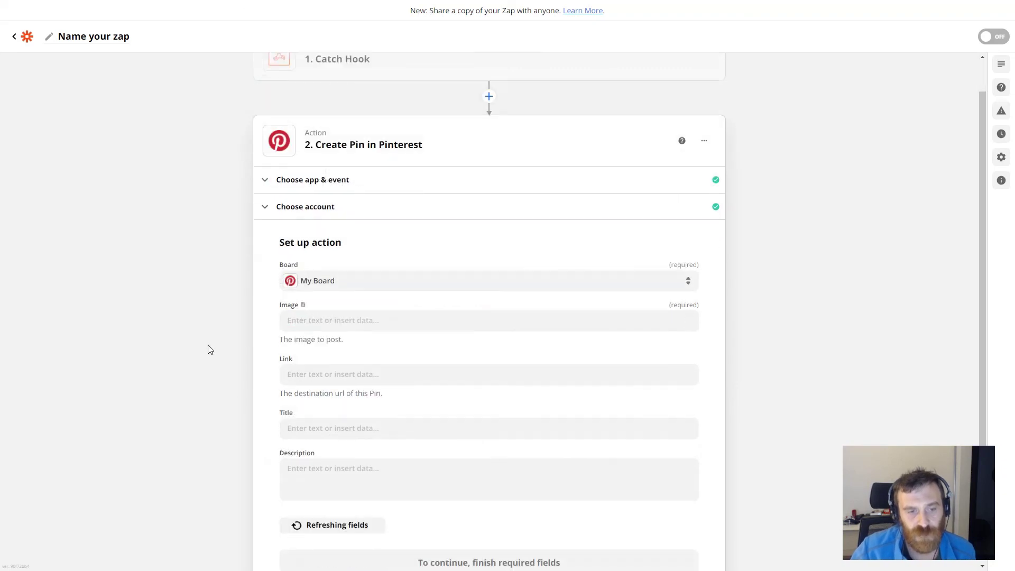
left_click(343, 310)
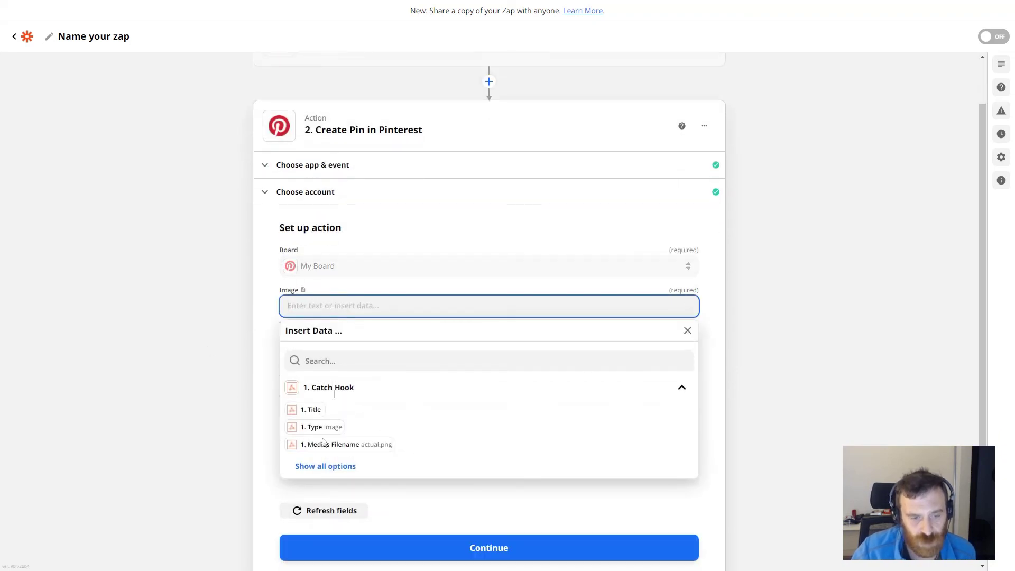
left_click(315, 470)
scroll(396, 420, "down", 1)
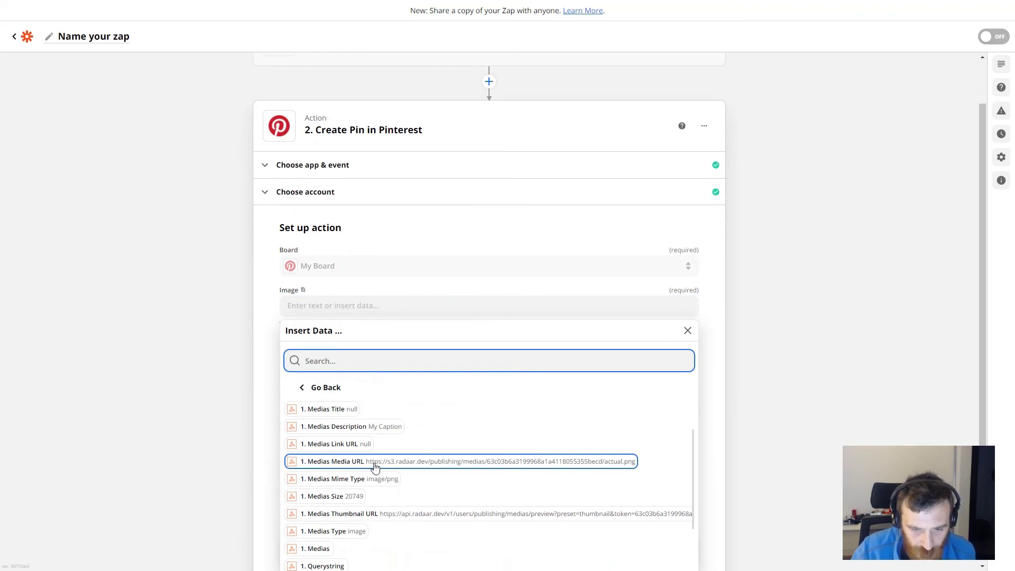
left_click(375, 466)
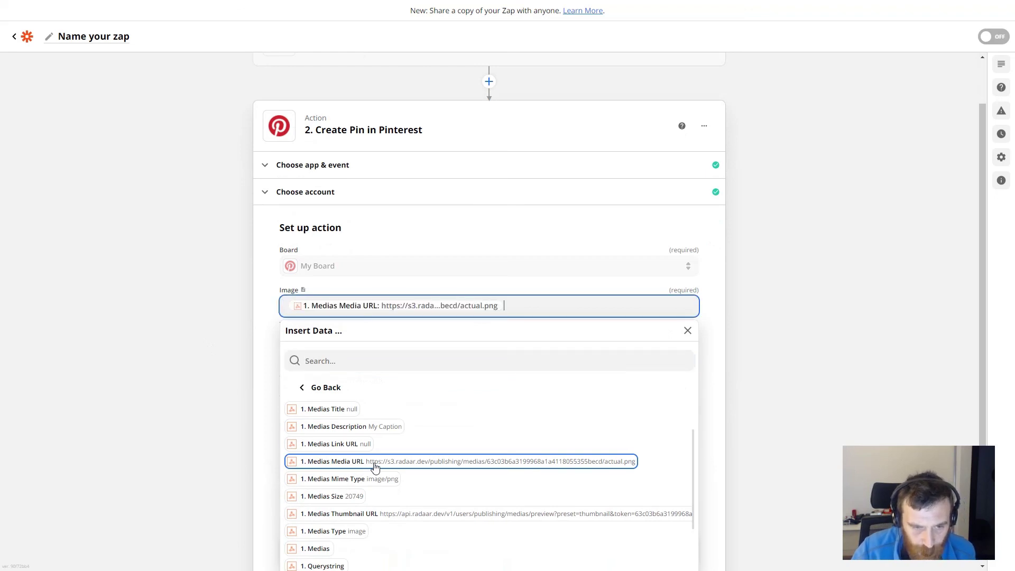
left_click(161, 307)
Map Link to Medias Link URL and Title to the hook's Title
left_click(297, 361)
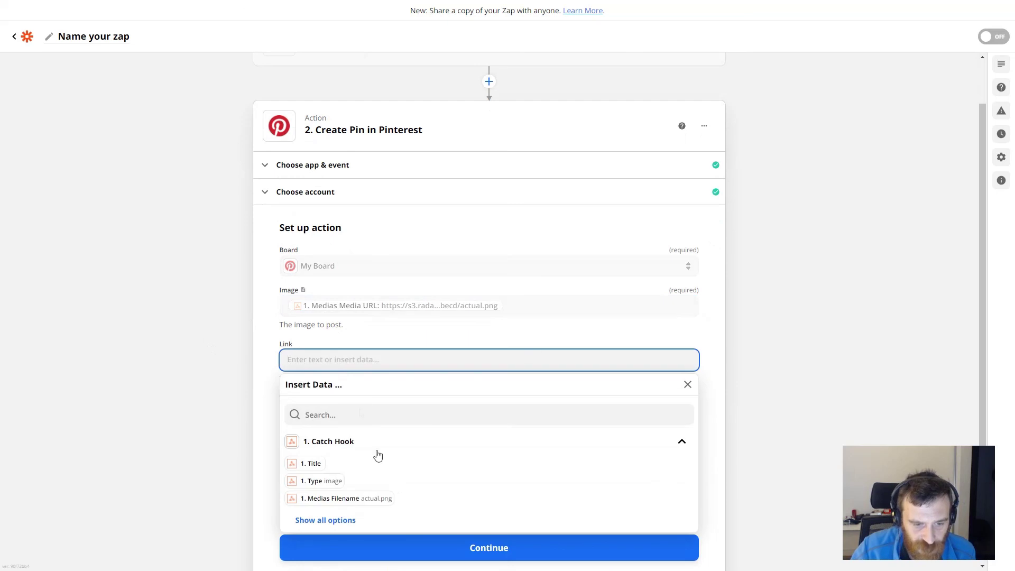
left_click(333, 524)
scroll(407, 462, "down", 1)
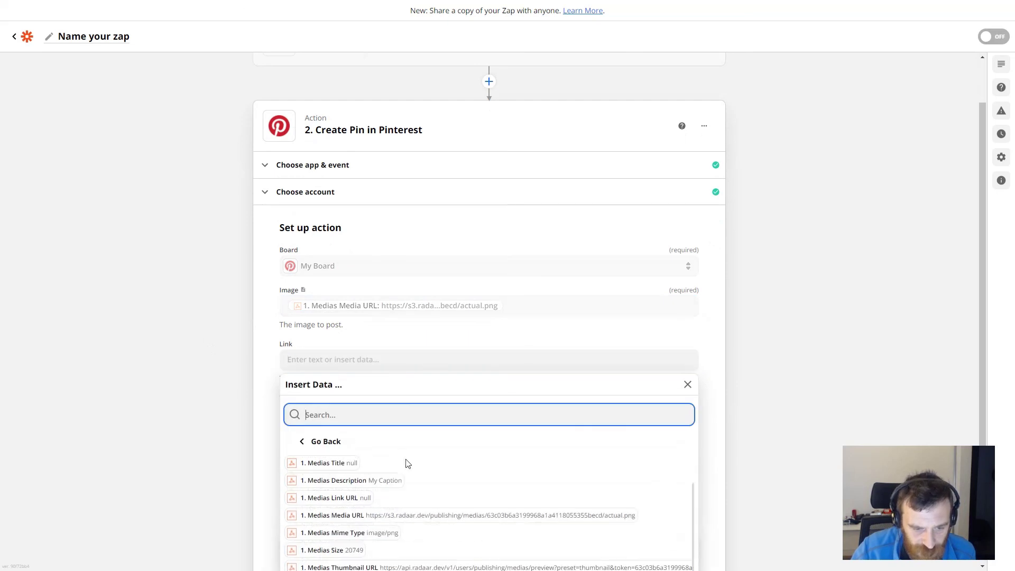
left_click(340, 503)
left_click(223, 387)
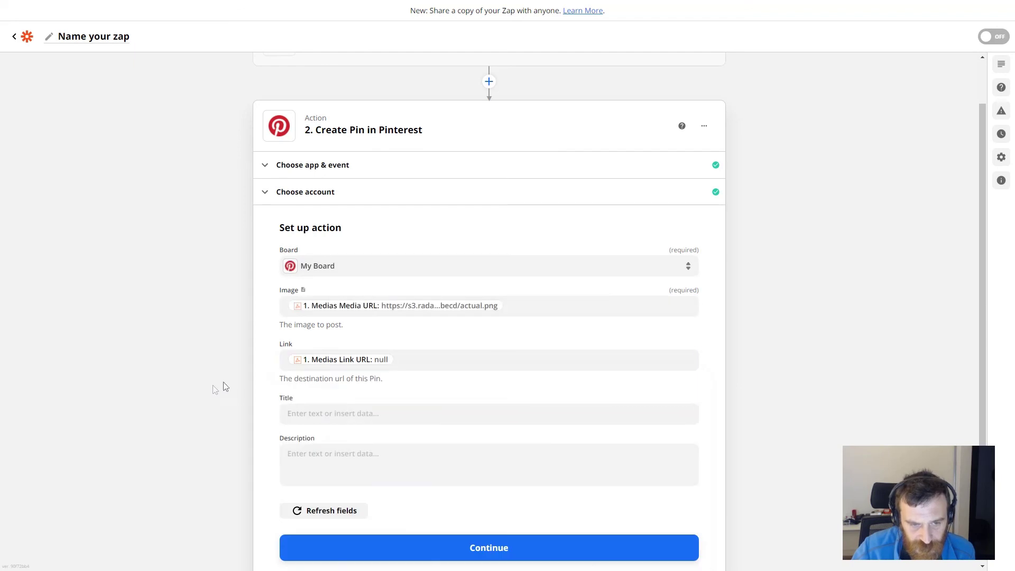
left_click(332, 412)
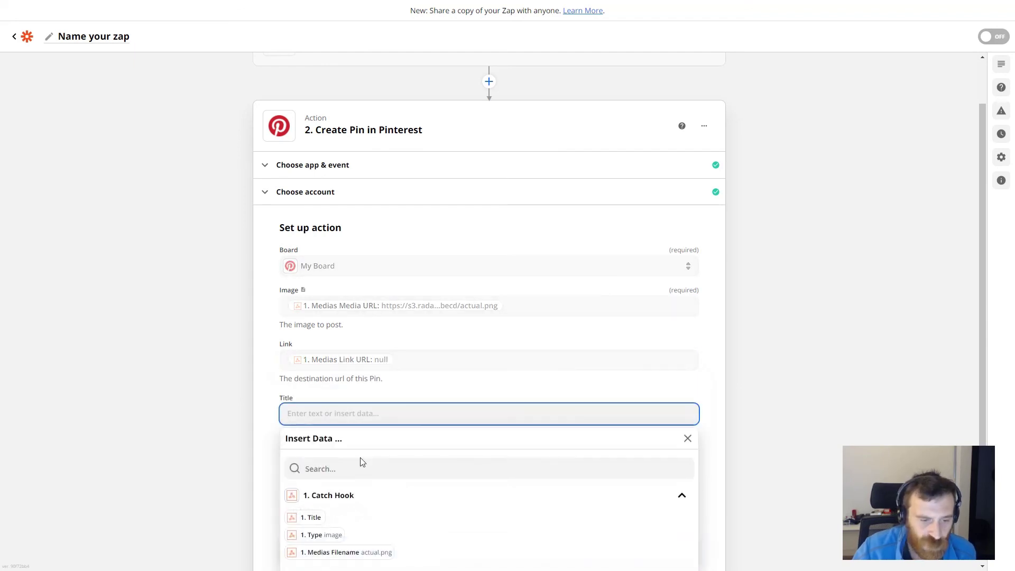
left_click(315, 517)
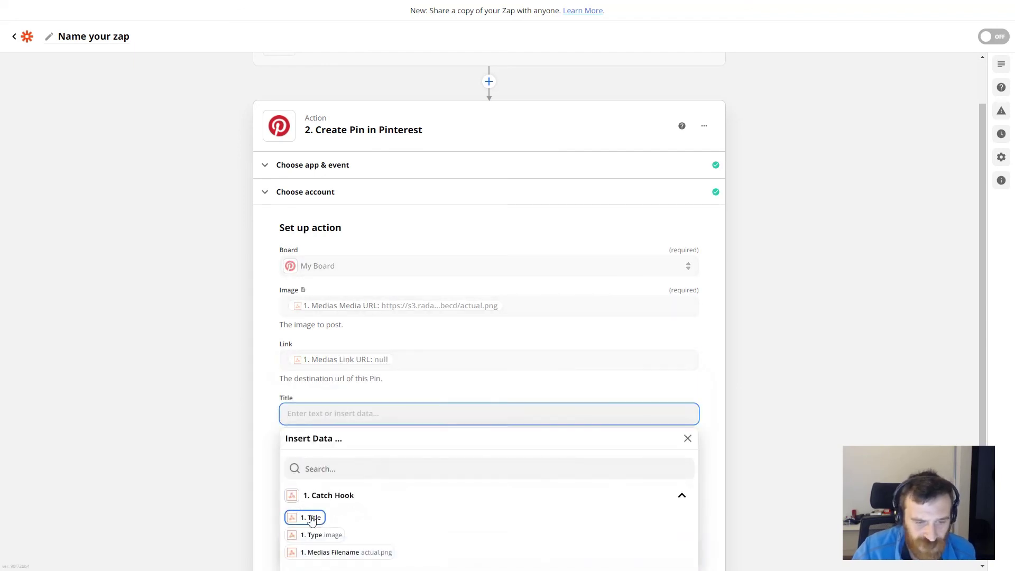
left_click(208, 437)
Map Description to Caption and continue to the action test
scroll(244, 418, "down", 1)
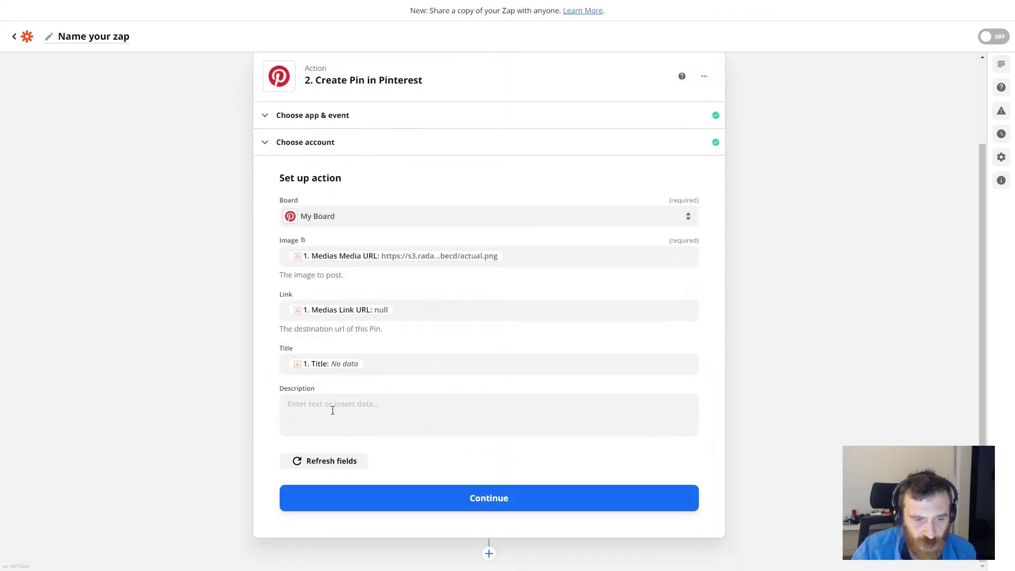
left_click(362, 430)
left_click(345, 555)
scroll(423, 500, "down", 3)
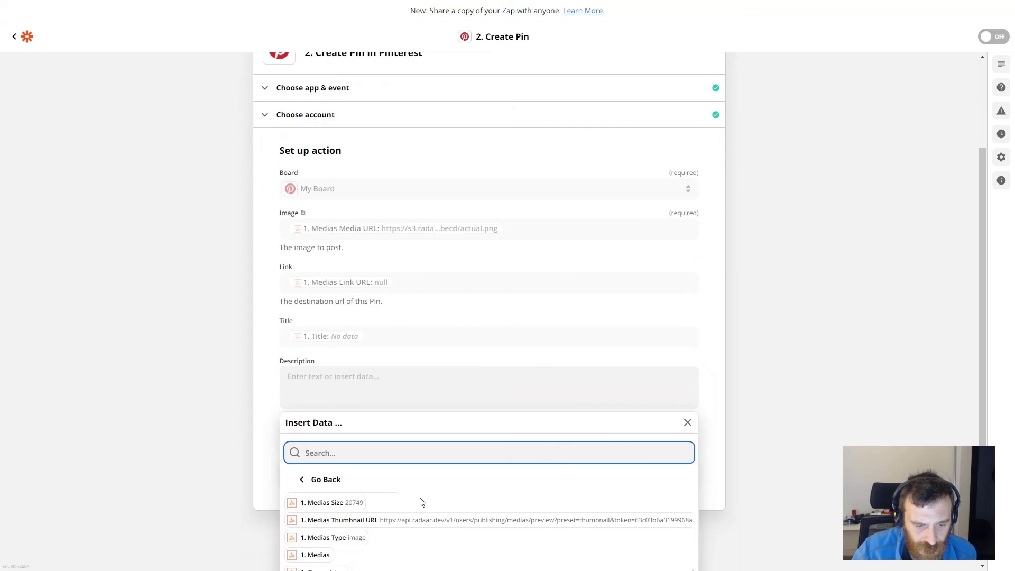
scroll(422, 502, "down", 2)
left_click(324, 541)
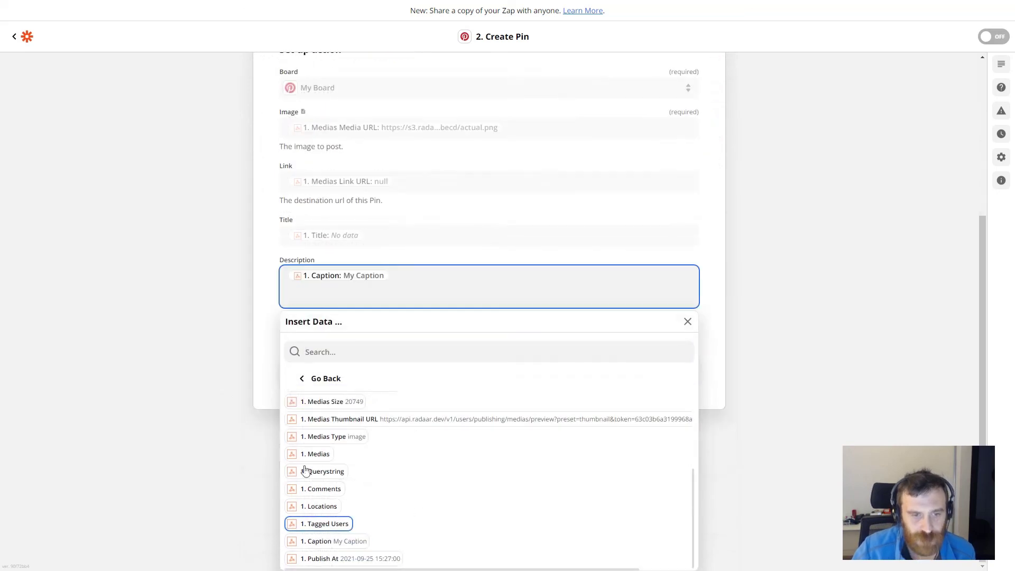
left_click(168, 276)
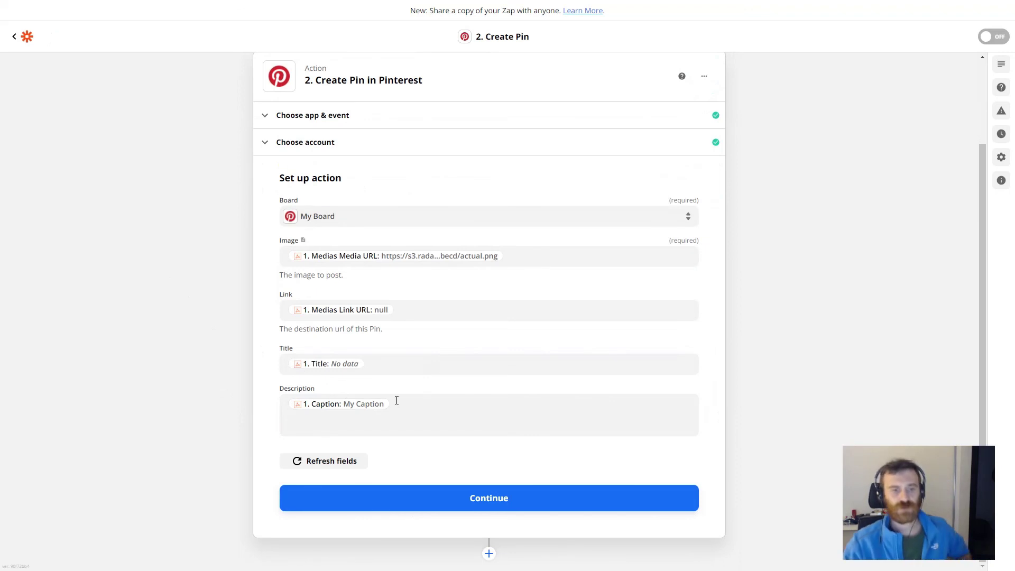
left_click(490, 500)
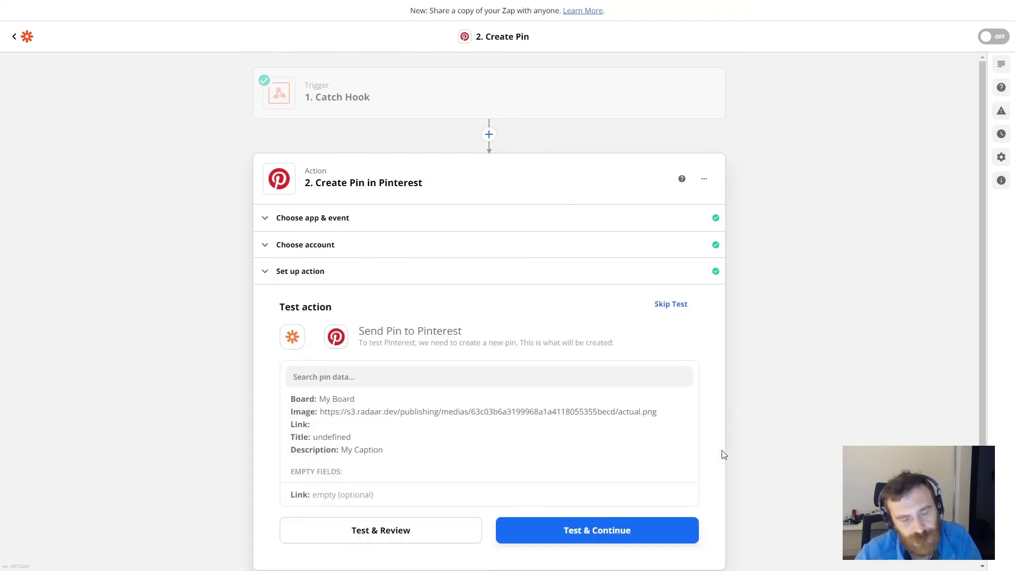
Test the Create Pin action, sending a pin to My Board, then return to Zapier
left_click(593, 531)
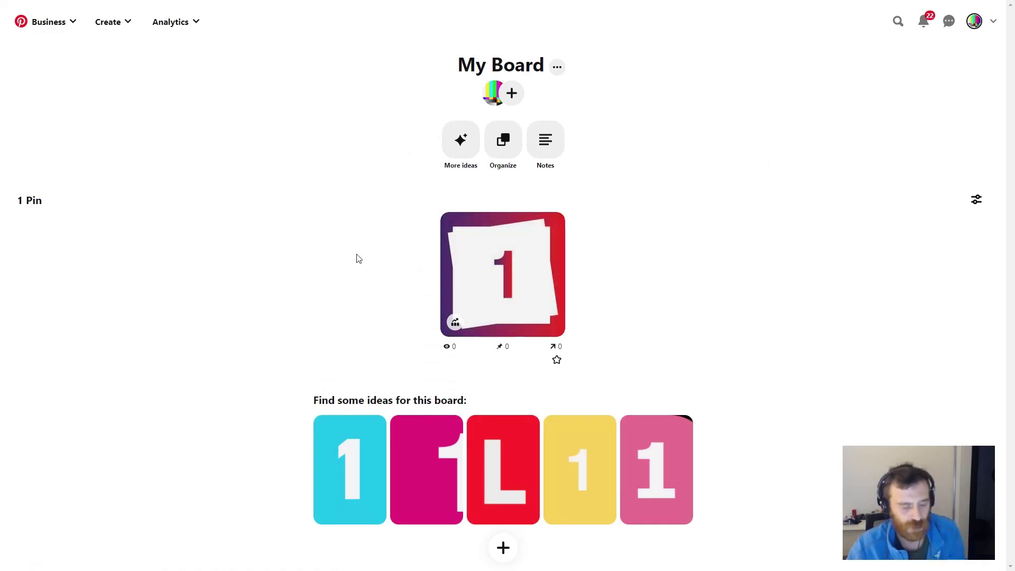
key("ctrl+Tab")
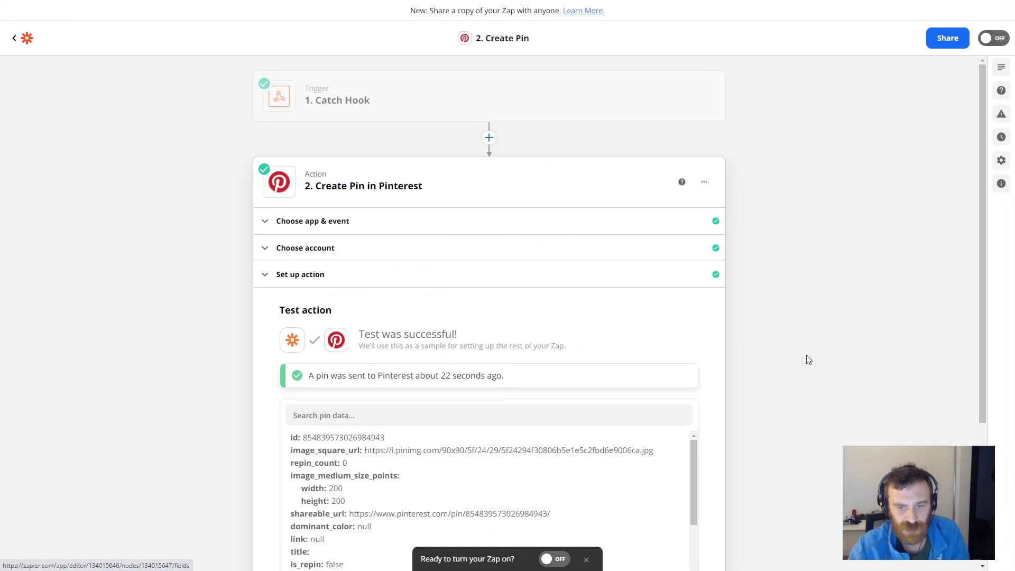
Turn the zap on, view it in My Zaps, and switch back to RADAAR's scheduler
scroll(732, 400, "down", 3)
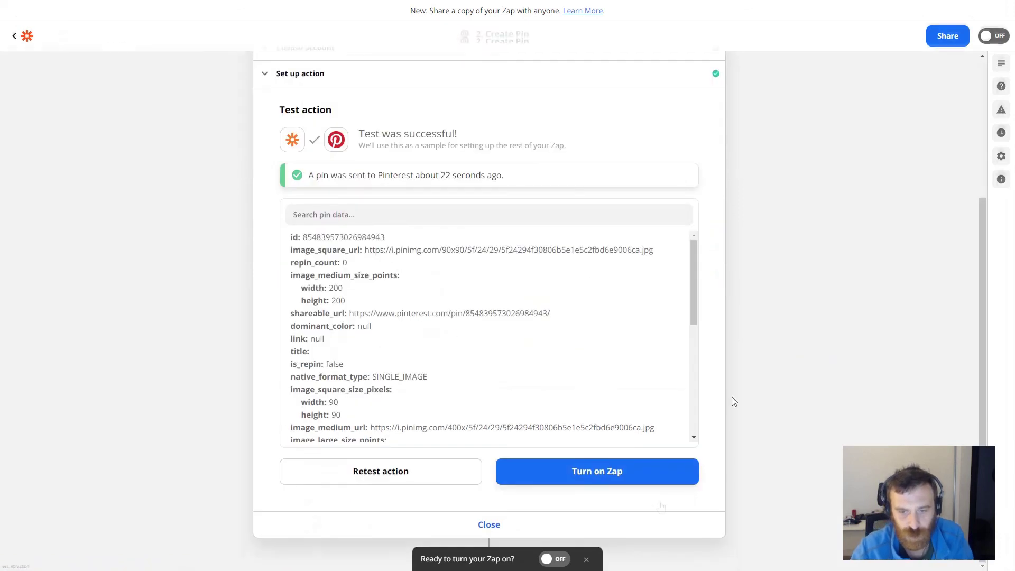
left_click(584, 476)
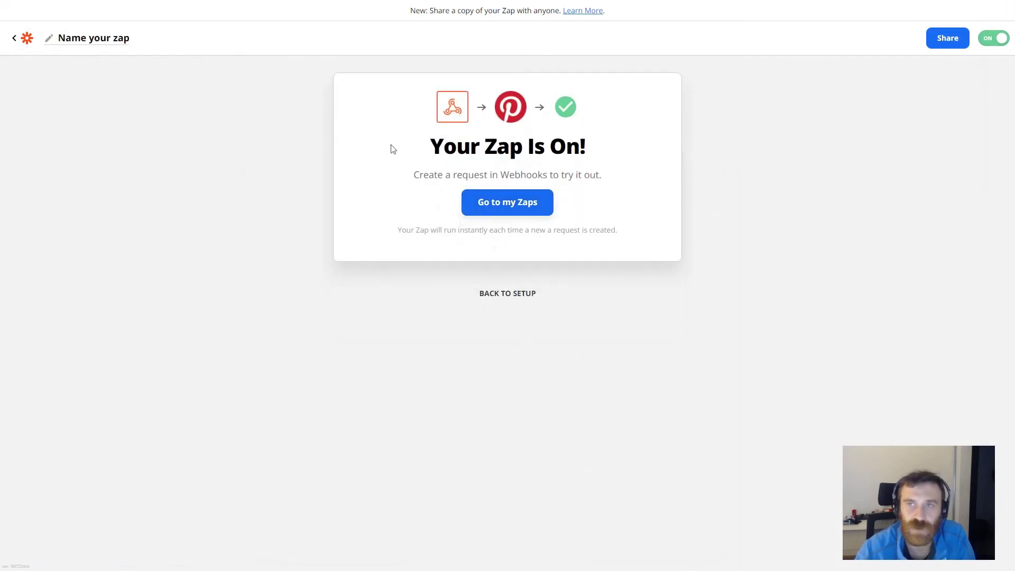
left_click(520, 211)
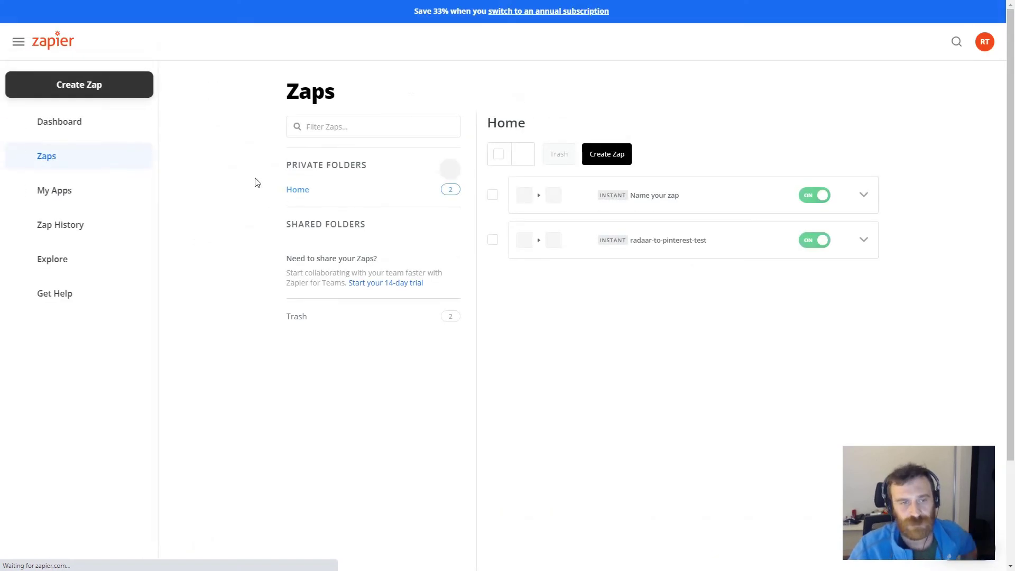
key("ctrl+Tab")
key("ctrl+Tab")
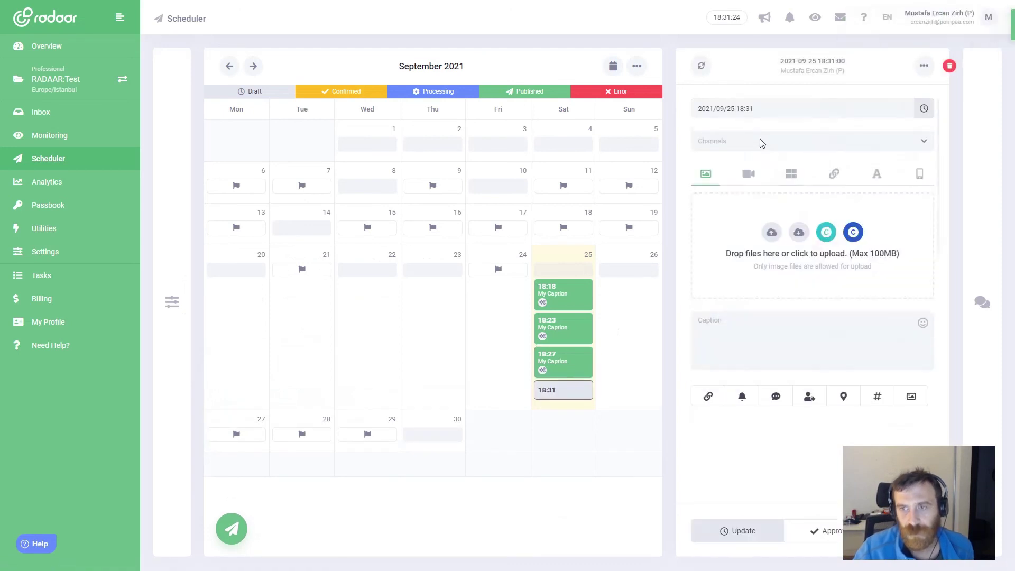
Select Zapier as the channel for the new post
left_click(762, 141)
scroll(769, 222, "down", 5)
left_click(738, 304)
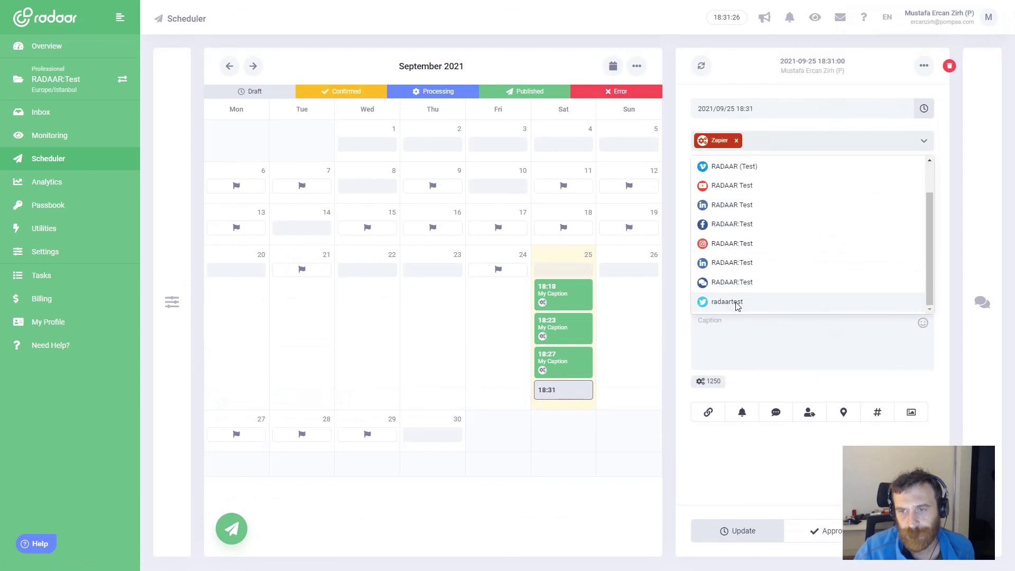
left_click(686, 207)
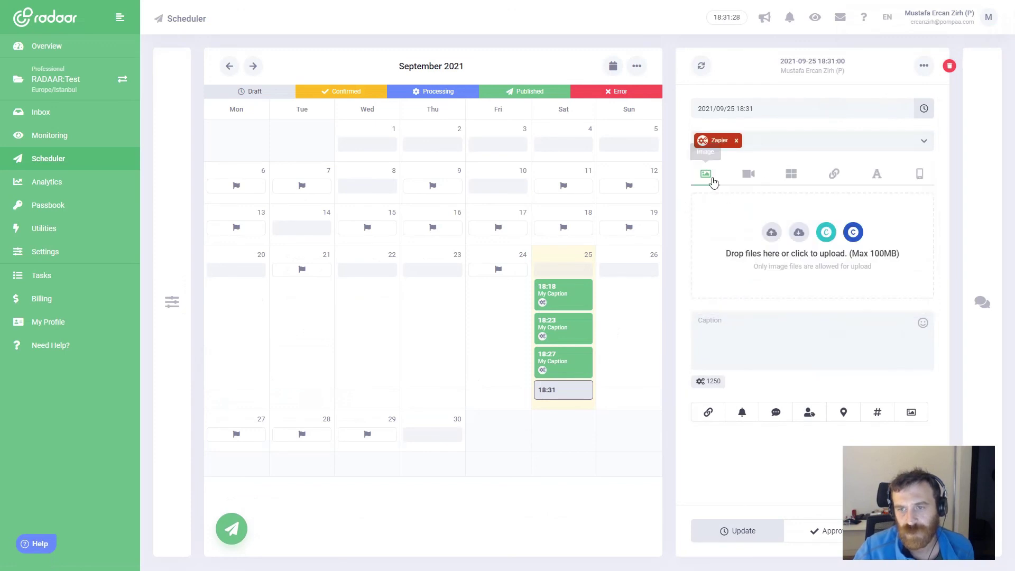
Attach the POST-001-003 image, caption it 'My Caption for Pinterest via Zapier', and approve it
left_click(770, 233)
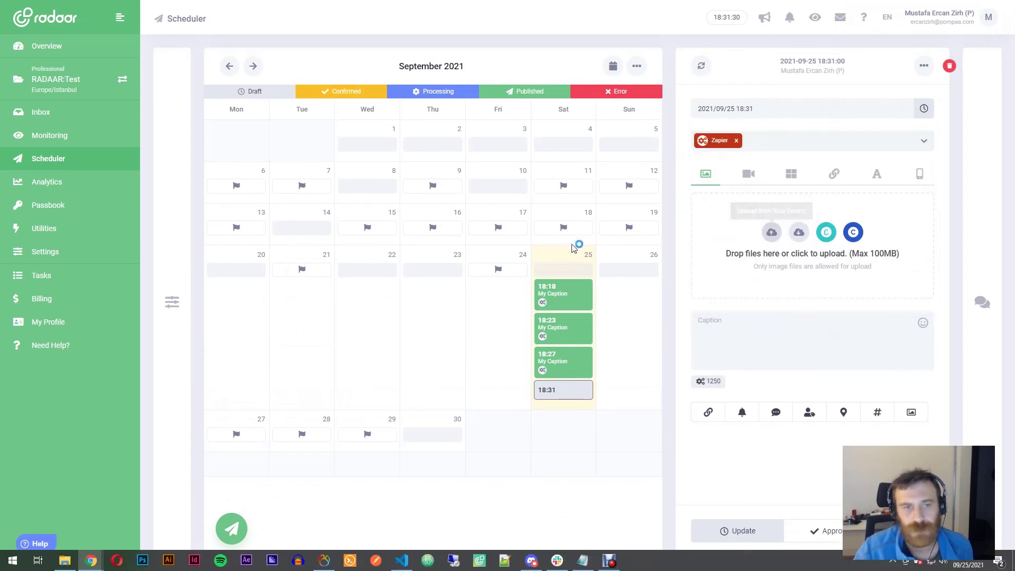
double_click(373, 203)
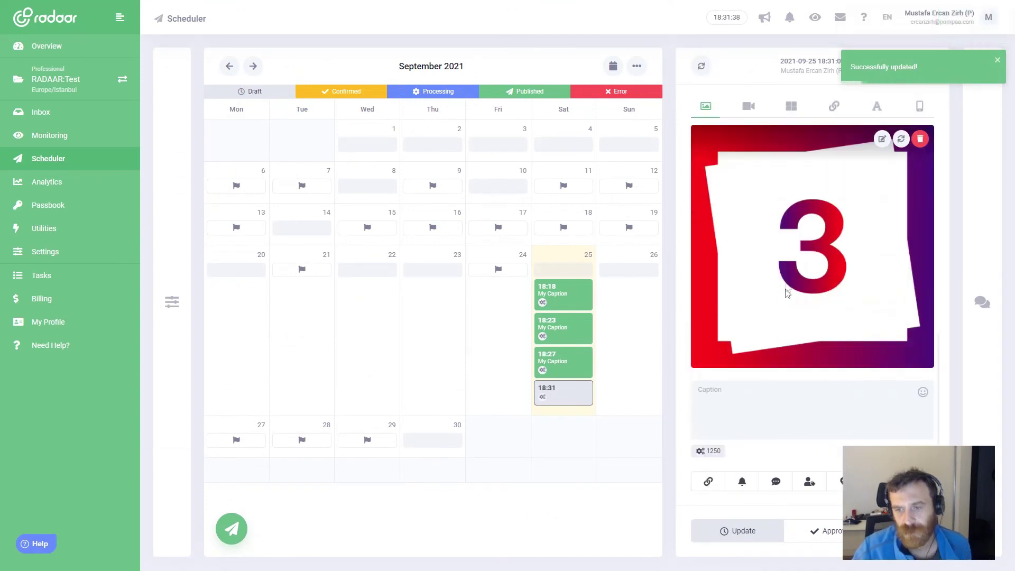
left_click(748, 401)
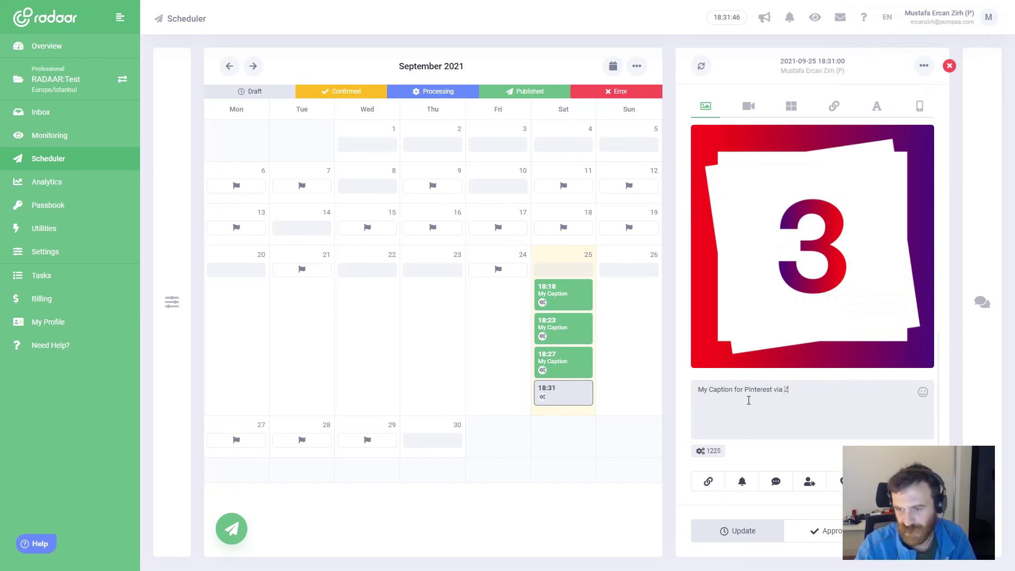
left_click(819, 533)
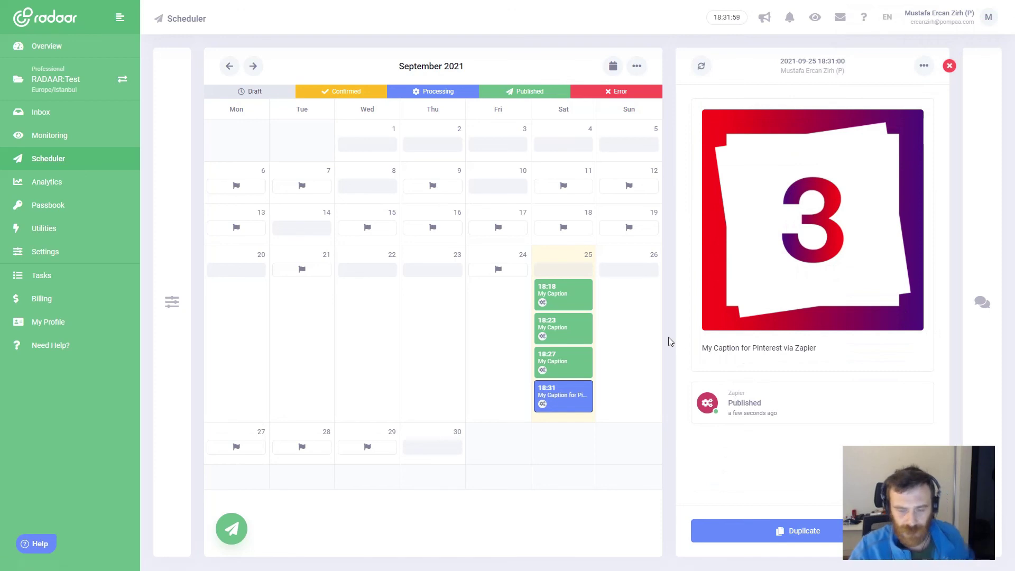
Go to the Pinterest My Board tab and open the new number-3 pin
key("ctrl+Tab")
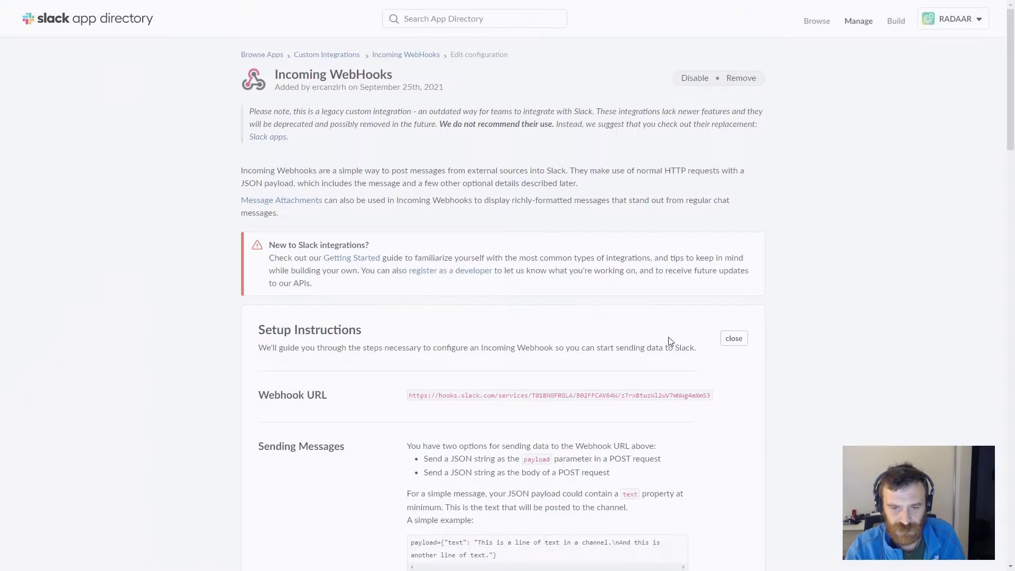
key("ctrl+Tab")
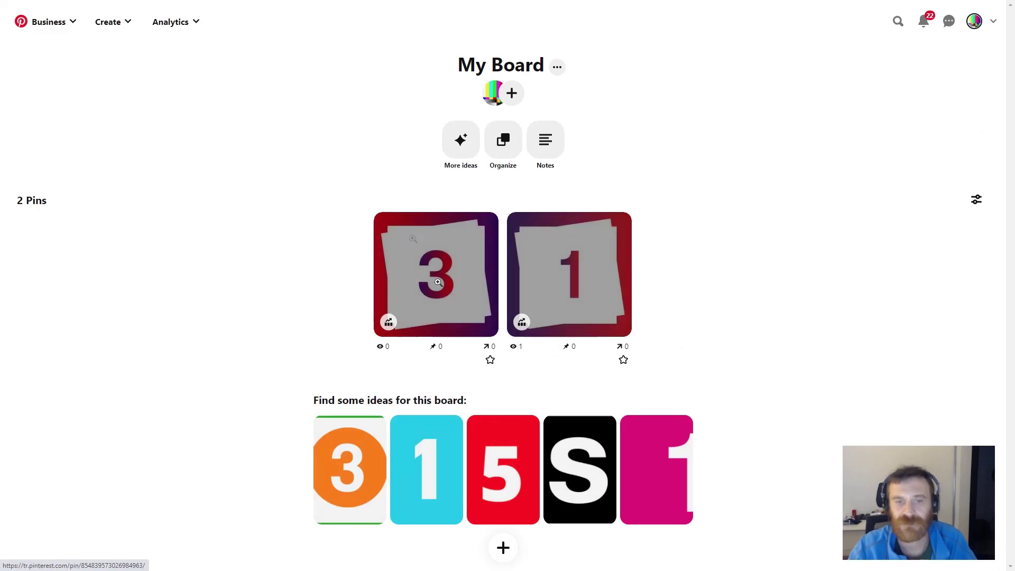
left_click(421, 281)
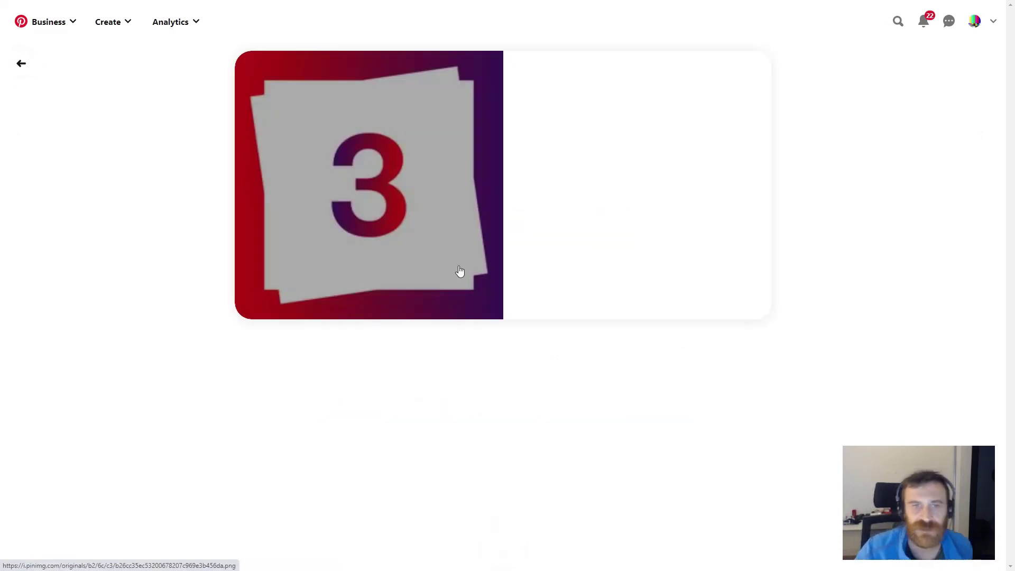